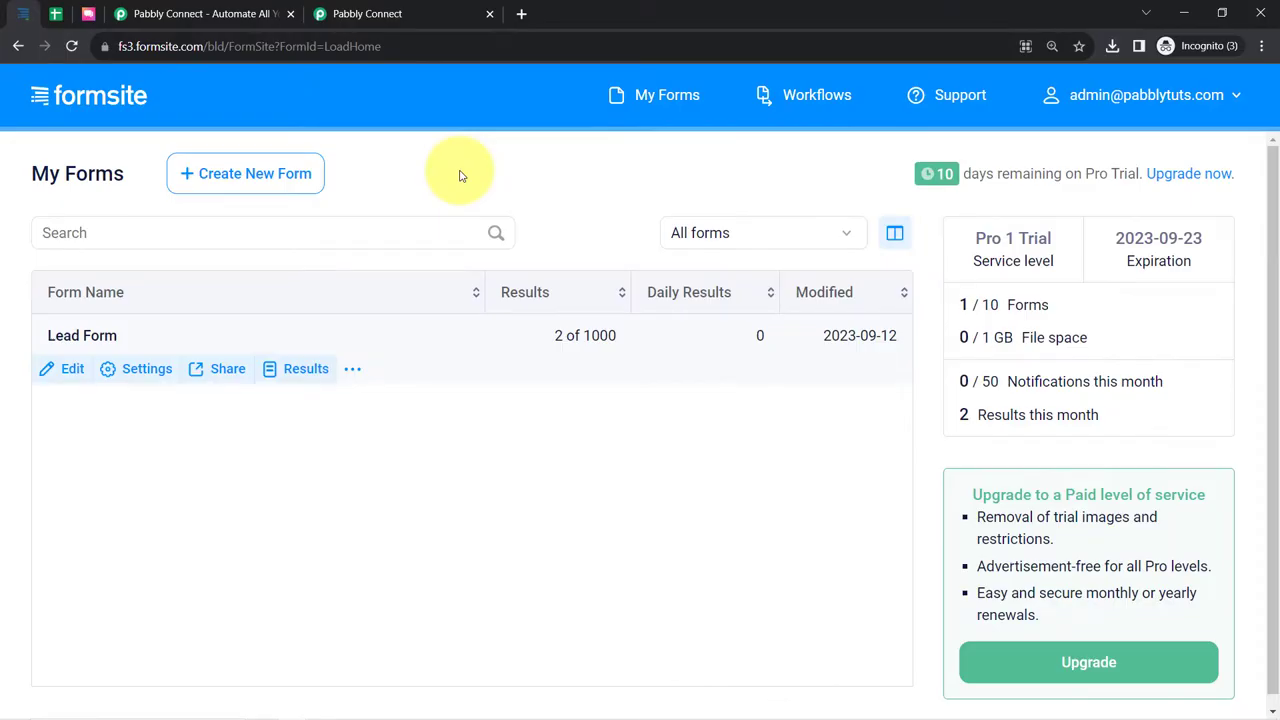
# - Show the Formsite Lead Form, then the empty Form Submission Data sheet with its contact headers
pyautogui.moveTo(137, 47); pyautogui.dragTo(200, 52)
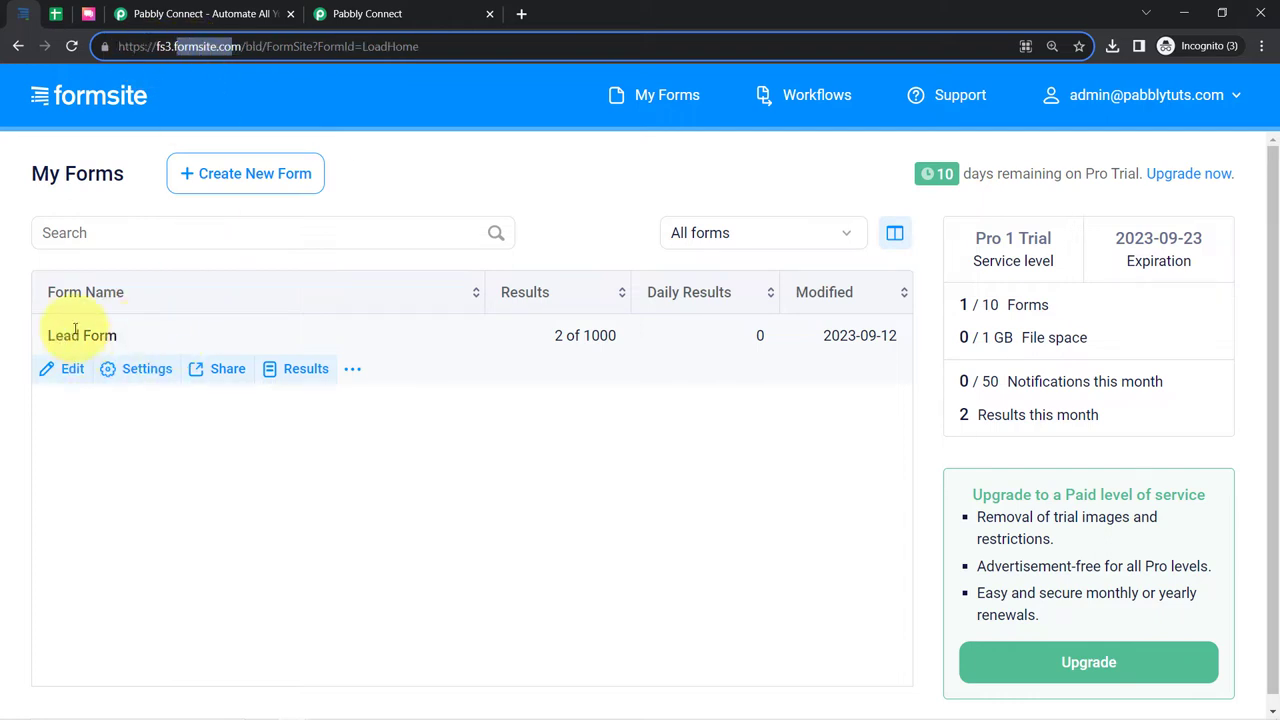
pyautogui.click(57, 12)
pyautogui.moveTo(180, 295); pyautogui.dragTo(923, 396)
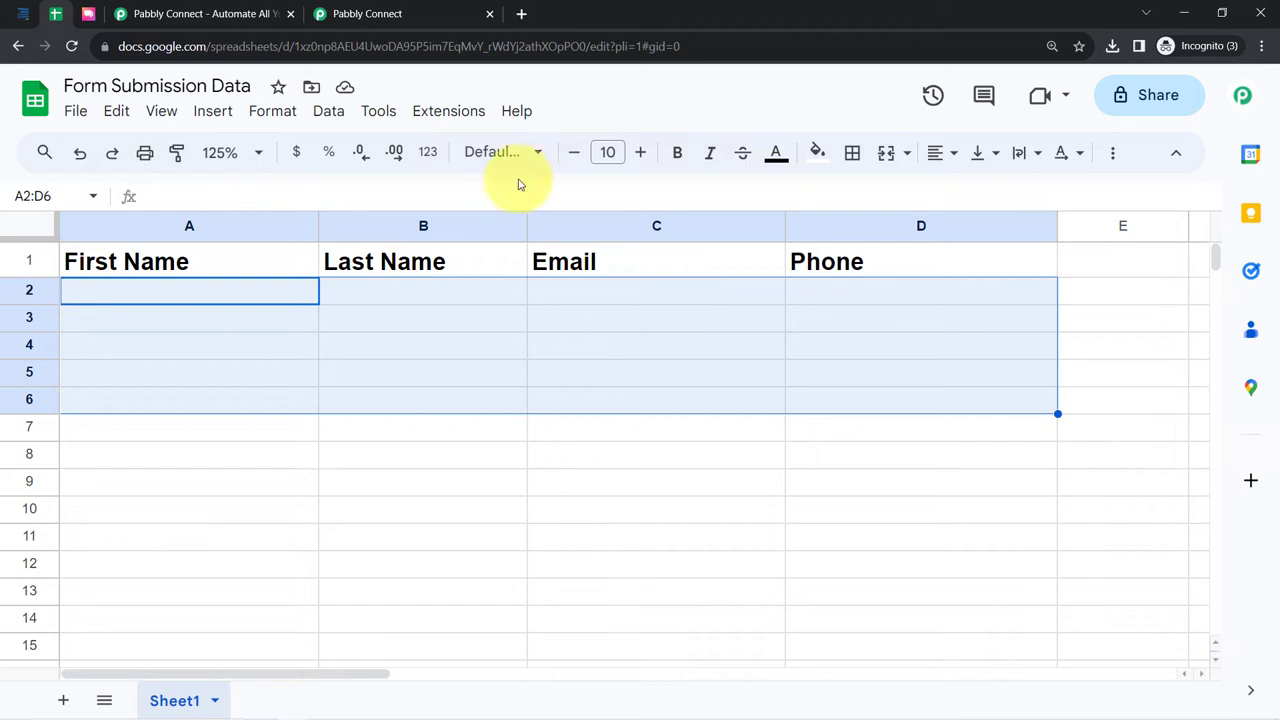
# - Cycle through the ClickSend, Formsite and Google Sheets tabs, ending on the Pabbly Connect site
pyautogui.click(90, 14)
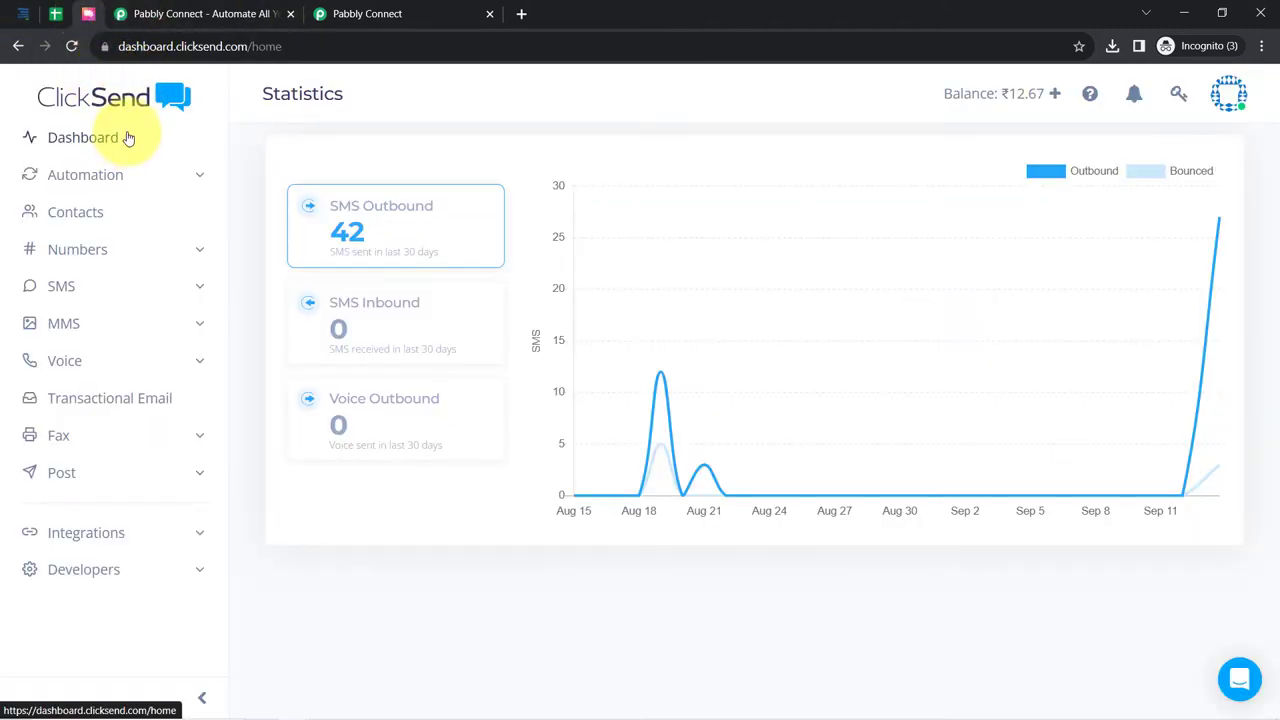
pyautogui.click(20, 16)
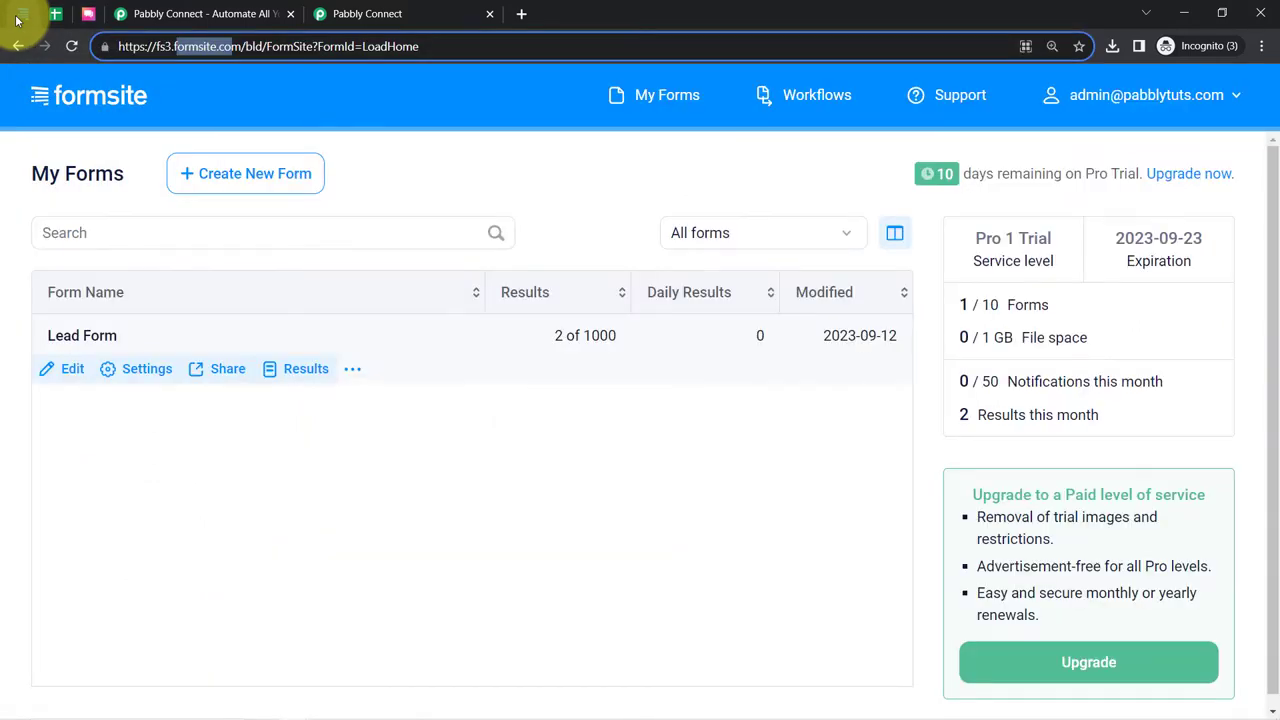
pyautogui.click(60, 10)
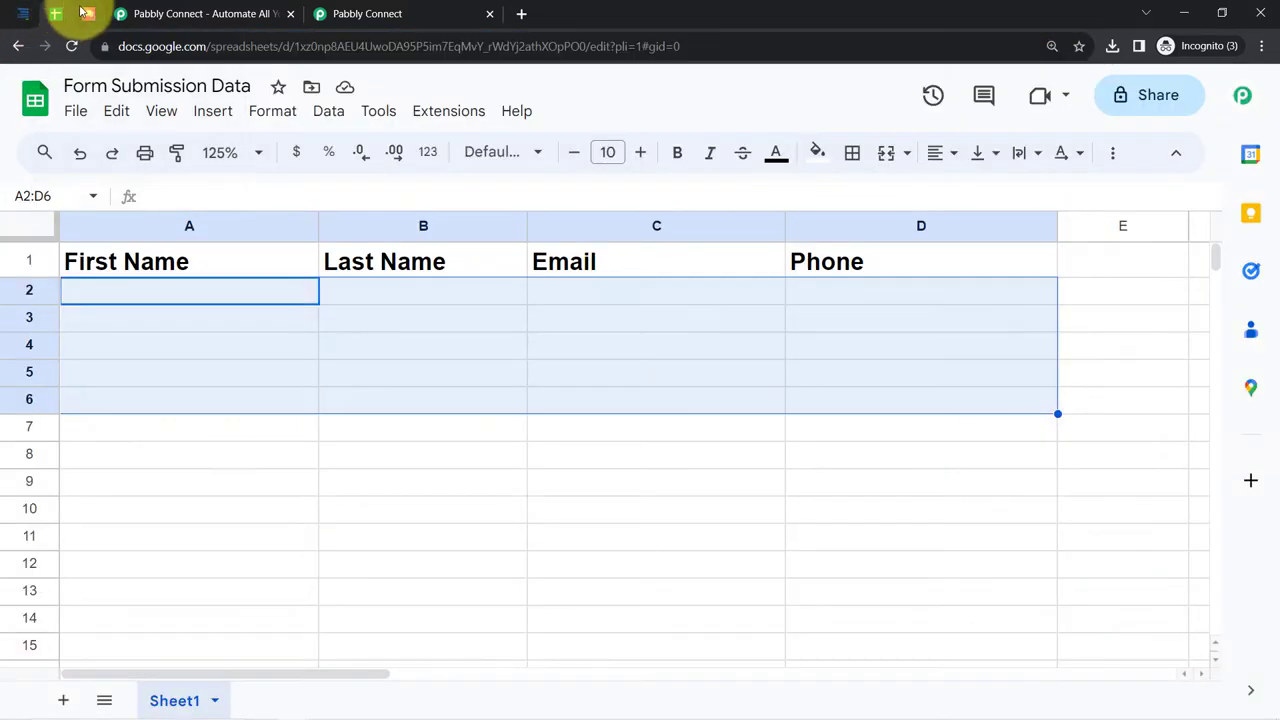
pyautogui.click(87, 13)
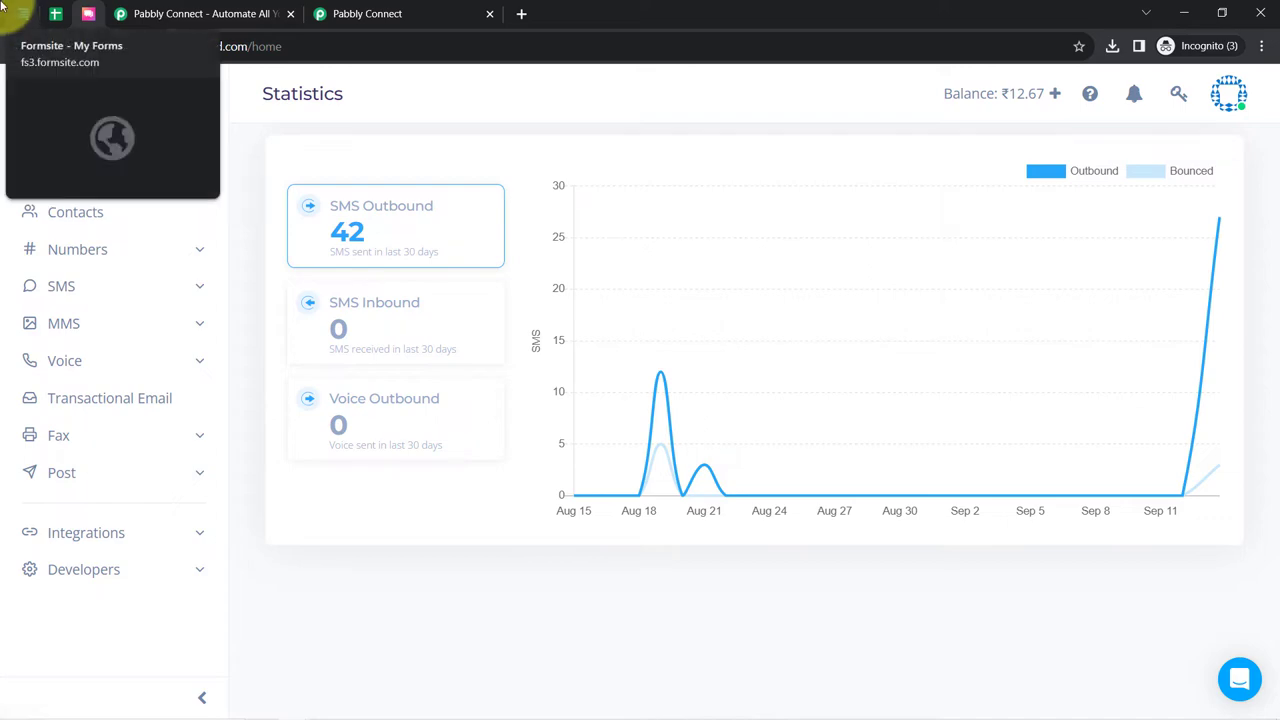
pyautogui.click(20, 13)
# - Show the Pabbly Connect homepage, highlighting its pabbly.com/connect address and headline
pyautogui.click(237, 8)
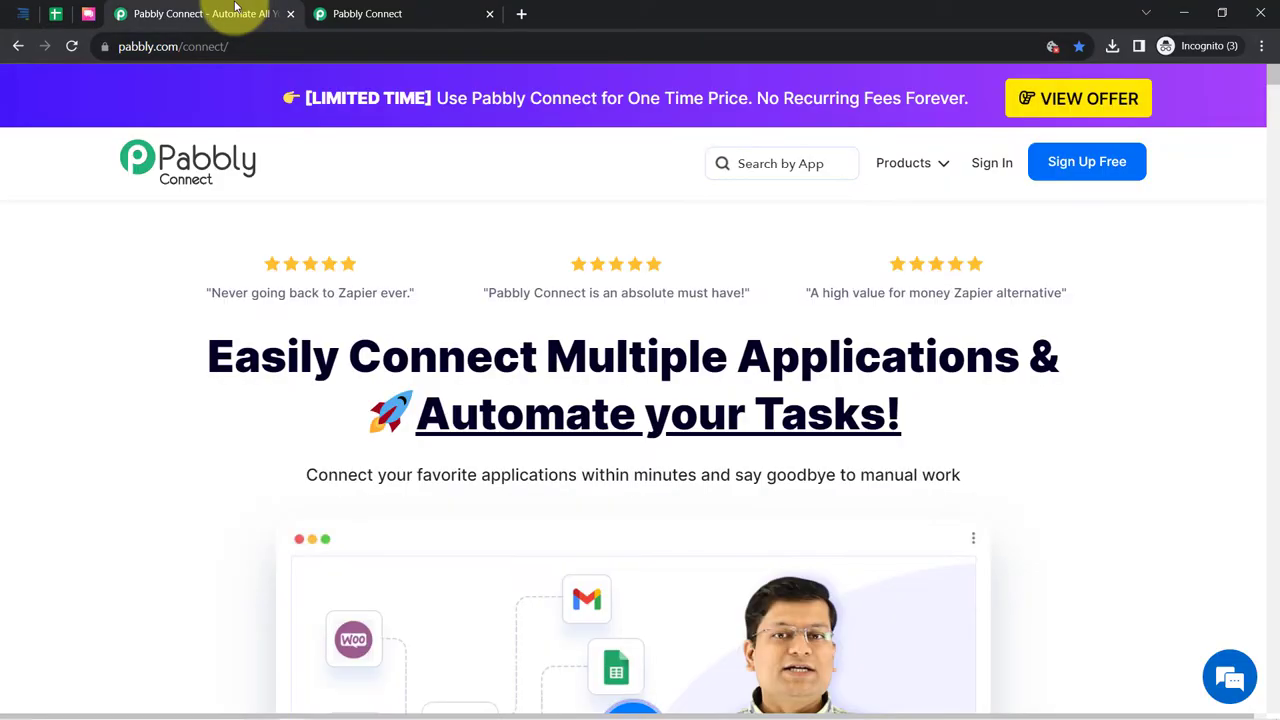
pyautogui.click(134, 46)
pyautogui.moveTo(213, 56); pyautogui.dragTo(262, 63)
pyautogui.moveTo(233, 357); pyautogui.dragTo(716, 474)
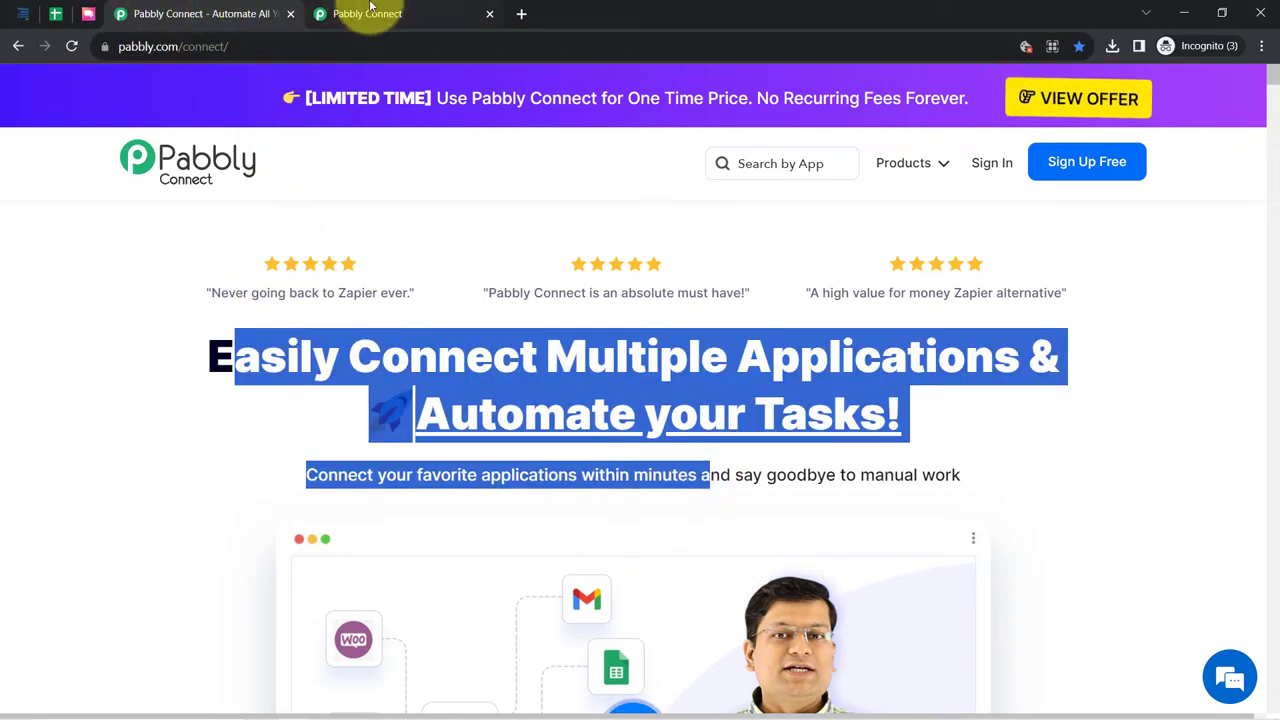
# - Bring up the Pabbly Connect dashboard with 129973 tasks remaining and an empty Home folder
pyautogui.click(371, 12)
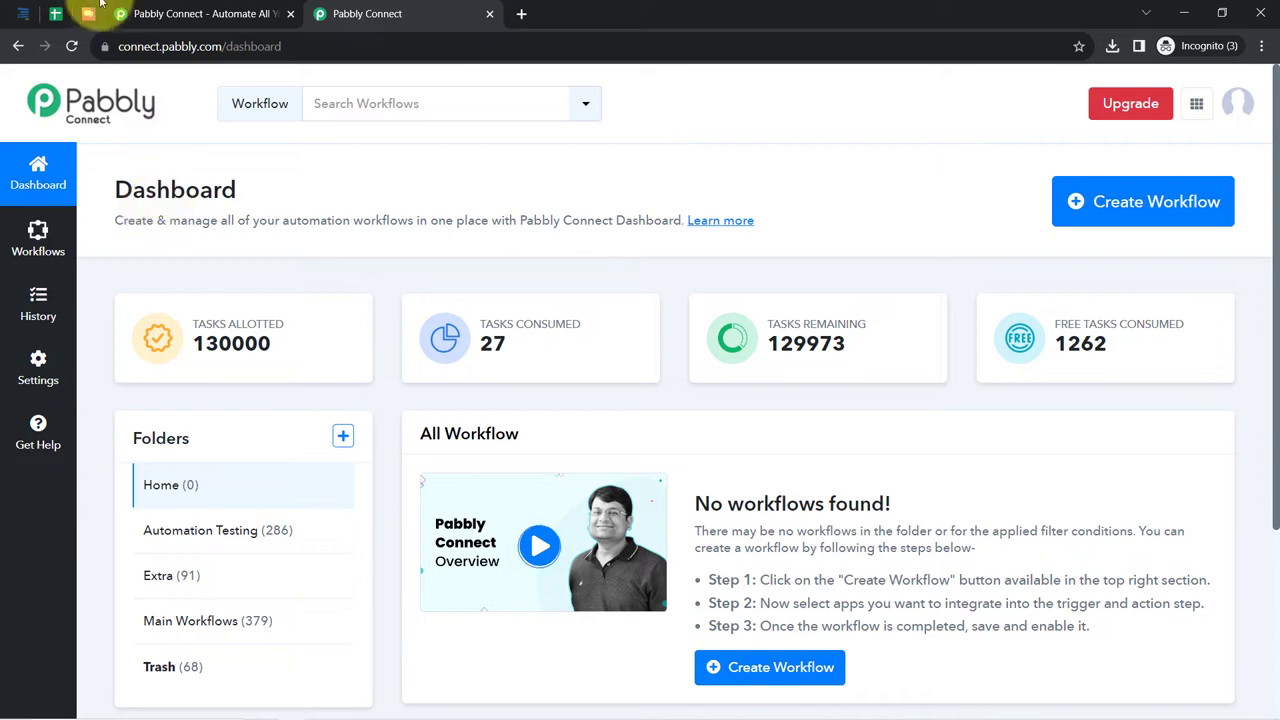
pyautogui.click(195, 13)
pyautogui.click(372, 362)
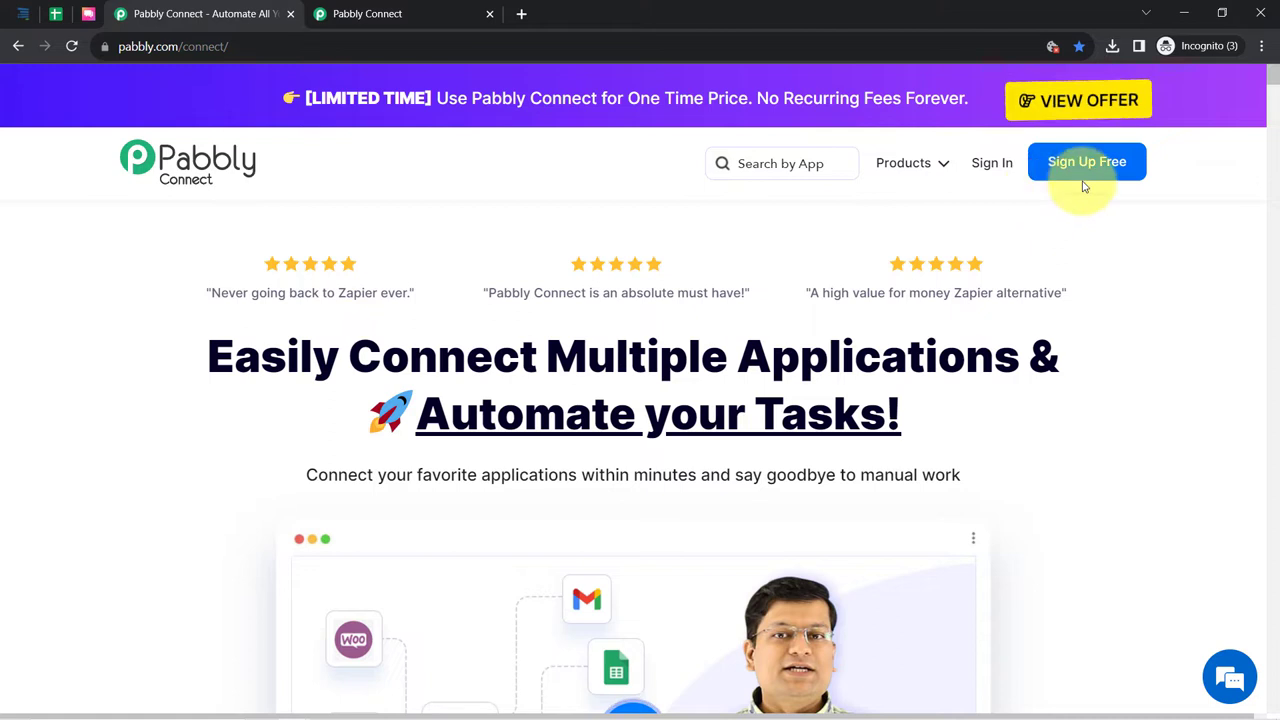
pyautogui.click(395, 13)
pyautogui.moveTo(162, 183); pyautogui.dragTo(622, 226)
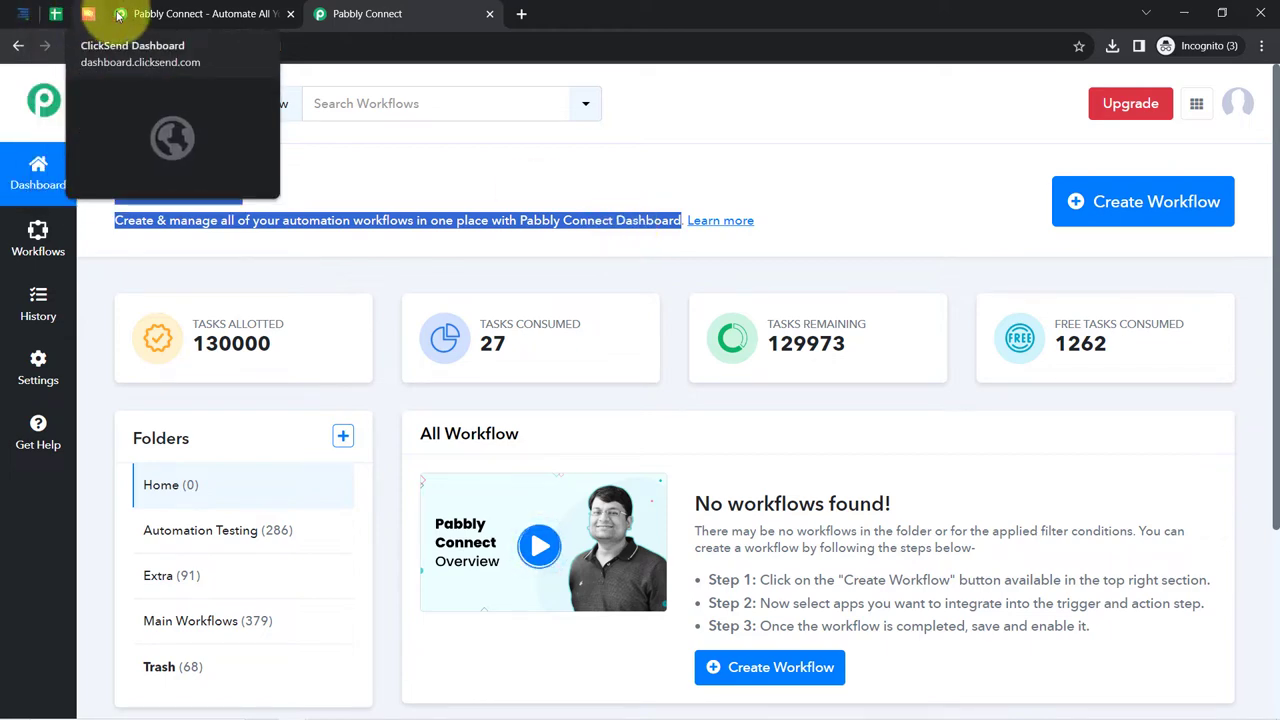
# - Create a workflow named 'Add Formsite Form Submission to Google Sheets & Send SMS Automatically'
pyautogui.click(1124, 205)
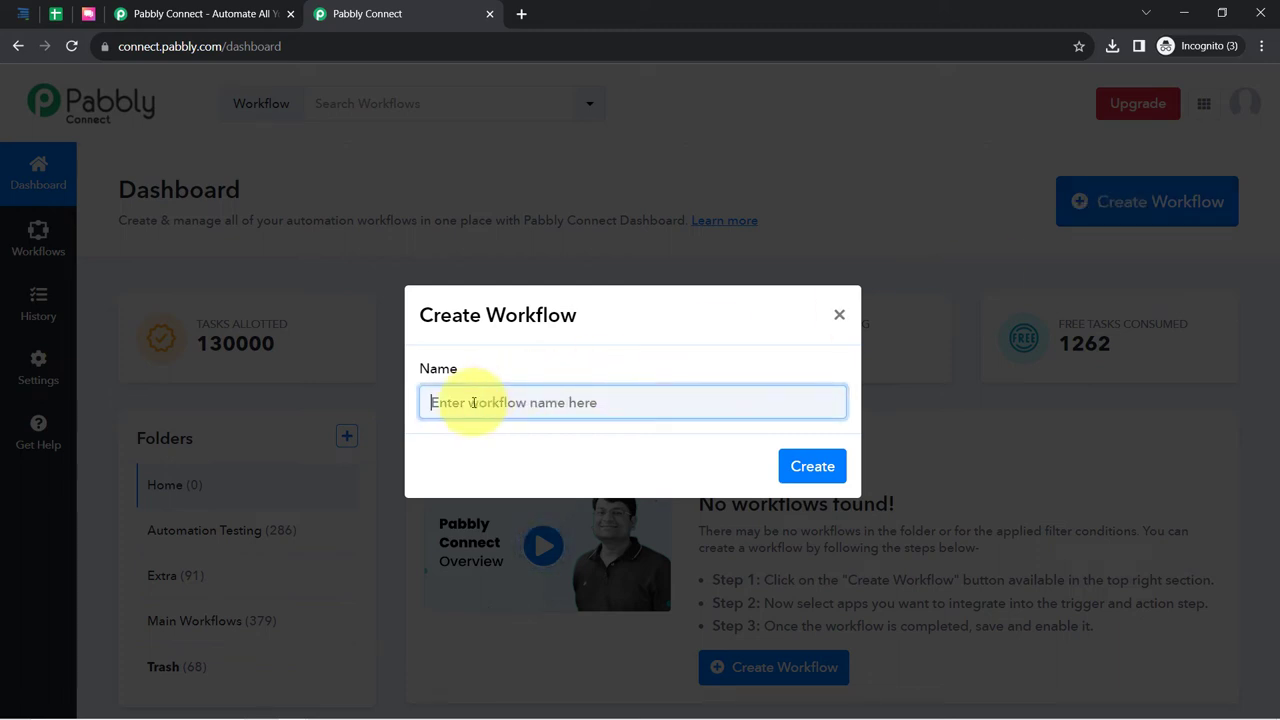
pyautogui.write('Add Formsite Form Submission to Google Sheets & Send SMS Automatically')
pyautogui.moveTo(452, 315); pyautogui.dragTo(534, 328)
pyautogui.moveTo(504, 402); pyautogui.dragTo(478, 402)
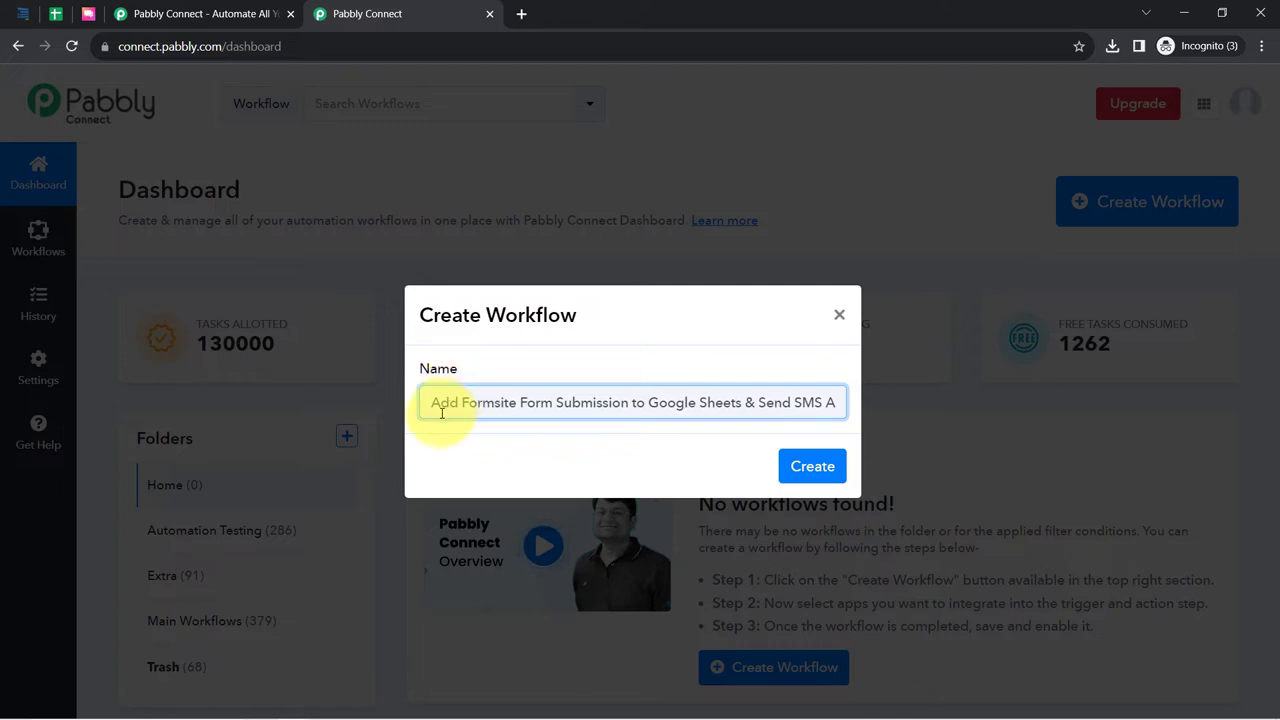
pyautogui.moveTo(449, 402); pyautogui.dragTo(690, 402)
pyautogui.moveTo(768, 402); pyautogui.dragTo(828, 402)
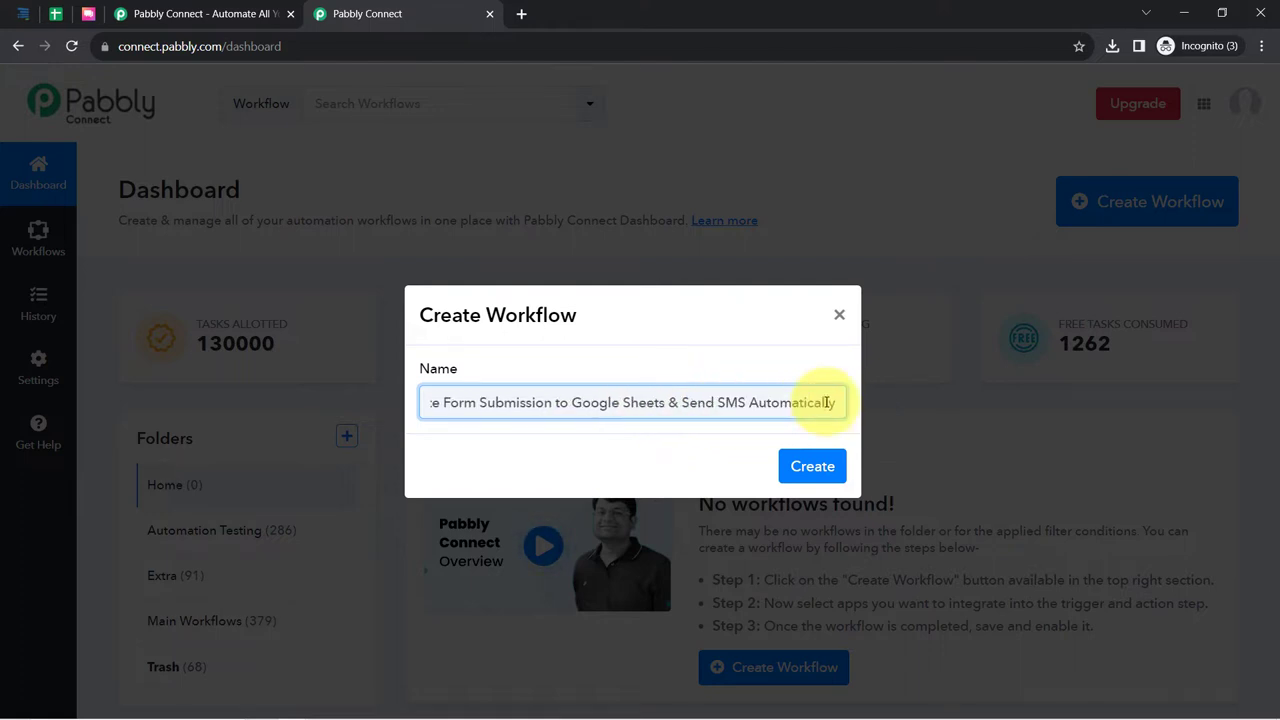
pyautogui.click(813, 466)
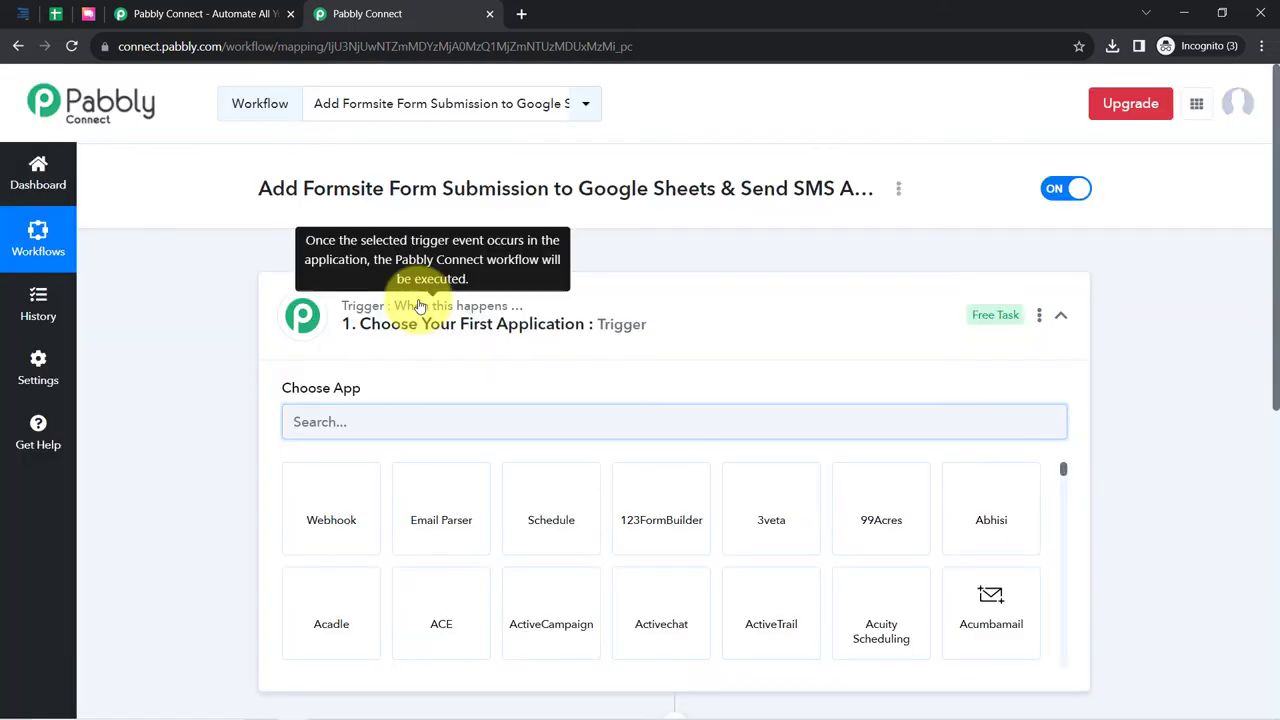
# - Set Formsite as the trigger app, found by searching 'formsi'
pyautogui.click(432, 318)
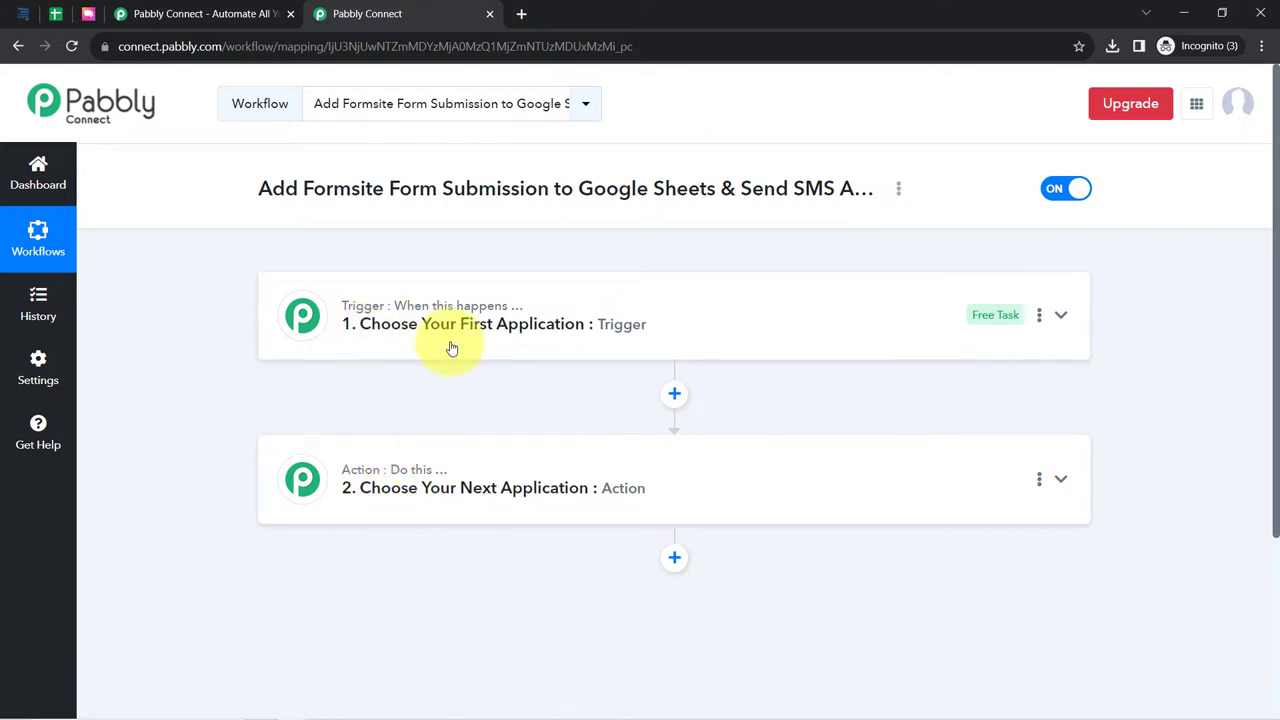
pyautogui.moveTo(365, 470)
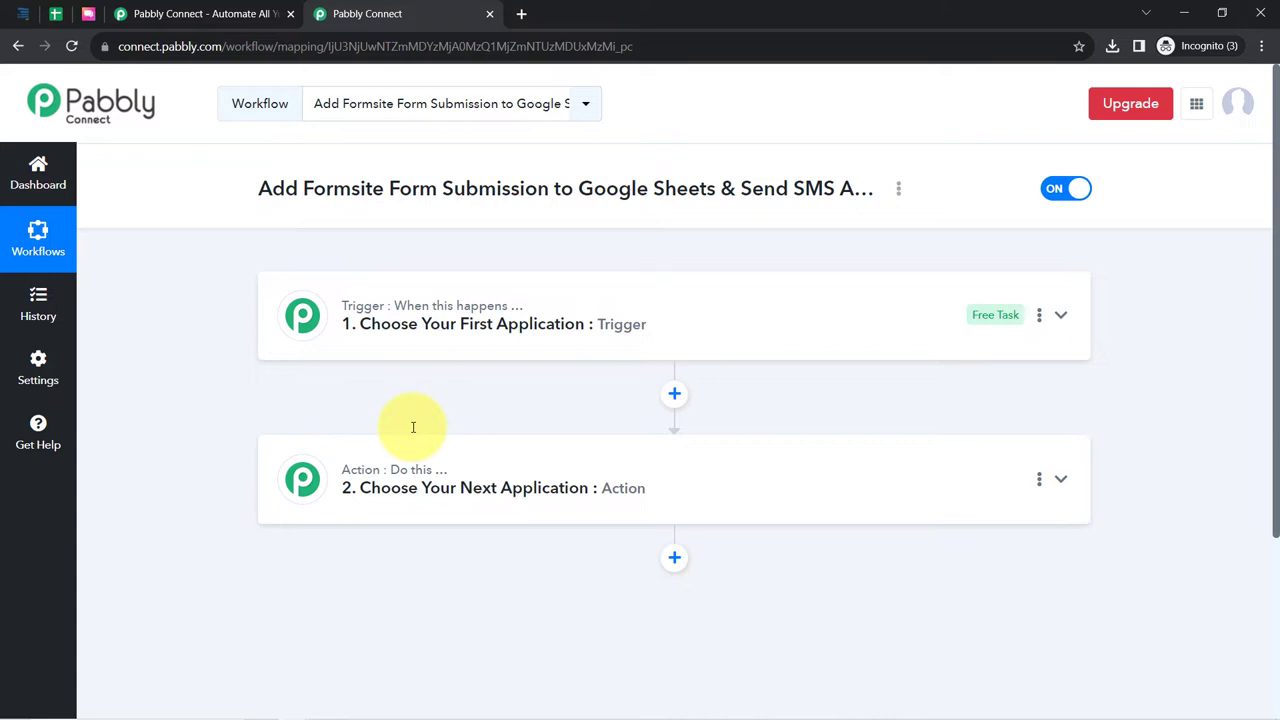
pyautogui.click(373, 347)
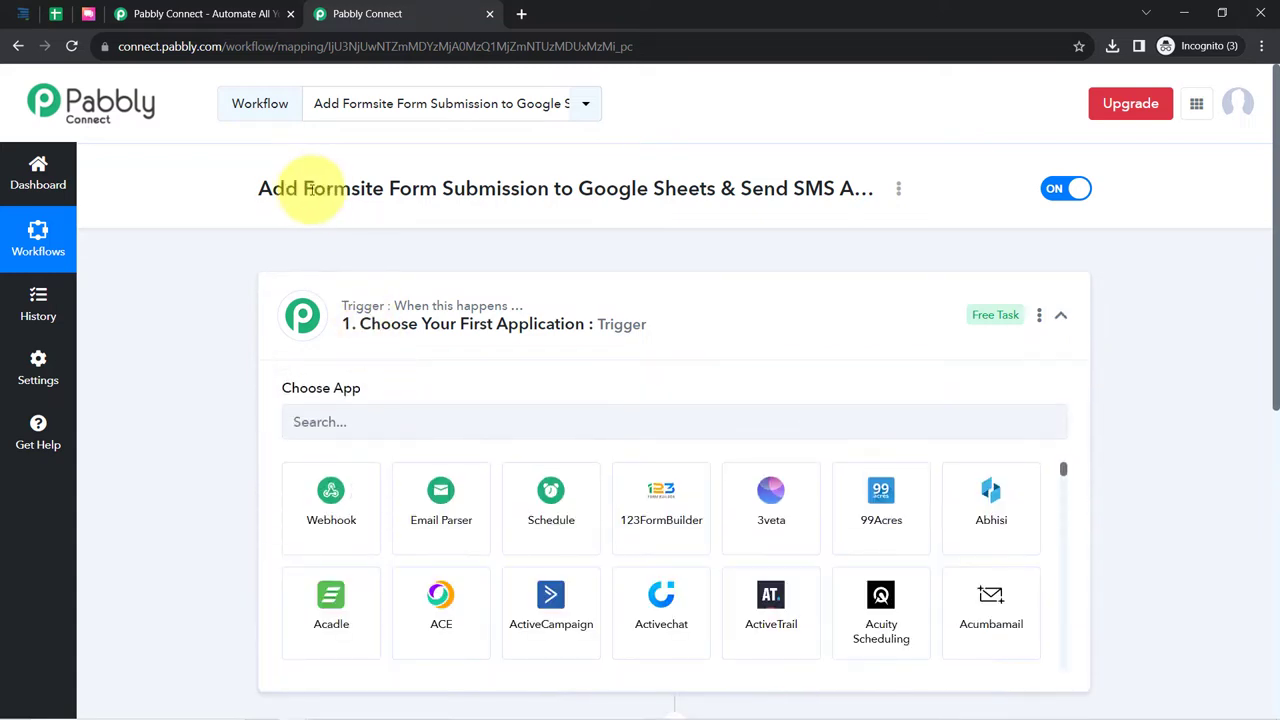
pyautogui.moveTo(289, 188); pyautogui.dragTo(857, 194)
pyautogui.click(404, 408)
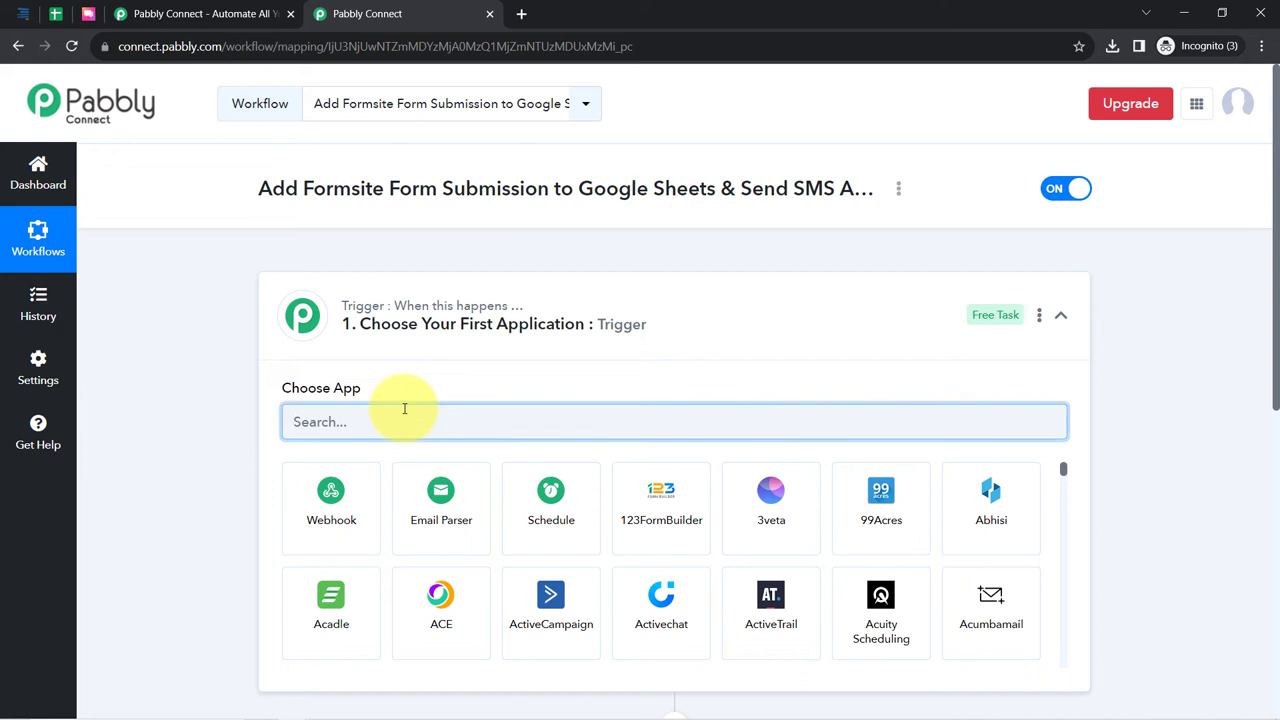
pyautogui.write('form')
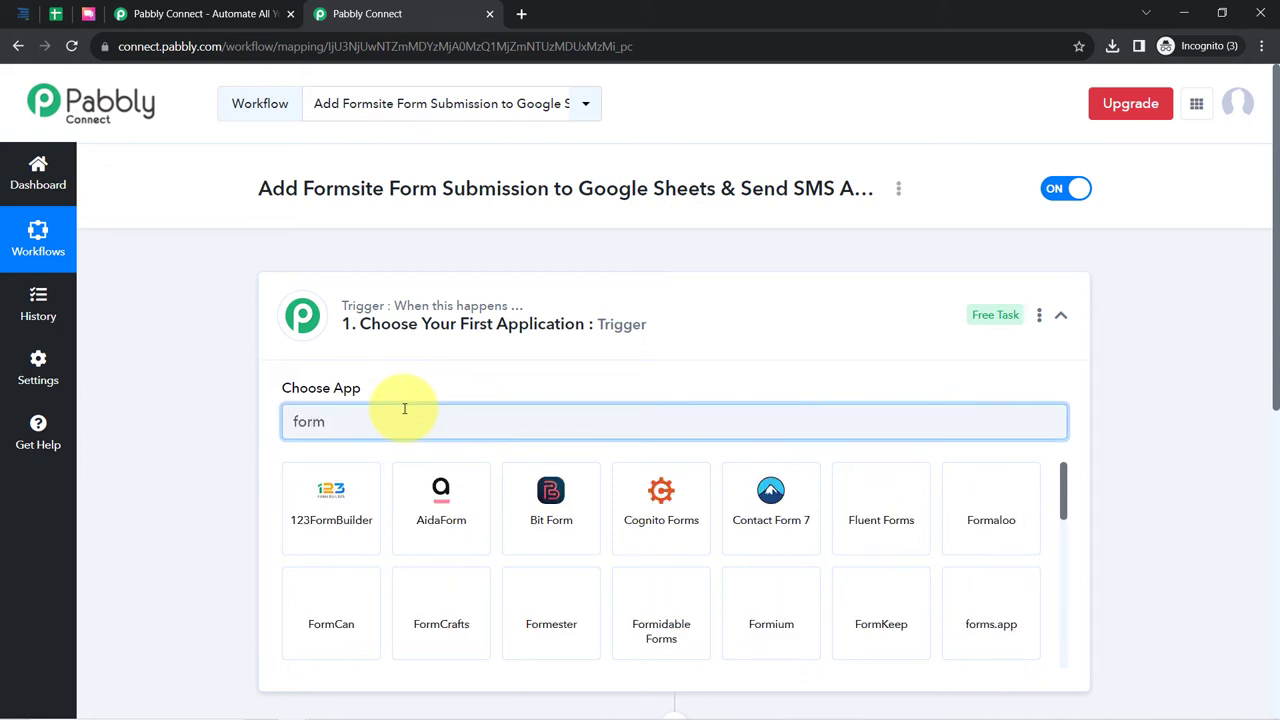
pyautogui.write('si')
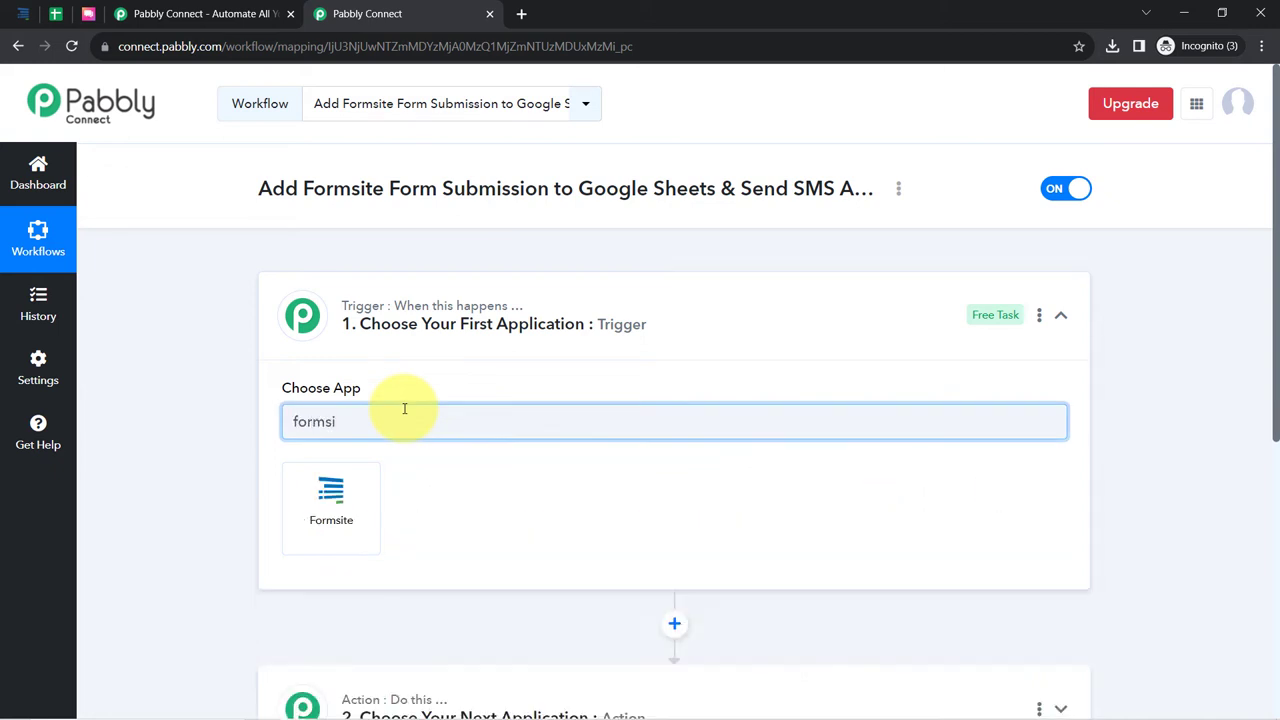
pyautogui.click(343, 505)
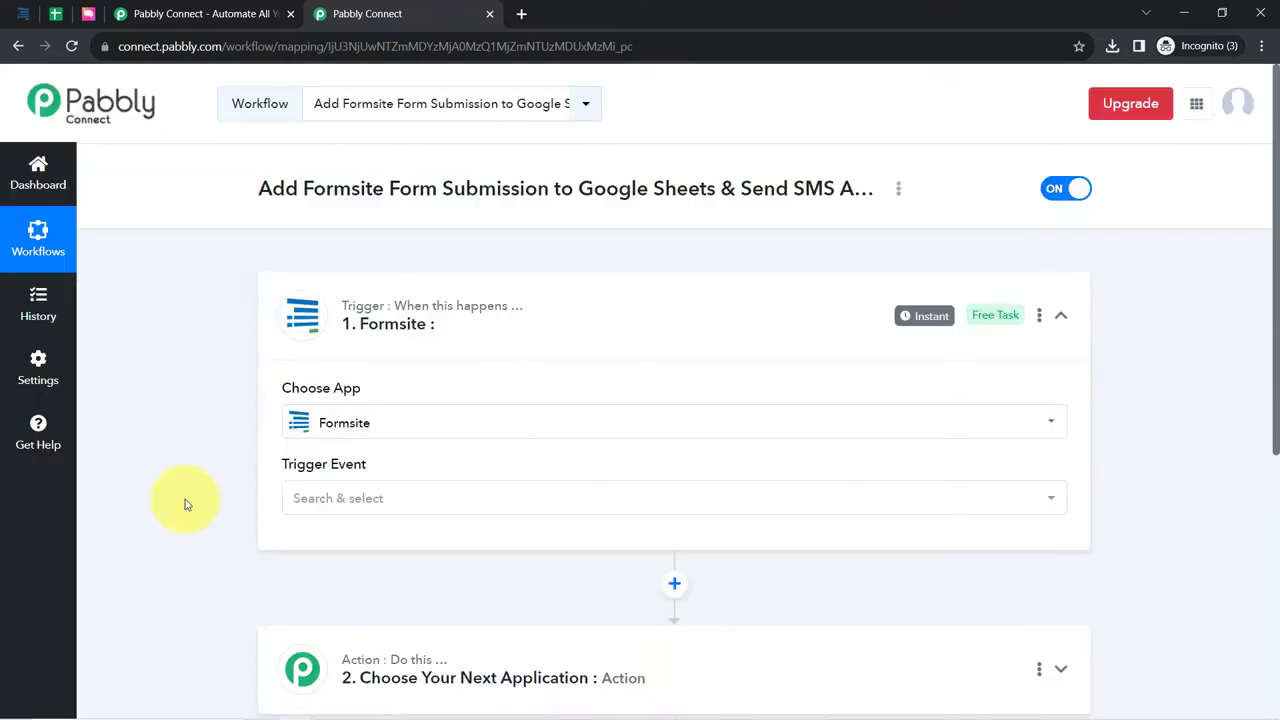
pyautogui.scroll(-3, 200, 505)
# - Choose Google Sheets as the first action app
pyautogui.click(423, 330)
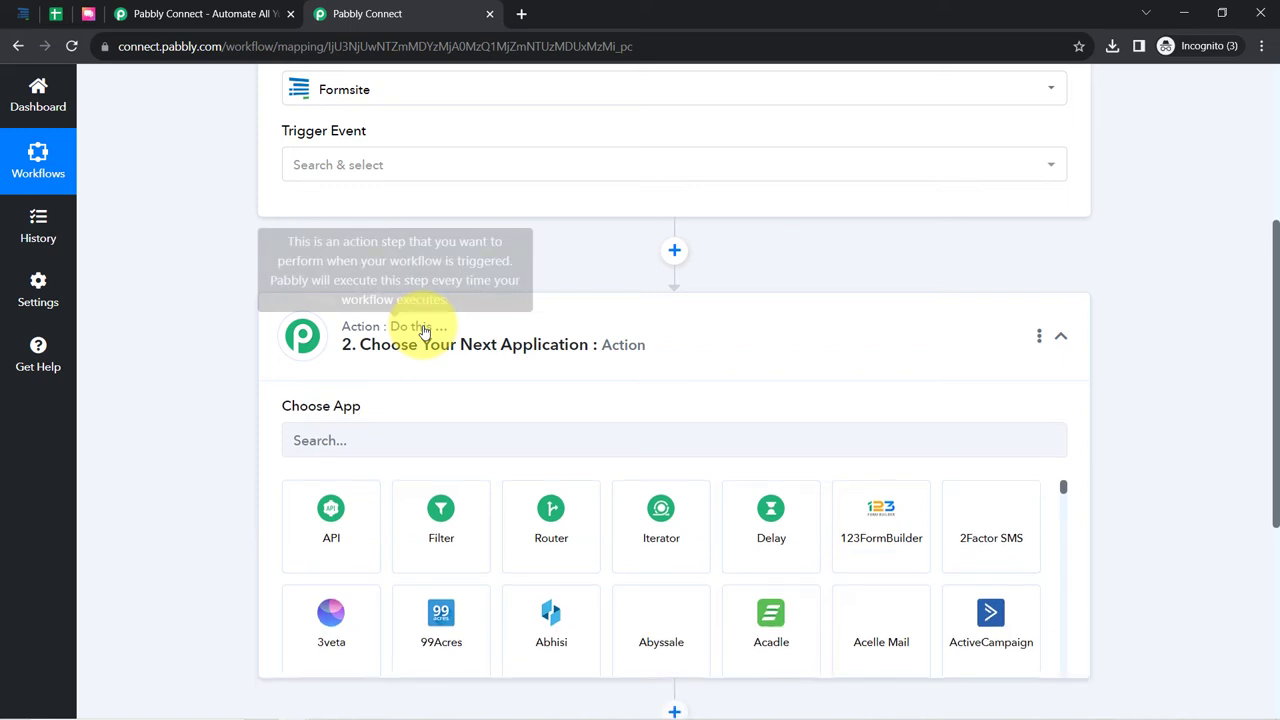
pyautogui.click(314, 450)
pyautogui.write('shh')
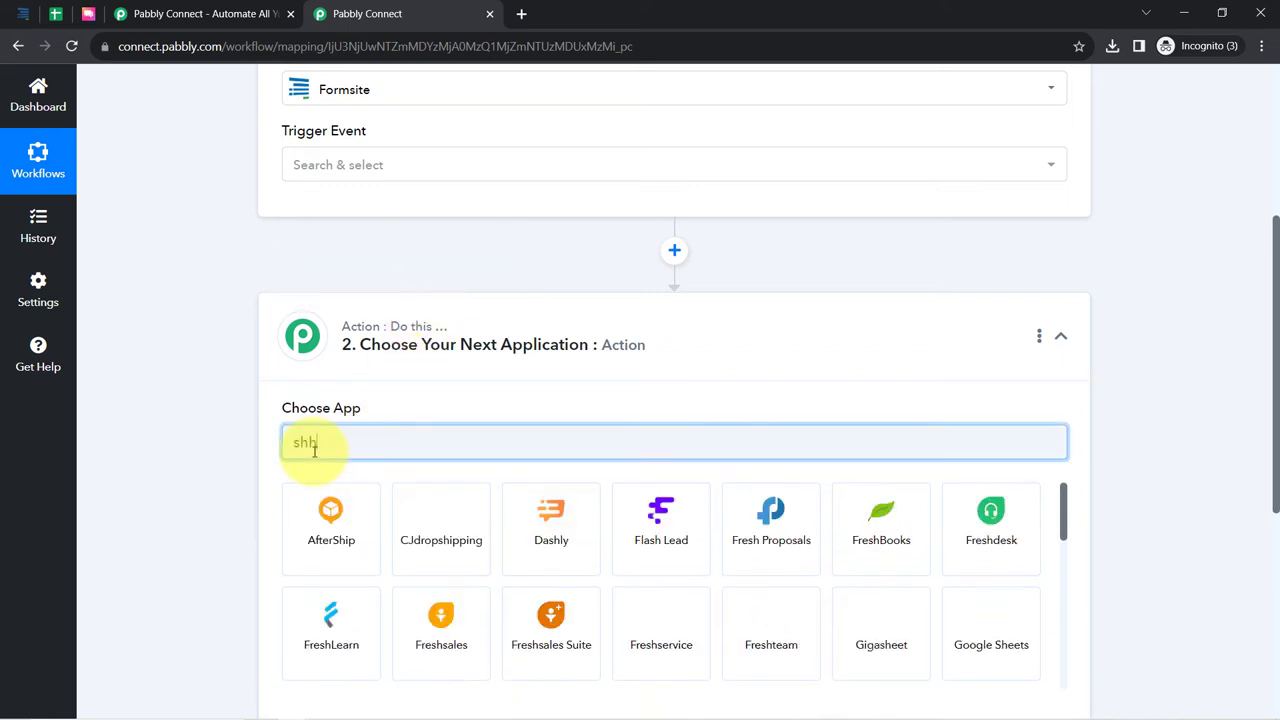
pyautogui.write('ee')
pyautogui.click(331, 500)
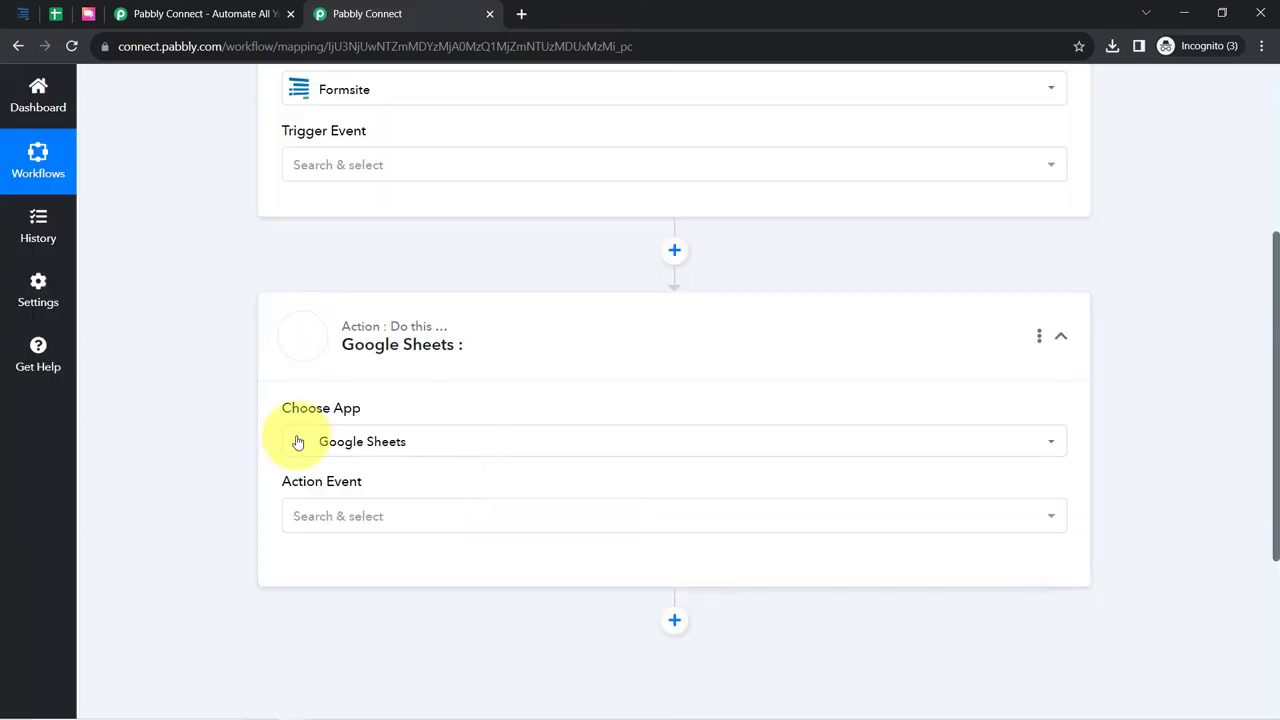
pyautogui.scroll(-2, 170, 450)
pyautogui.scroll(-1, 193, 456)
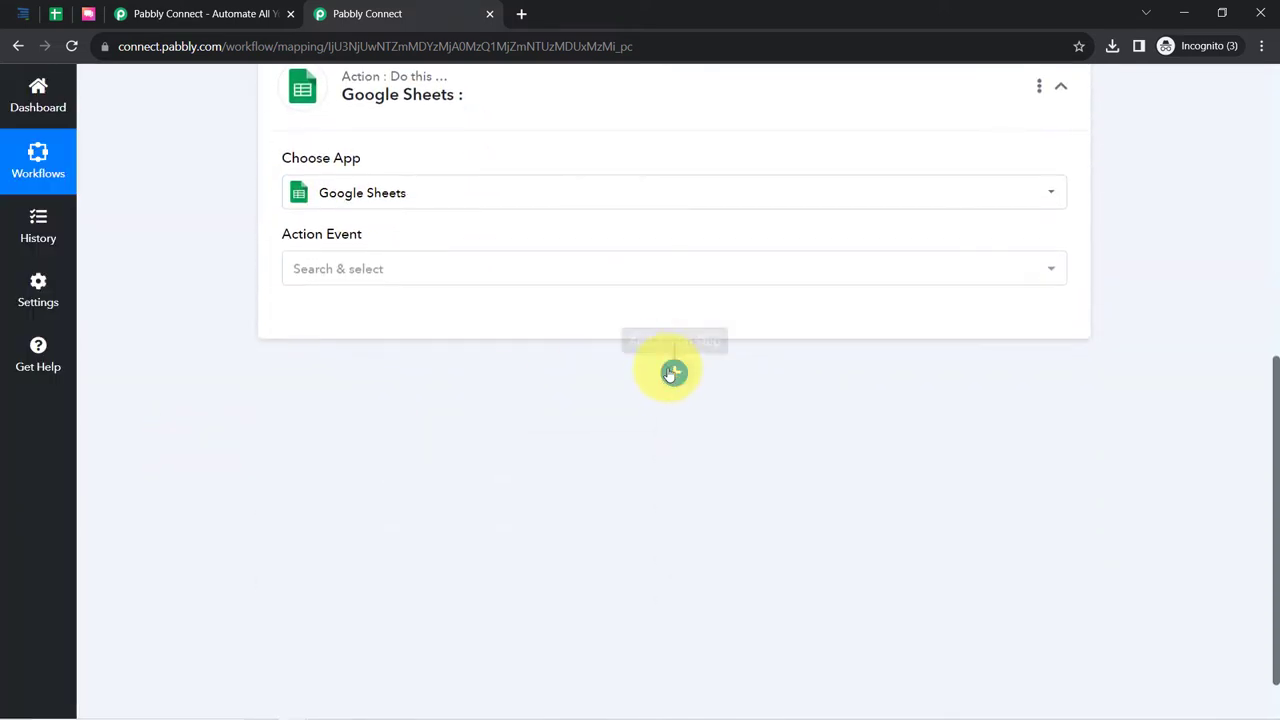
# - Add a second action step using ClickSend and review the full workflow
pyautogui.click(674, 372)
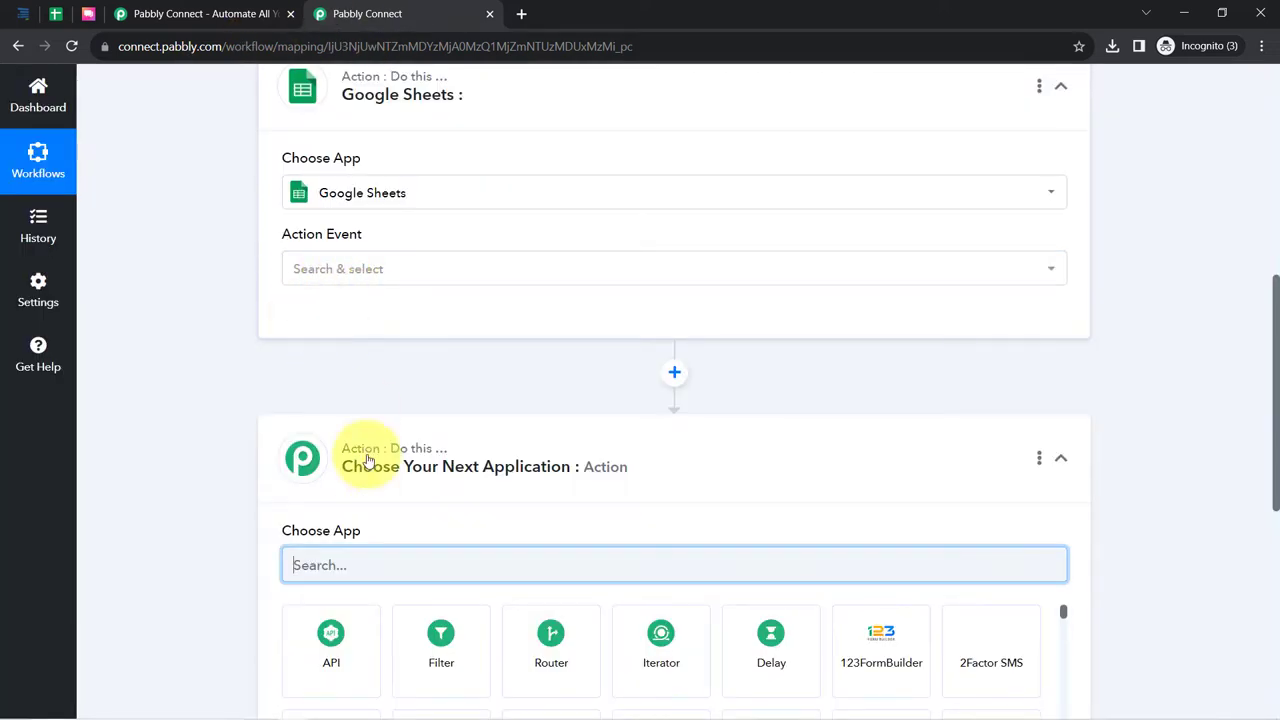
pyautogui.write('clic')
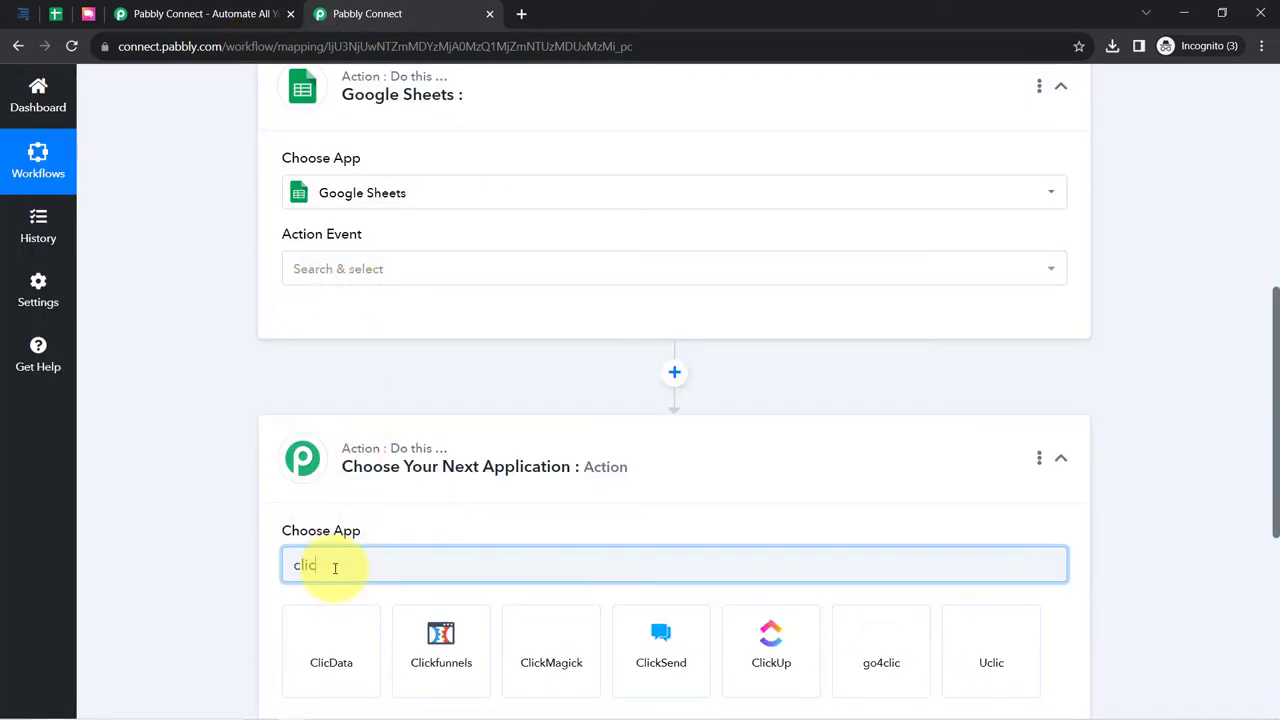
pyautogui.scroll(-1, 380, 565)
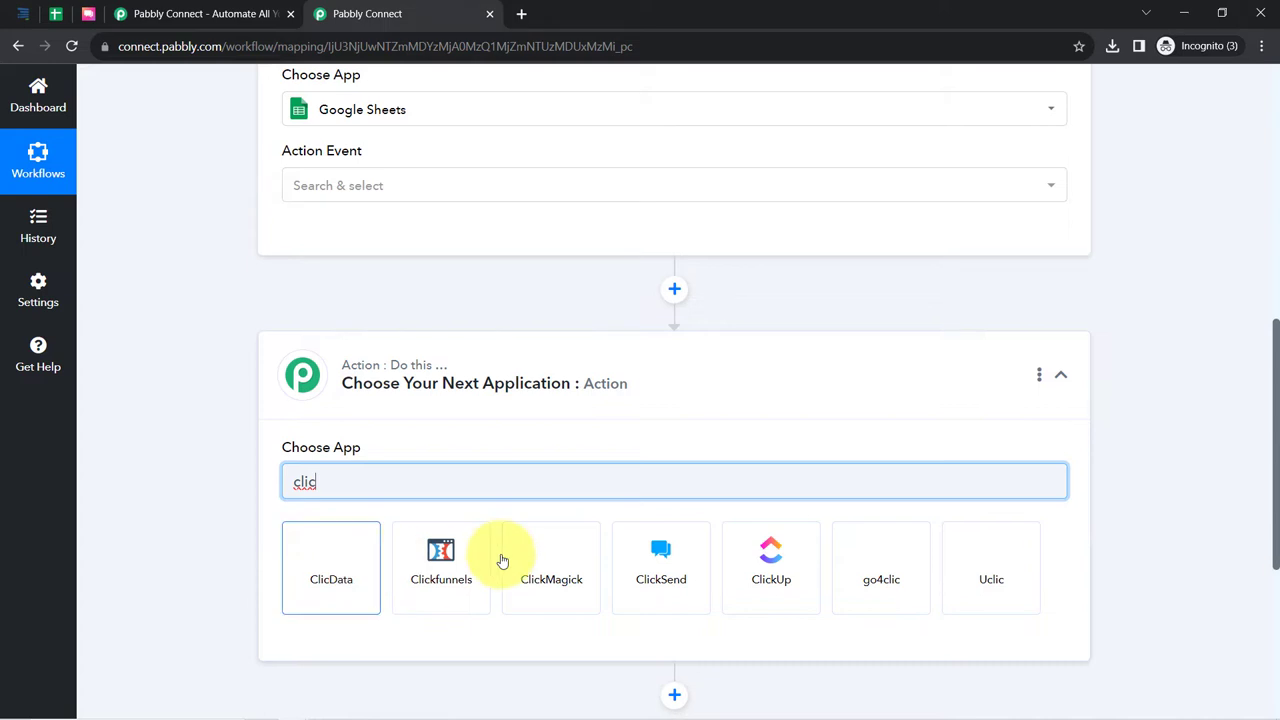
pyautogui.click(634, 575)
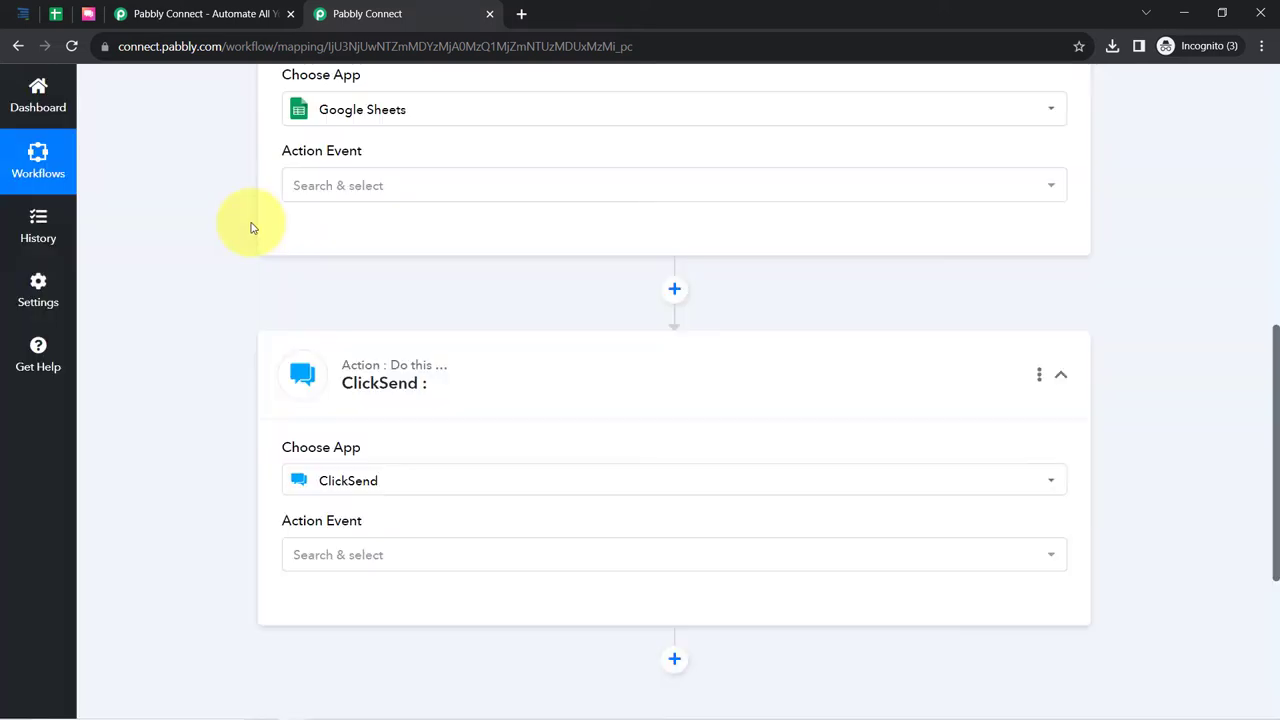
pyautogui.scroll(5, 250, 230)
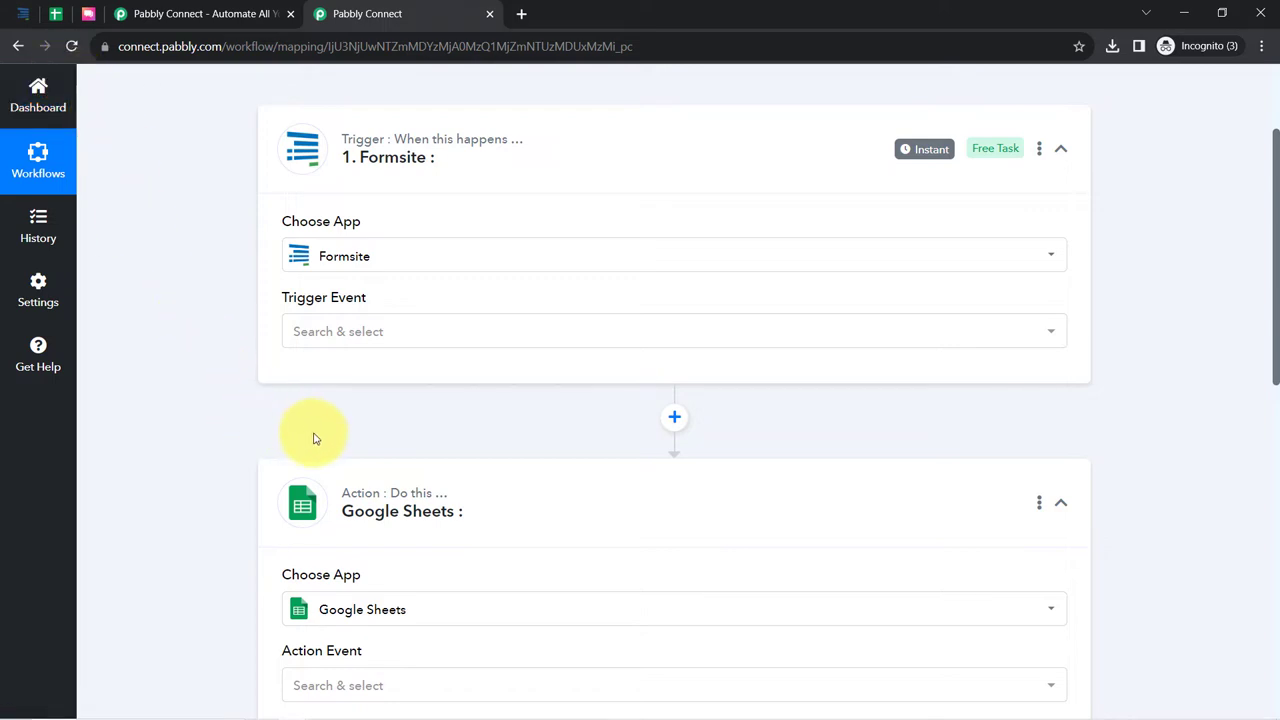
pyautogui.scroll(-3, 349, 484)
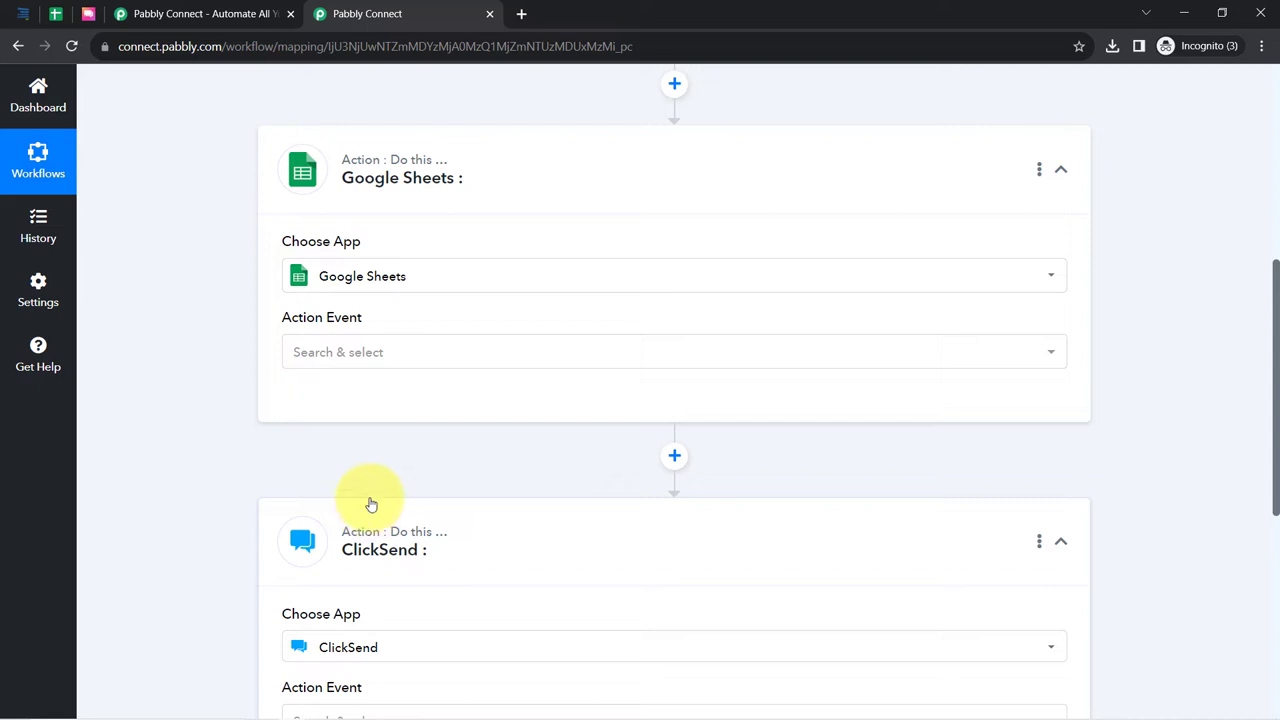
pyautogui.scroll(5, 220, 394)
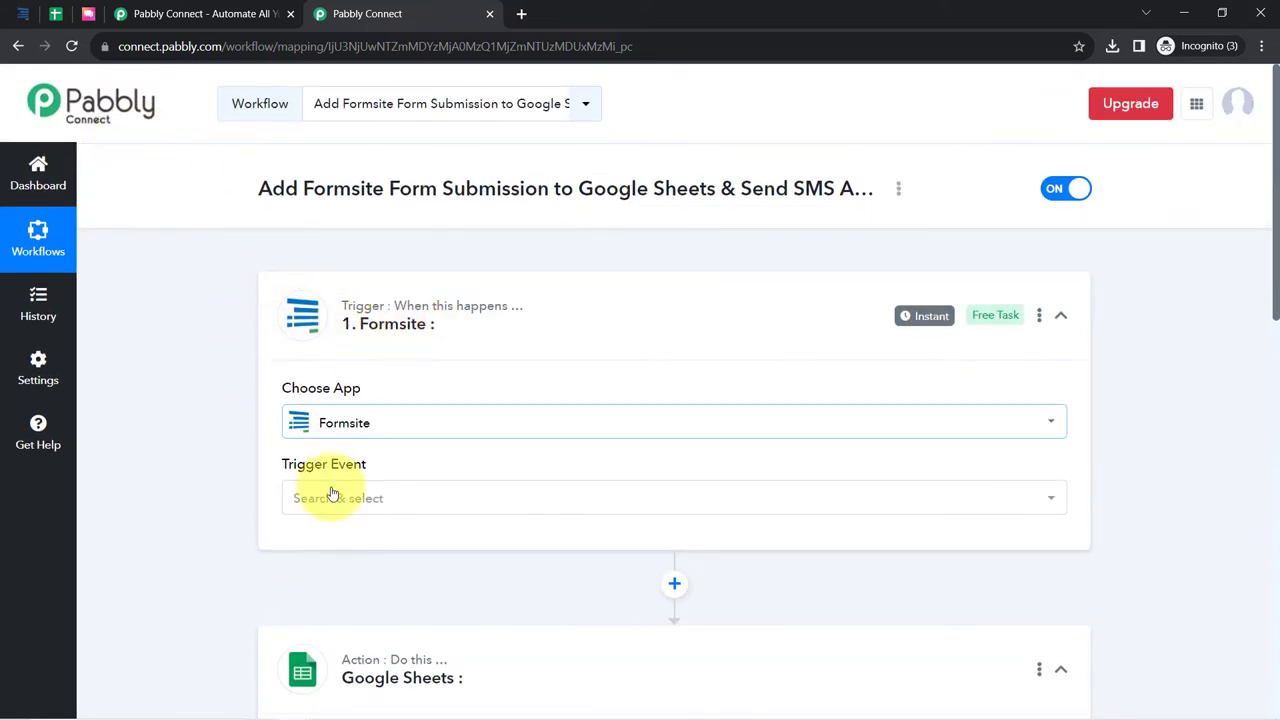
# - Set the Formsite trigger event to New Form Result and review its webhook URL setup instructions
pyautogui.click(303, 510)
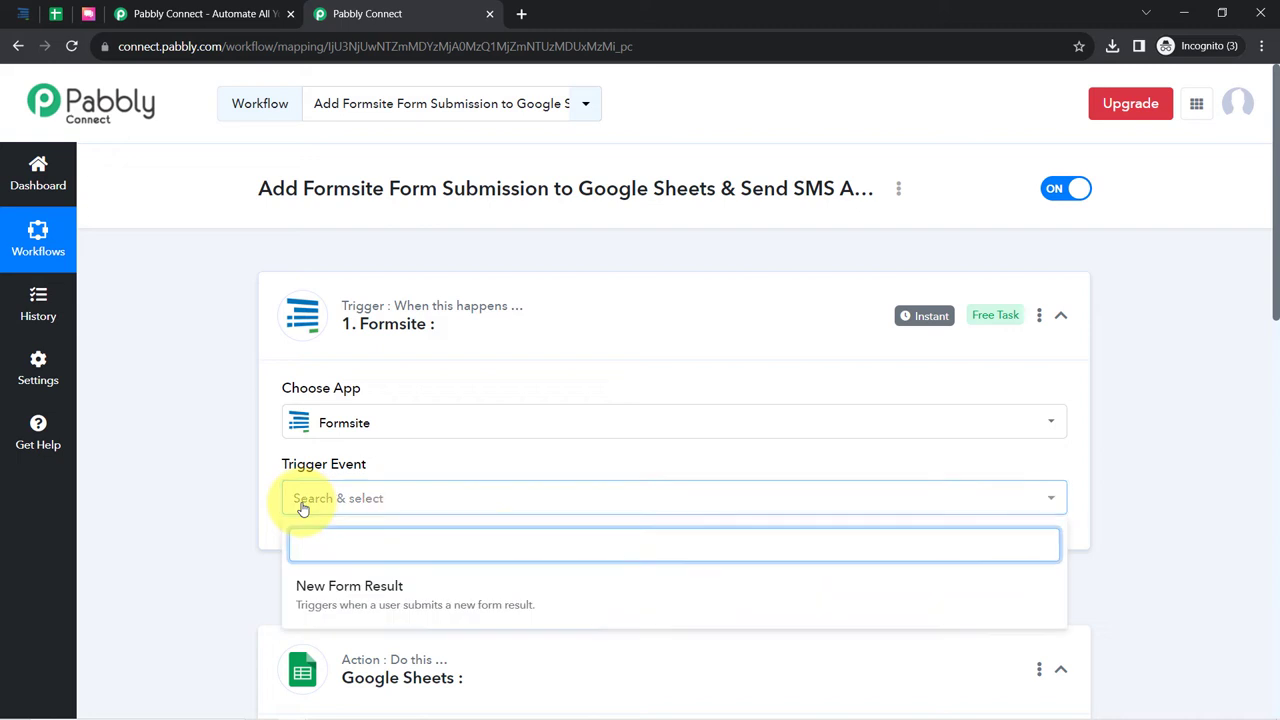
pyautogui.click(349, 596)
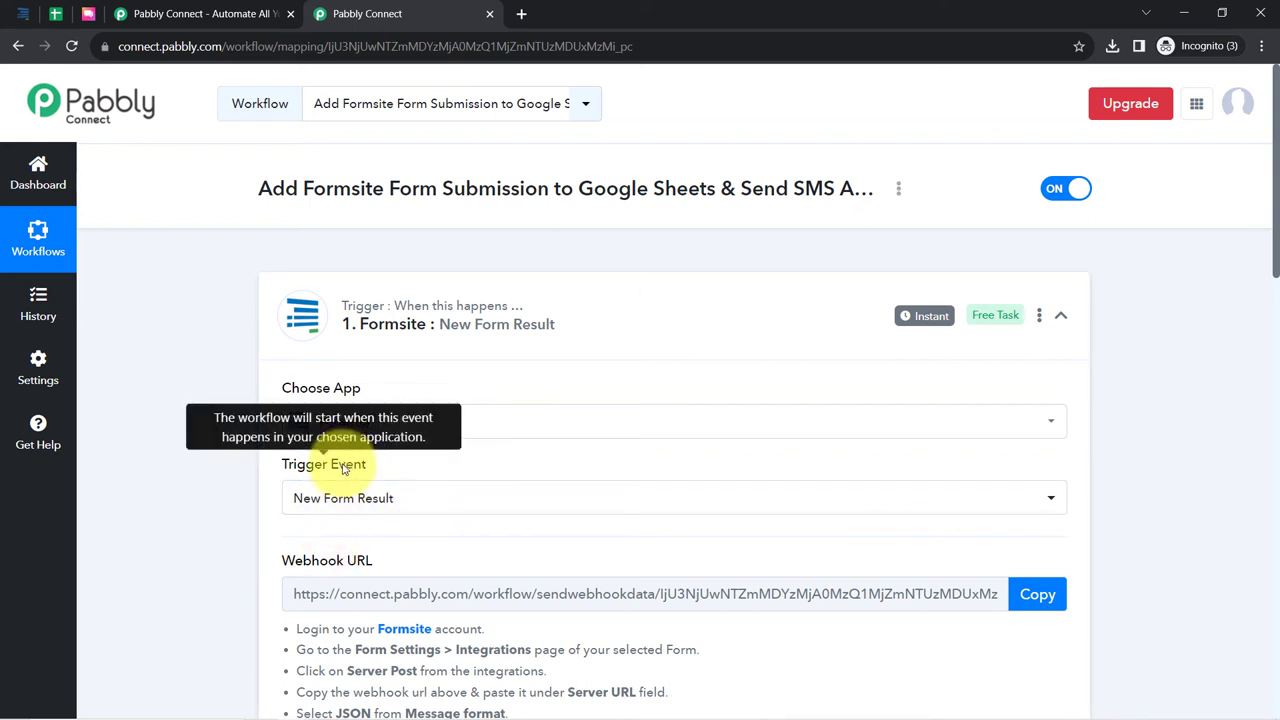
pyautogui.scroll(-1, 338, 500)
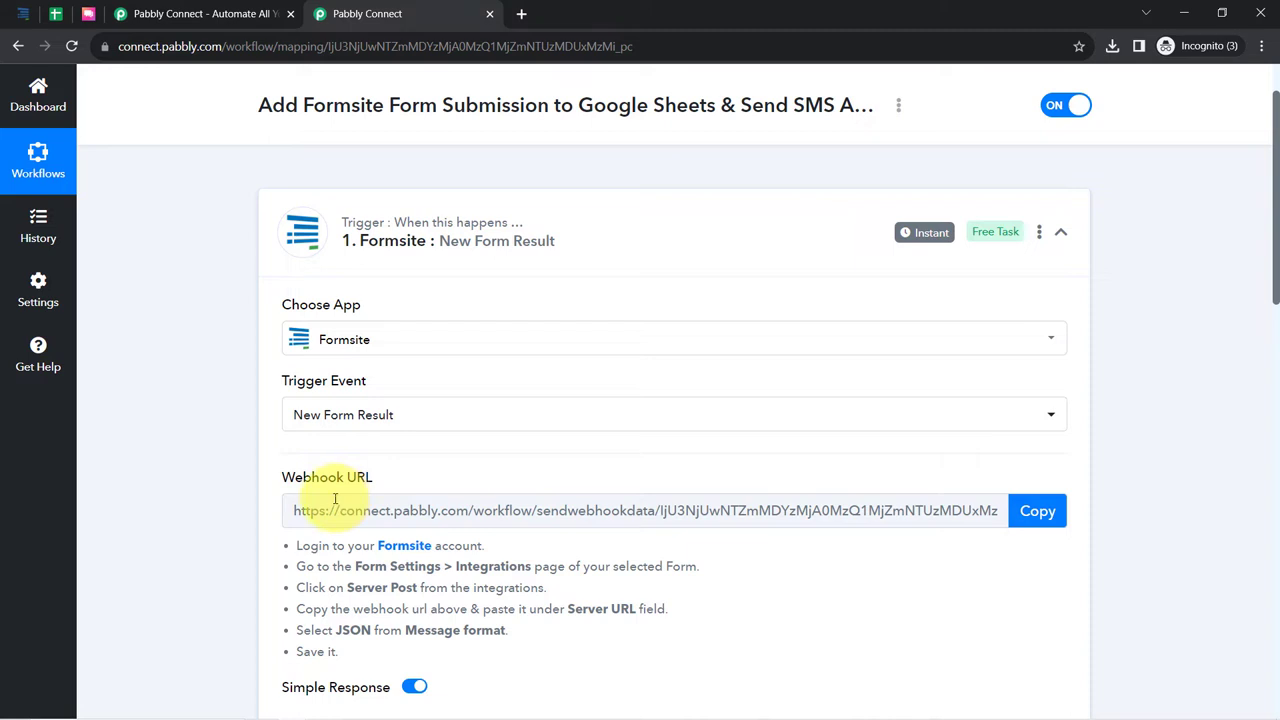
pyautogui.scroll(-1, 226, 405)
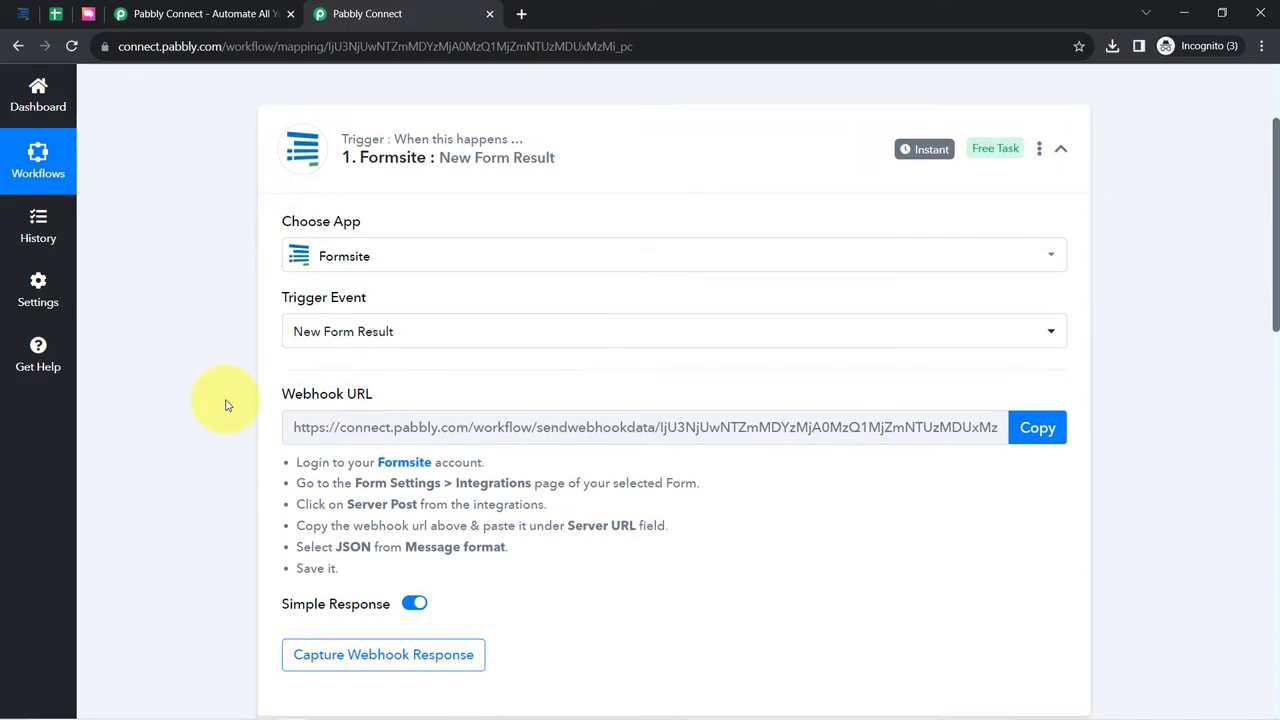
pyautogui.moveTo(288, 297)
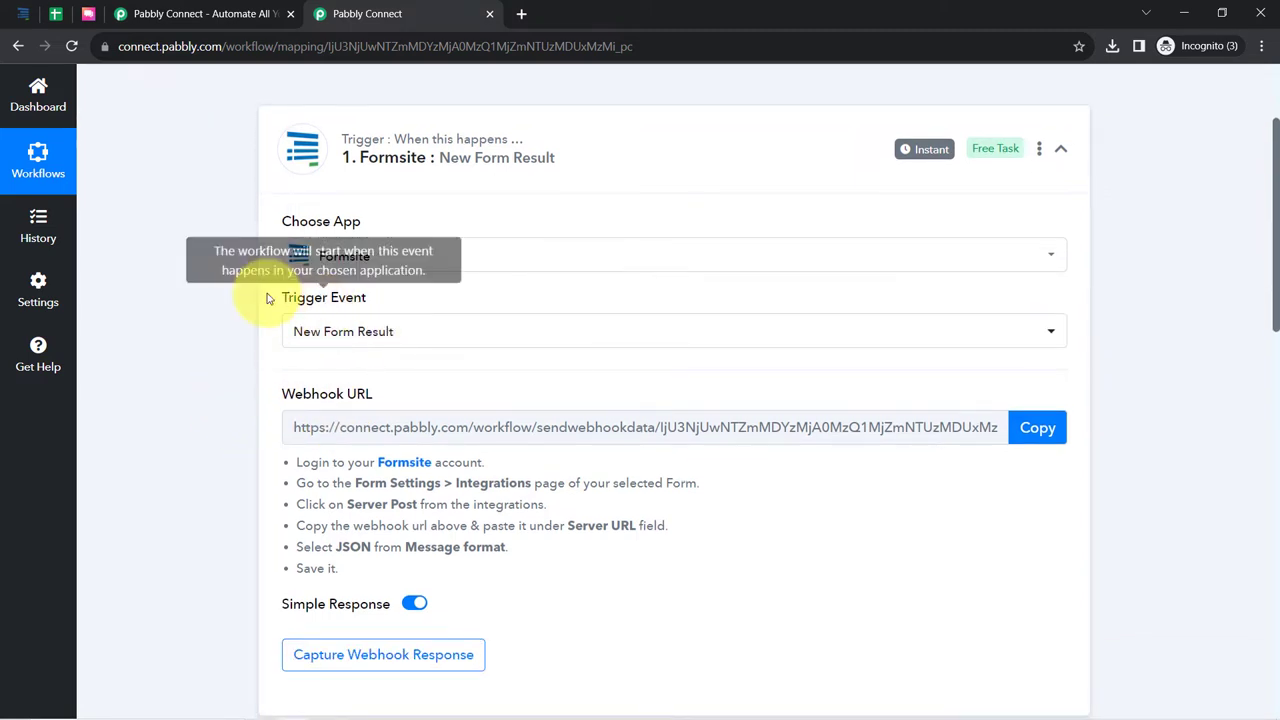
pyautogui.moveTo(281, 398); pyautogui.dragTo(385, 401)
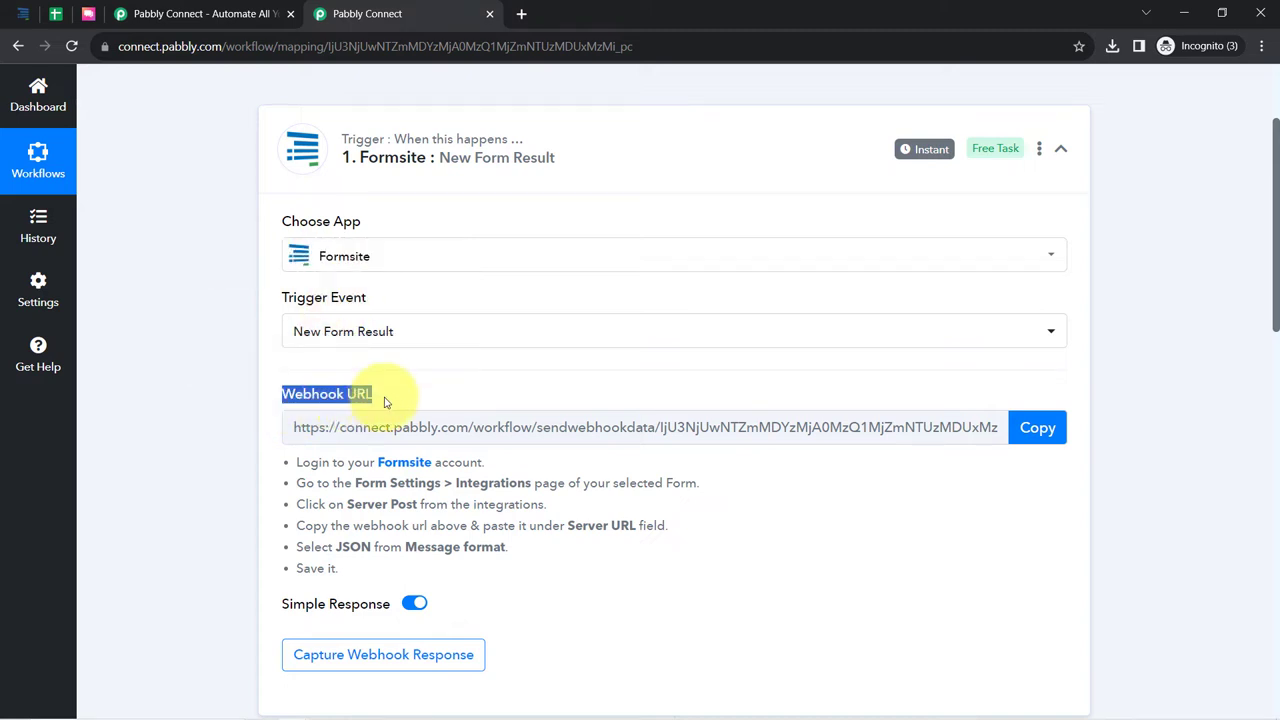
pyautogui.moveTo(310, 462); pyautogui.dragTo(322, 562)
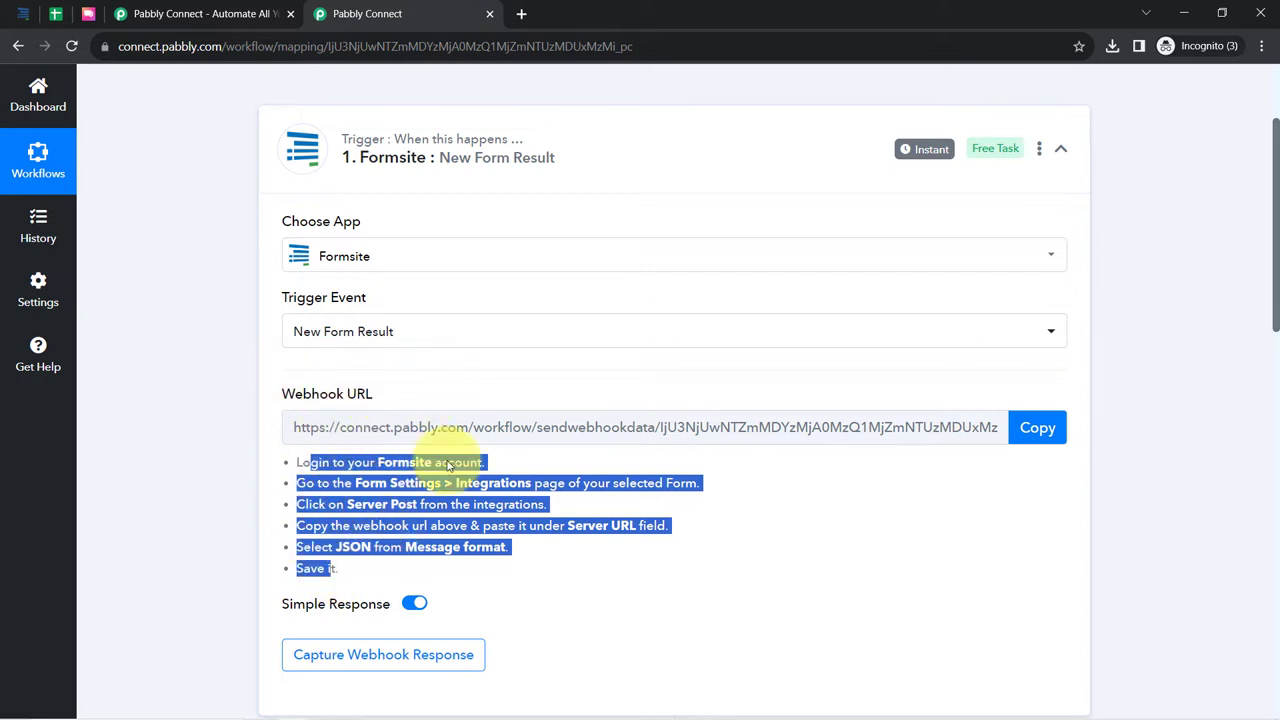
pyautogui.click(378, 528)
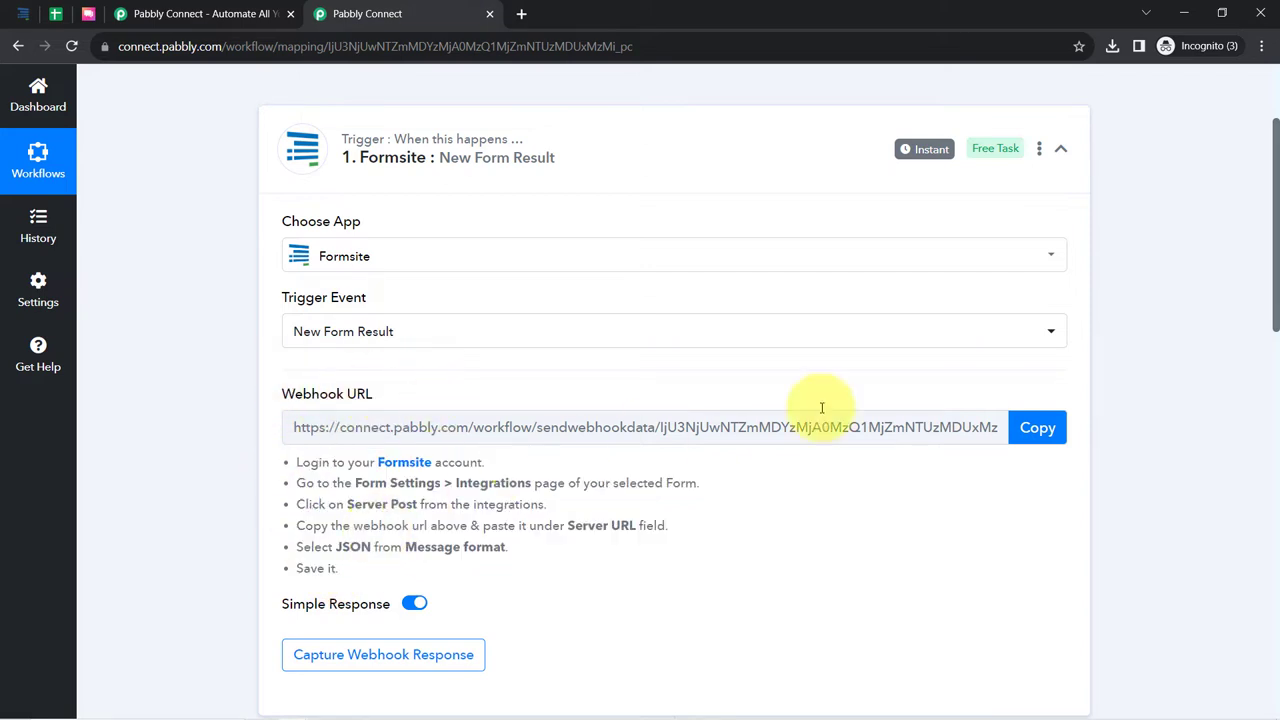
# - Copy the Pabbly webhook URL and open the Lead Form's Integrations settings in Formsite
pyautogui.click(1041, 430)
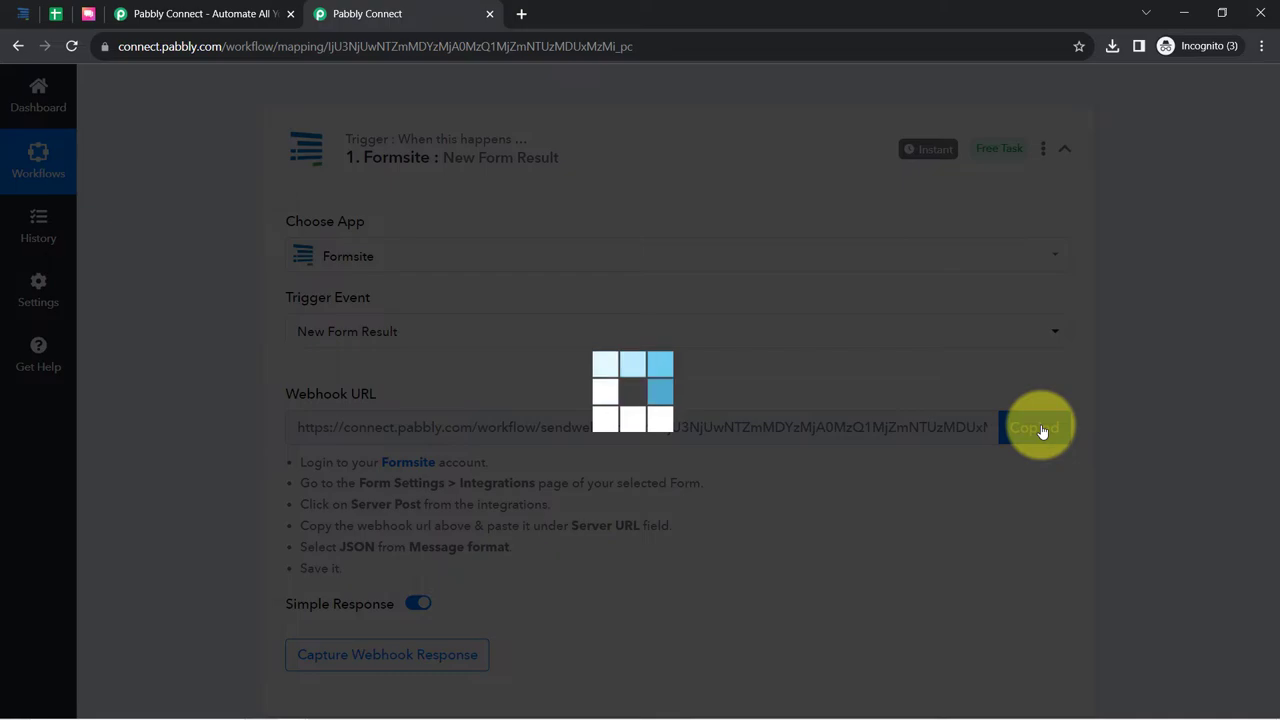
pyautogui.click(17, 8)
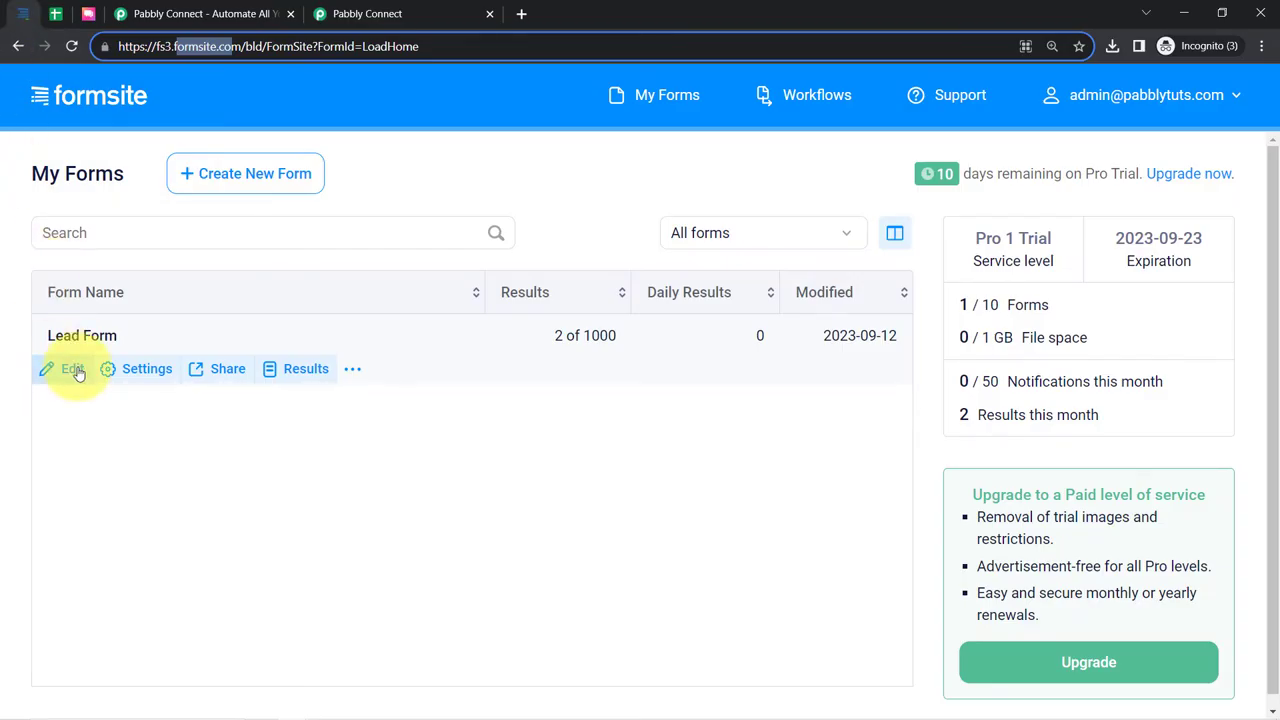
pyautogui.click(133, 374)
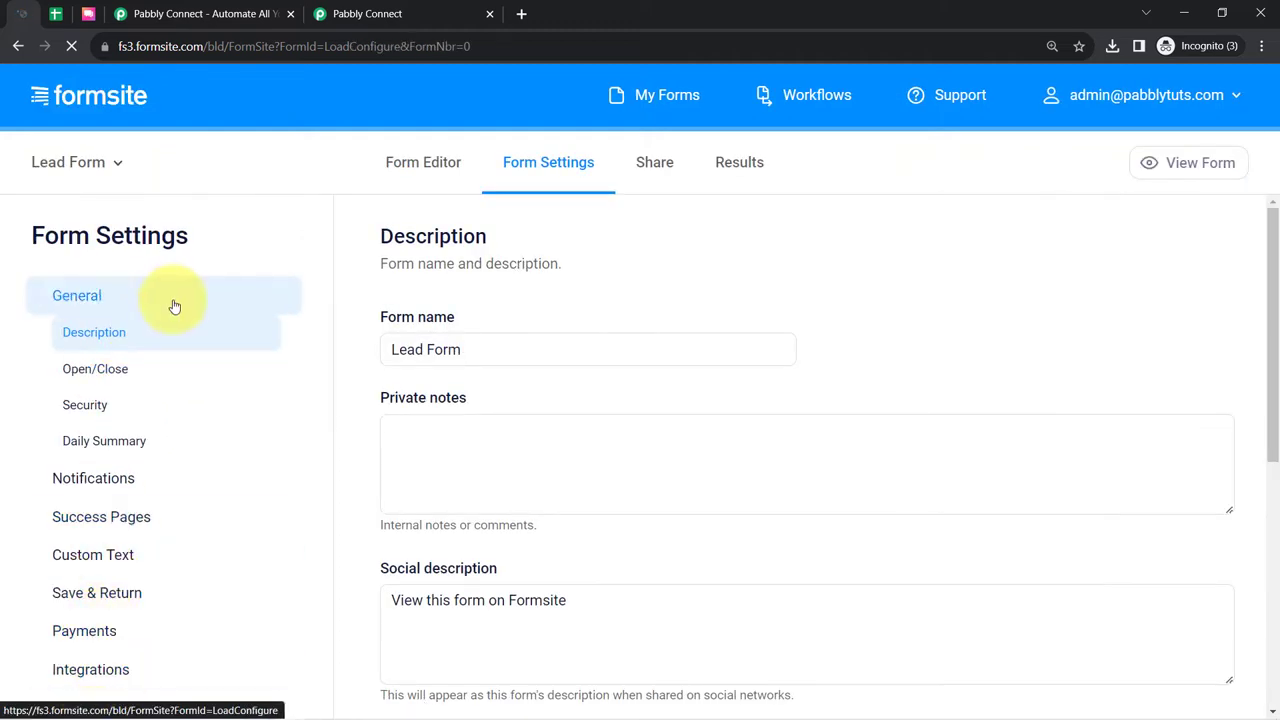
pyautogui.click(90, 670)
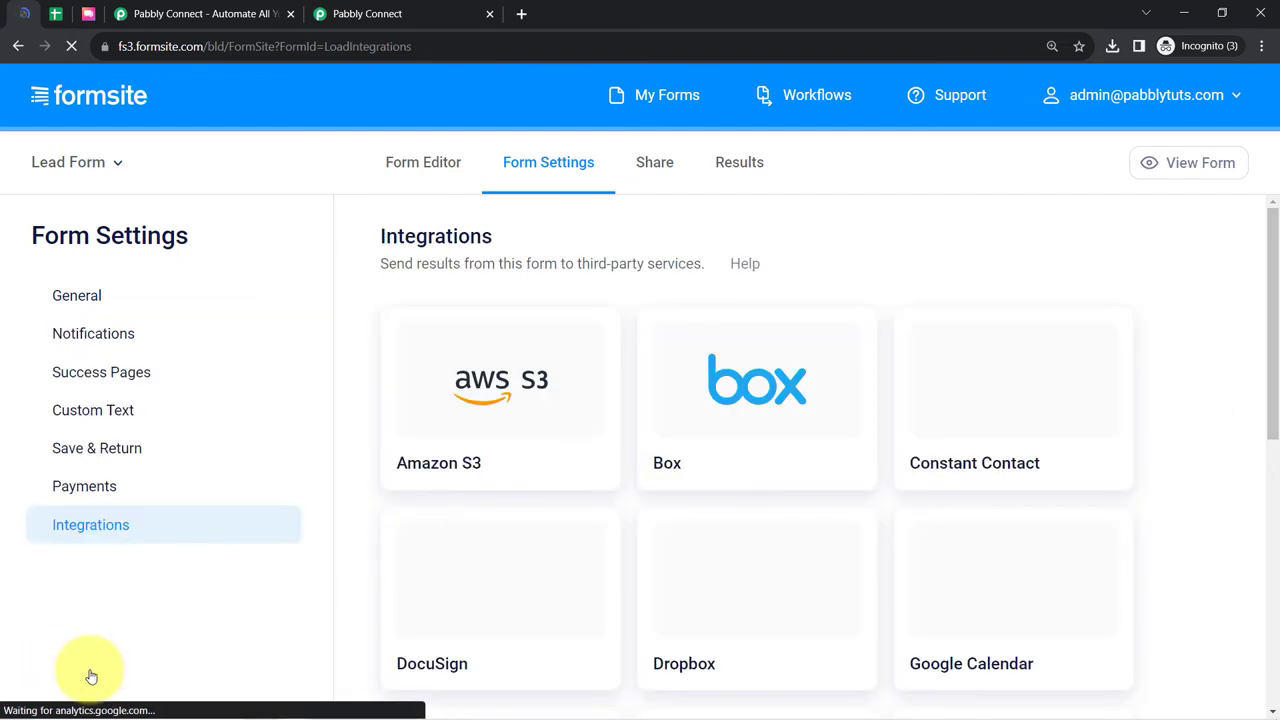
# - Locate the enabled Server Post integration by searching the page for 'serve'
pyautogui.click(335, 13)
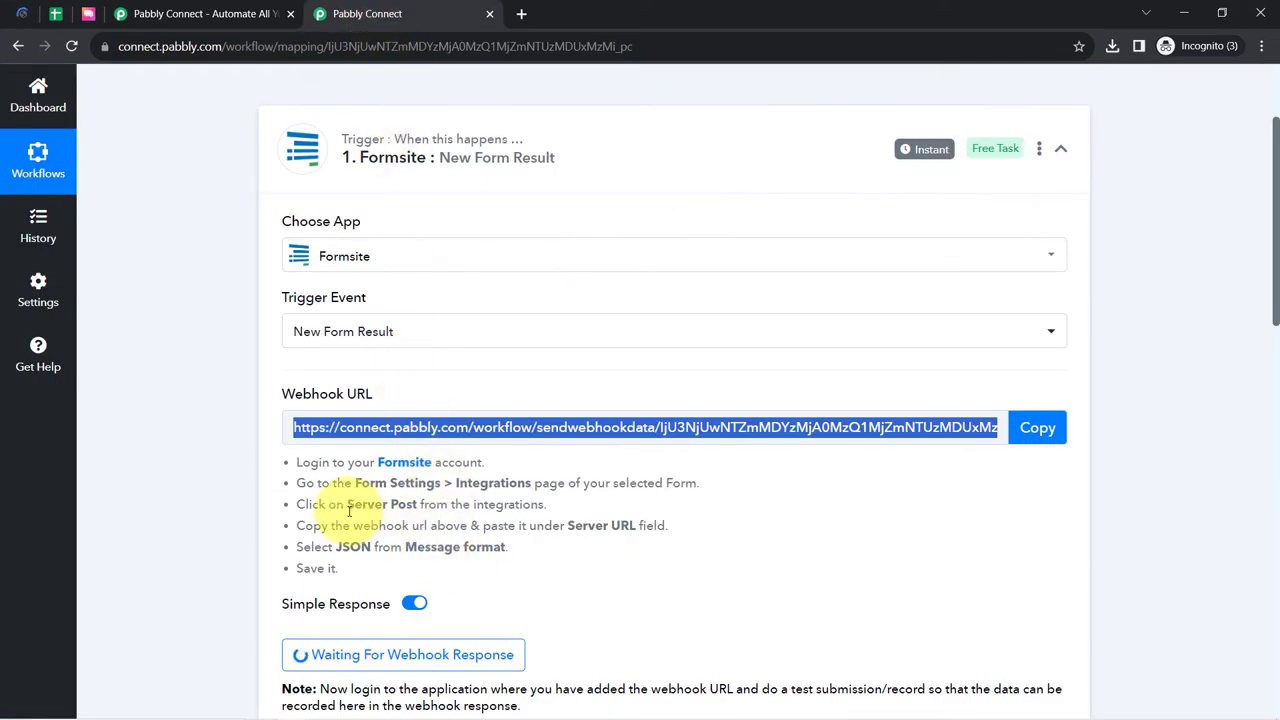
pyautogui.click(22, 13)
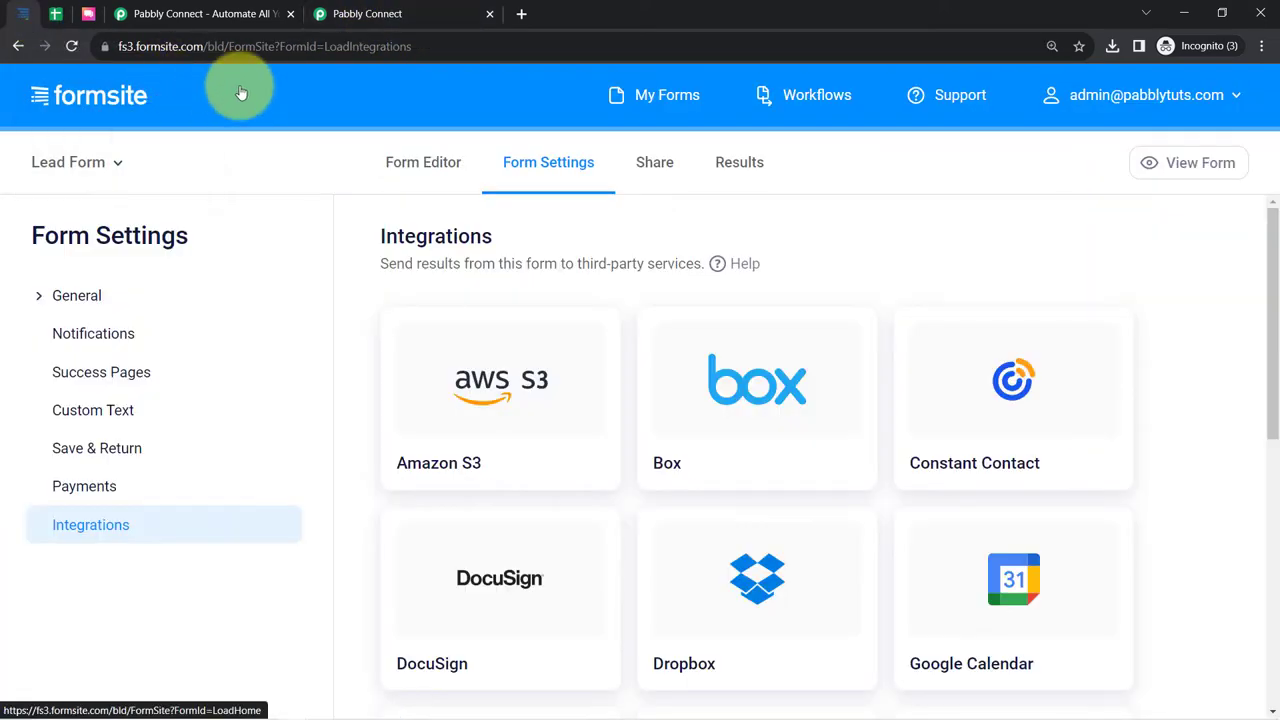
pyautogui.hotkey('ctrl', 'f')
pyautogui.write('server')
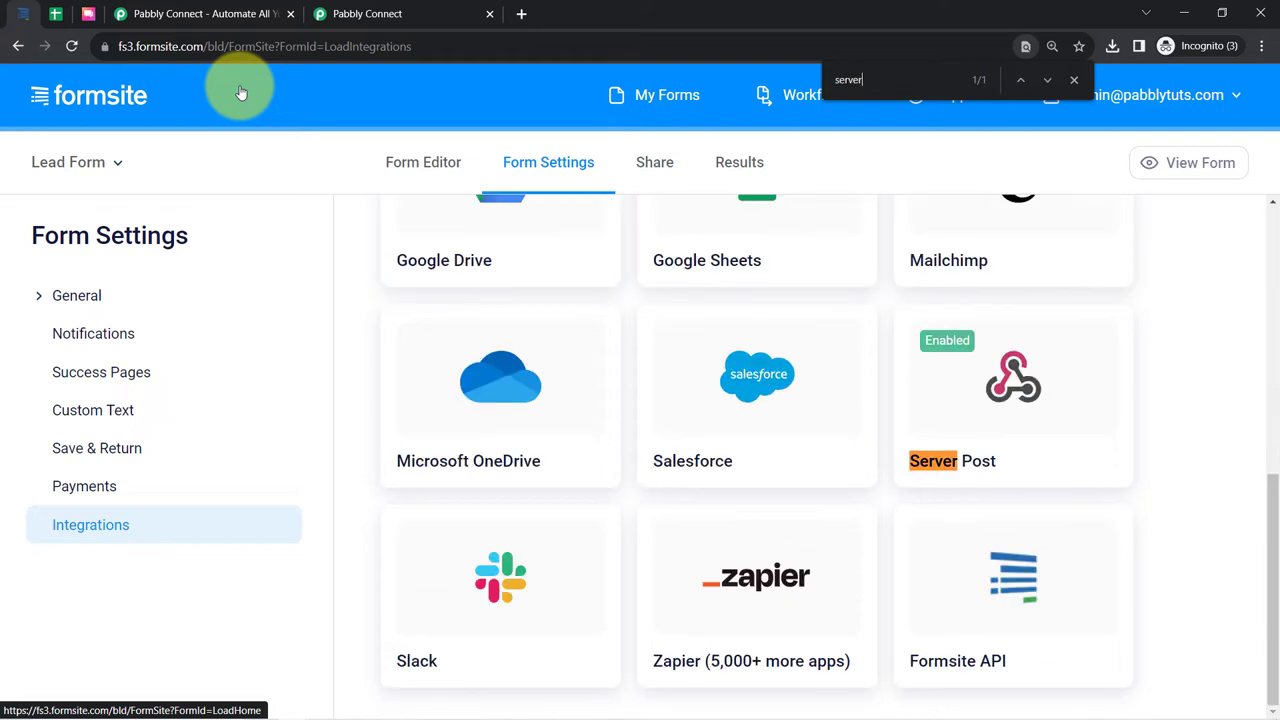
pyautogui.moveTo(943, 366)
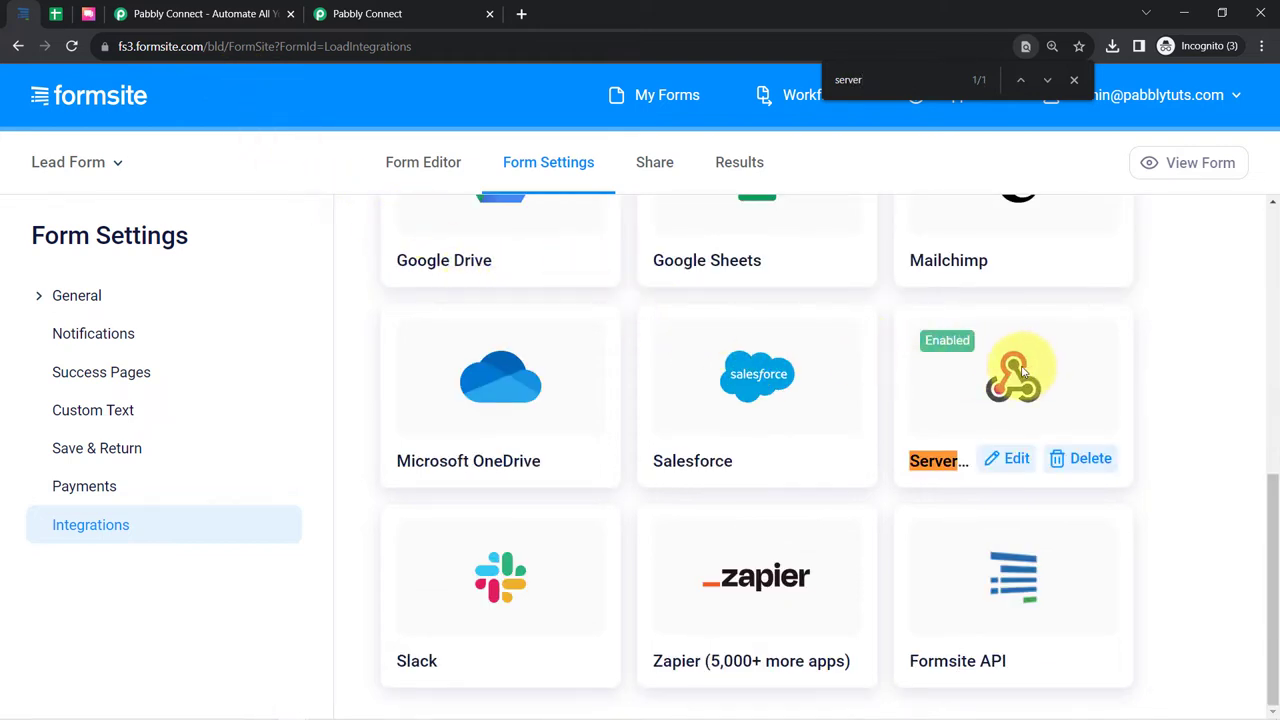
# - Replace the Server Post server URL with the Pabbly webhook URL and save it with JSON format
pyautogui.click(1010, 470)
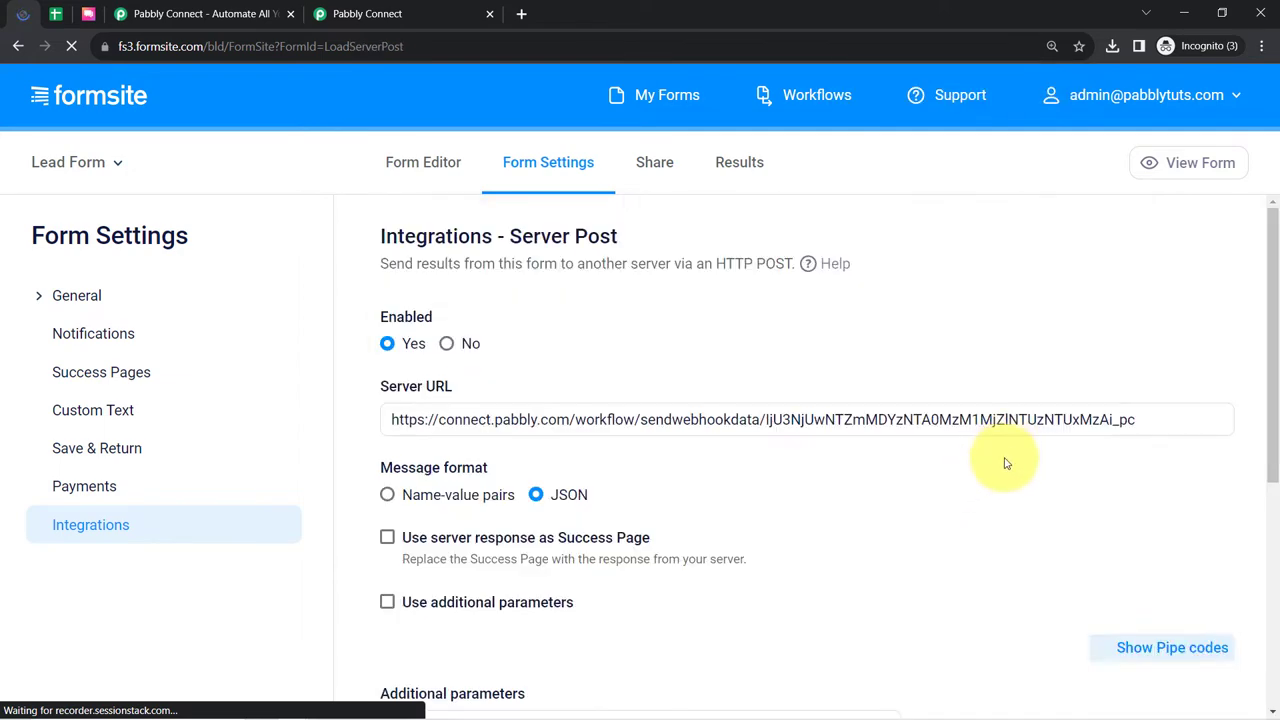
pyautogui.click(430, 14)
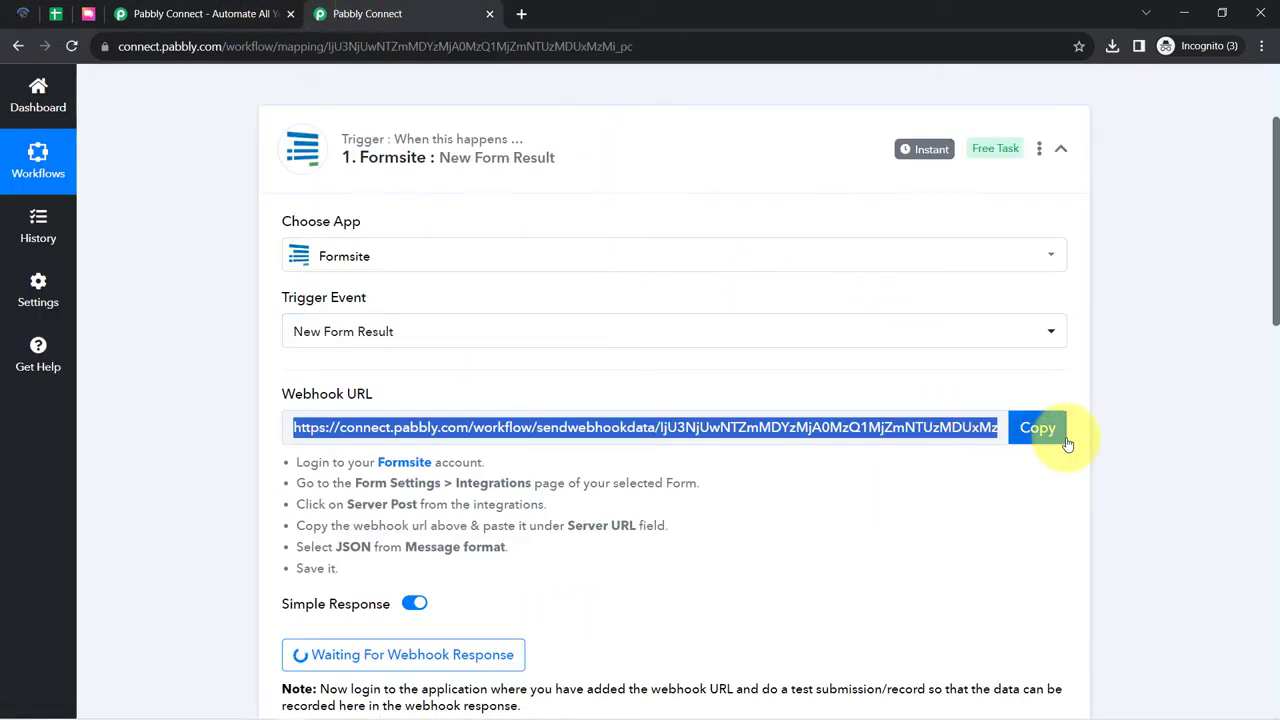
pyautogui.click(1040, 430)
pyautogui.click(12, 14)
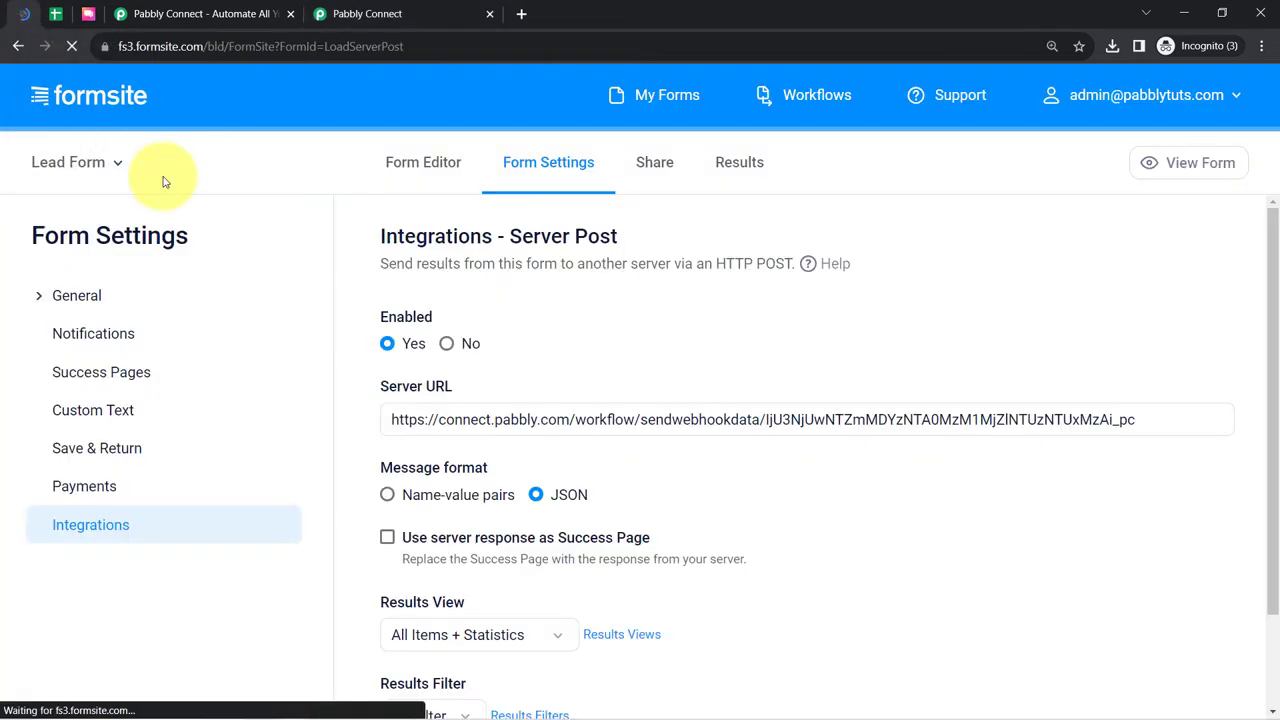
pyautogui.click(445, 419)
pyautogui.hotkey('ctrl', 'a')
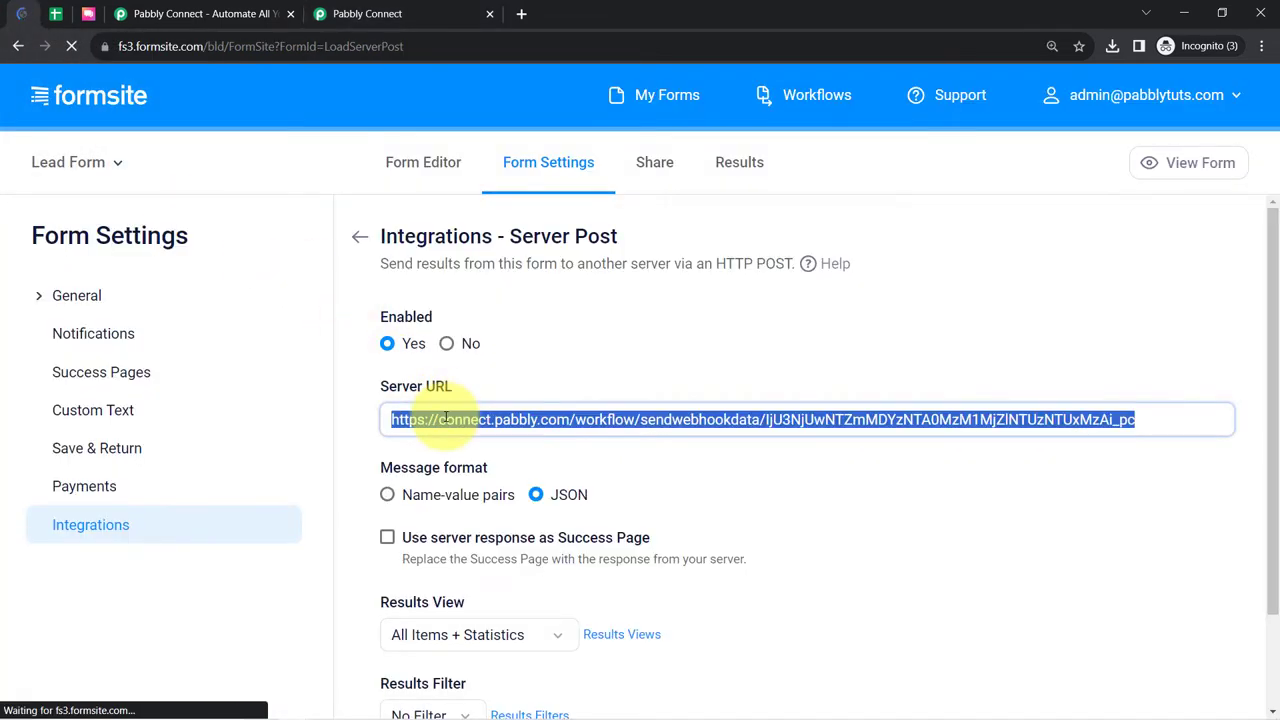
pyautogui.press('BackSpace')
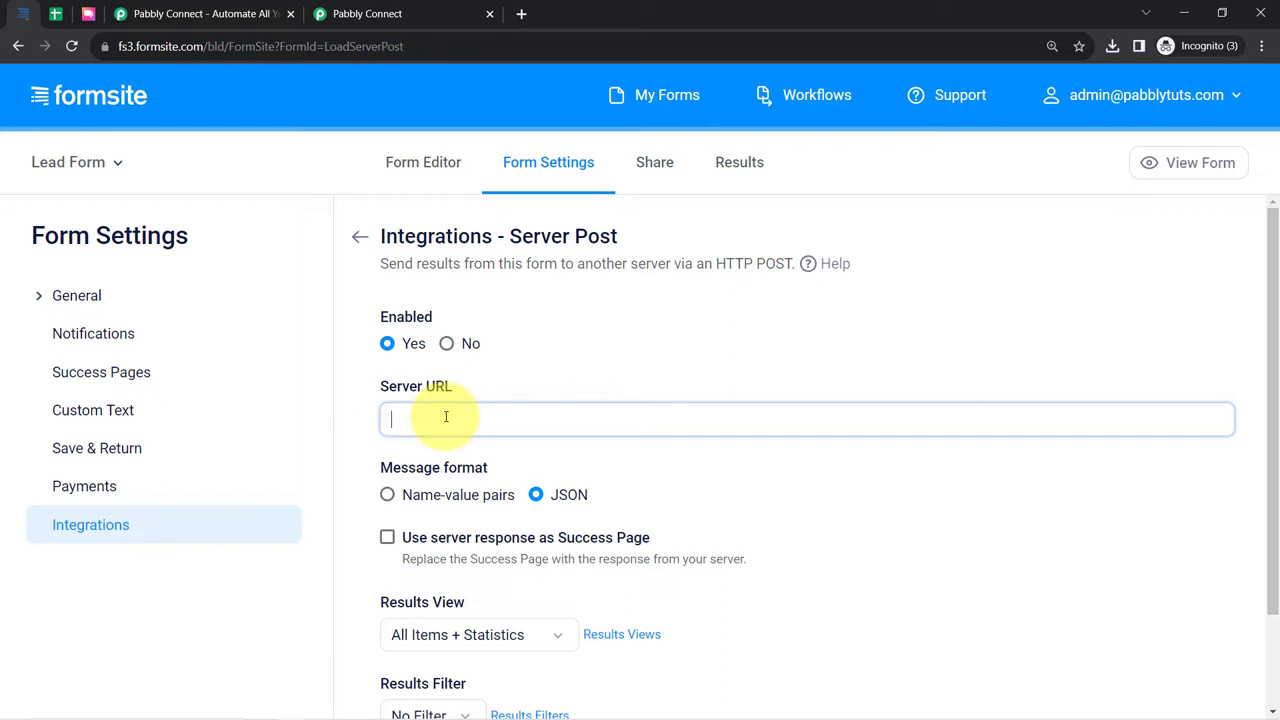
pyautogui.hotkey('ctrl', 'v')
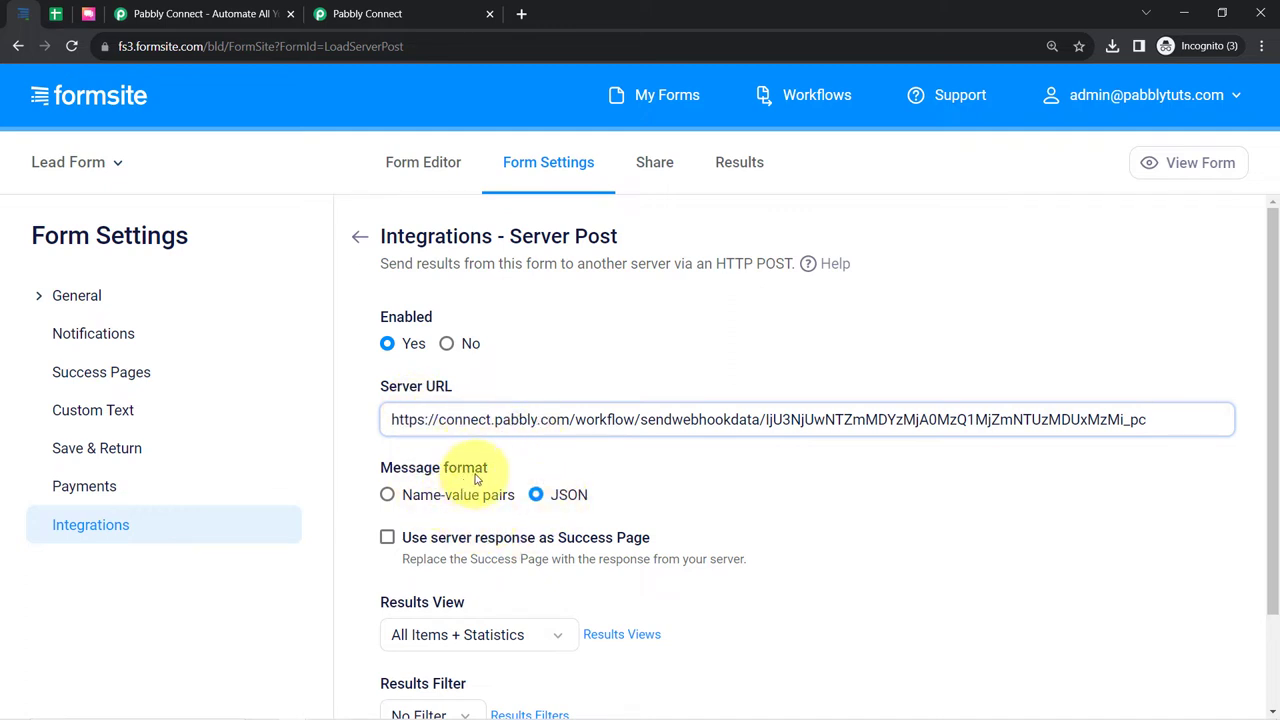
pyautogui.scroll(-2, 610, 510)
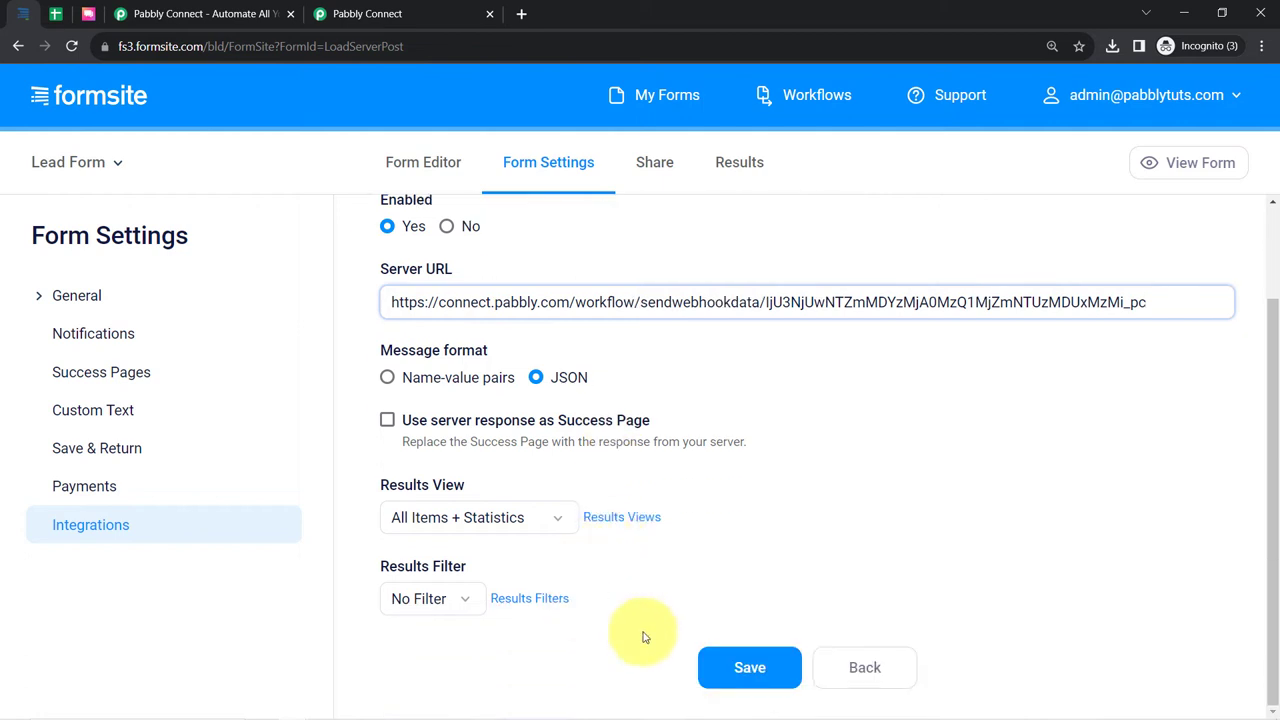
pyautogui.click(752, 665)
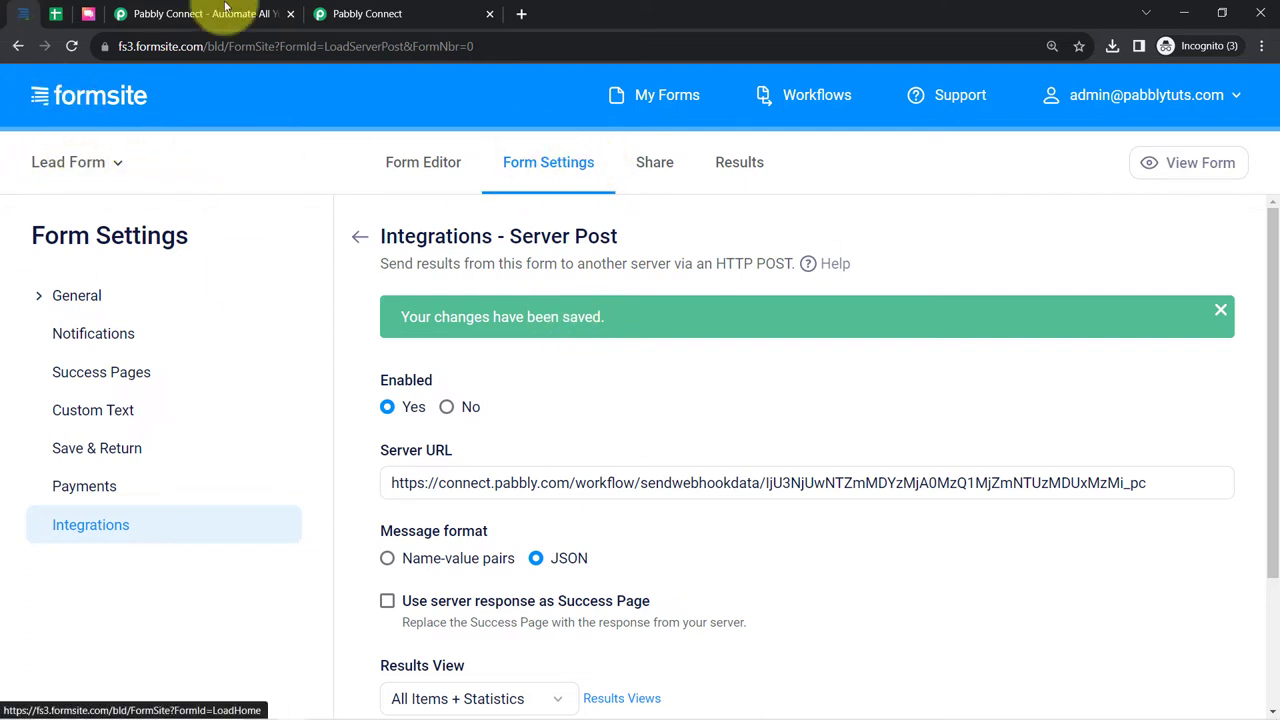
# - Highlight the test-submission note in the waiting Pabbly trigger, then return to Formsite's Server Post settings
pyautogui.click(325, 10)
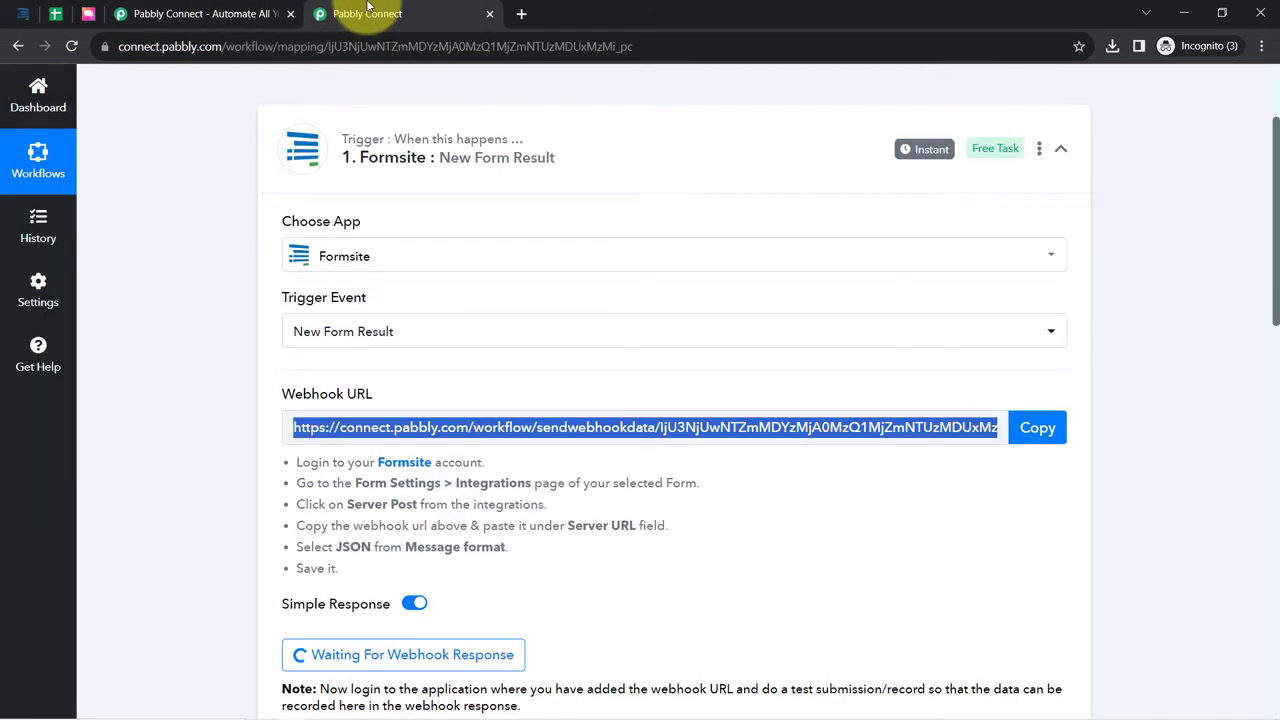
pyautogui.click(290, 13)
pyautogui.scroll(-2, 419, 505)
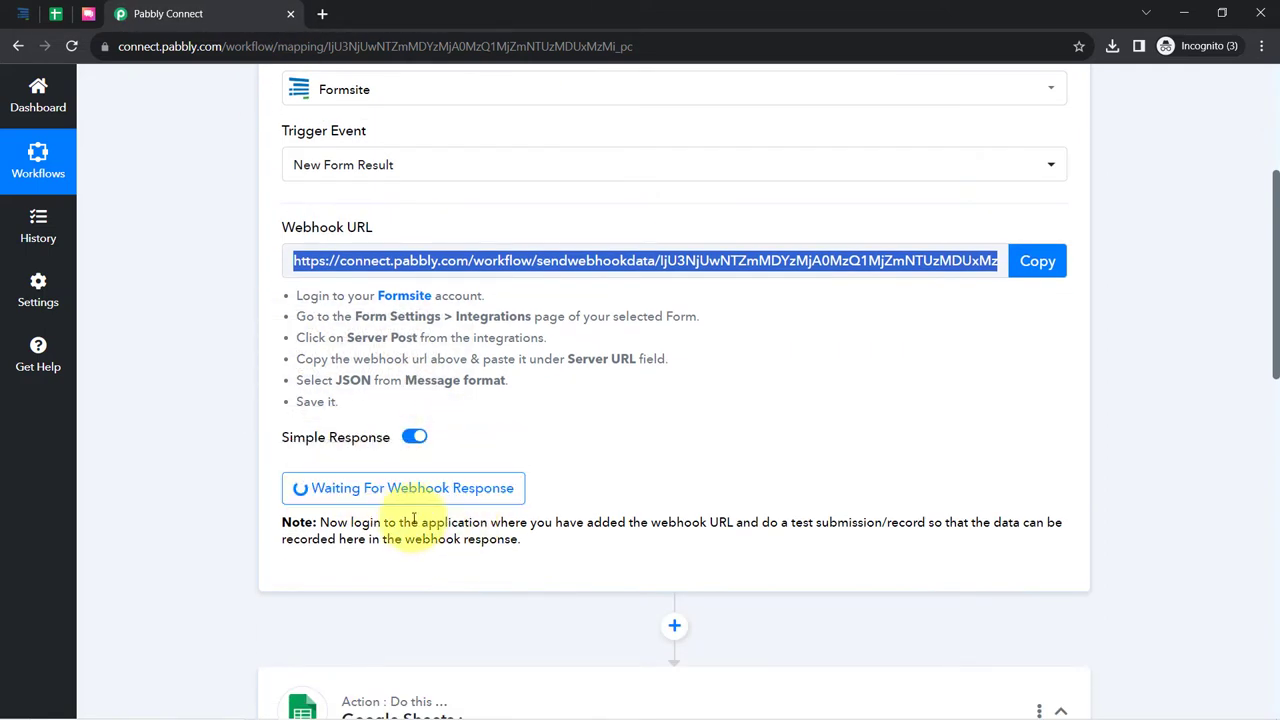
pyautogui.moveTo(337, 522); pyautogui.dragTo(502, 554)
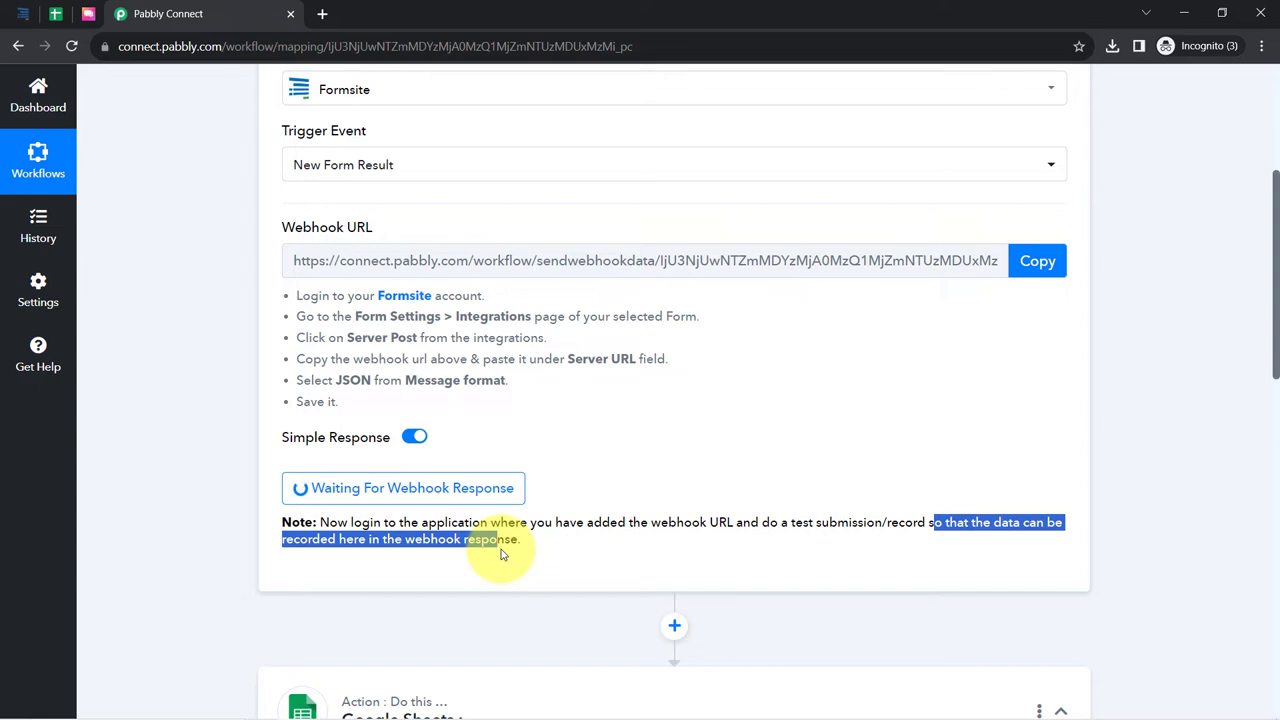
pyautogui.moveTo(750, 522); pyautogui.dragTo(912, 521)
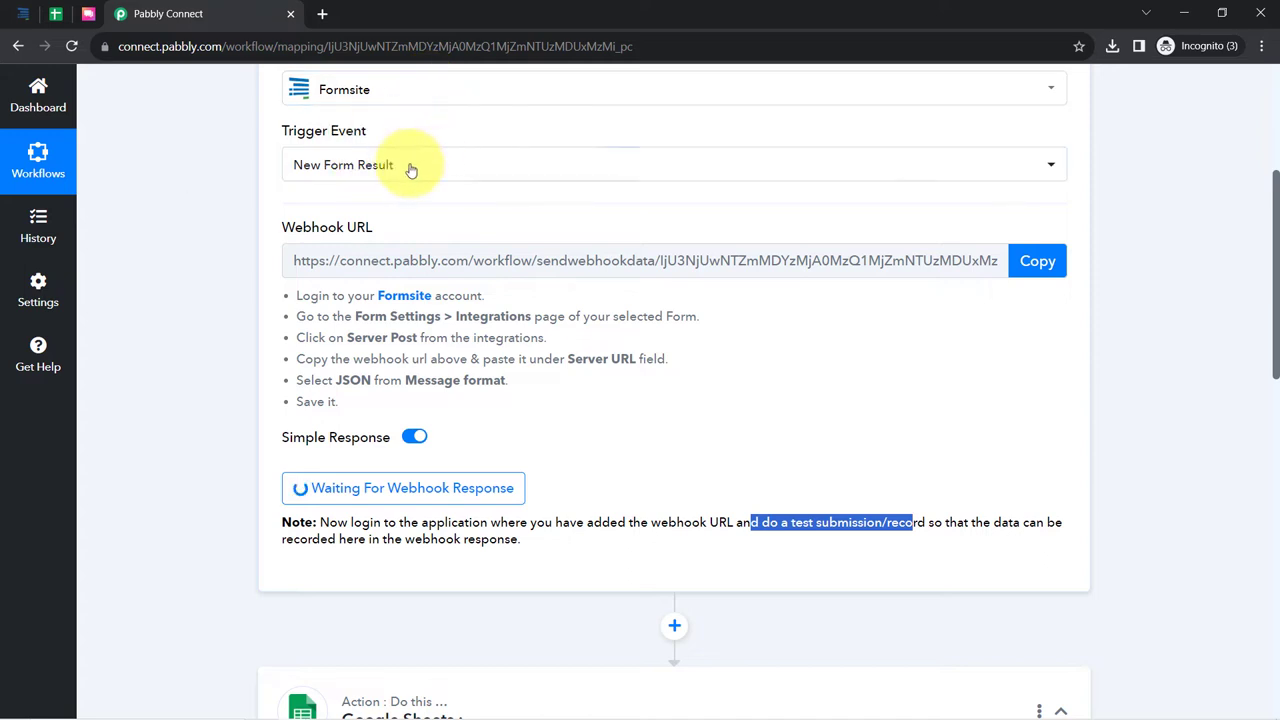
pyautogui.click(24, 13)
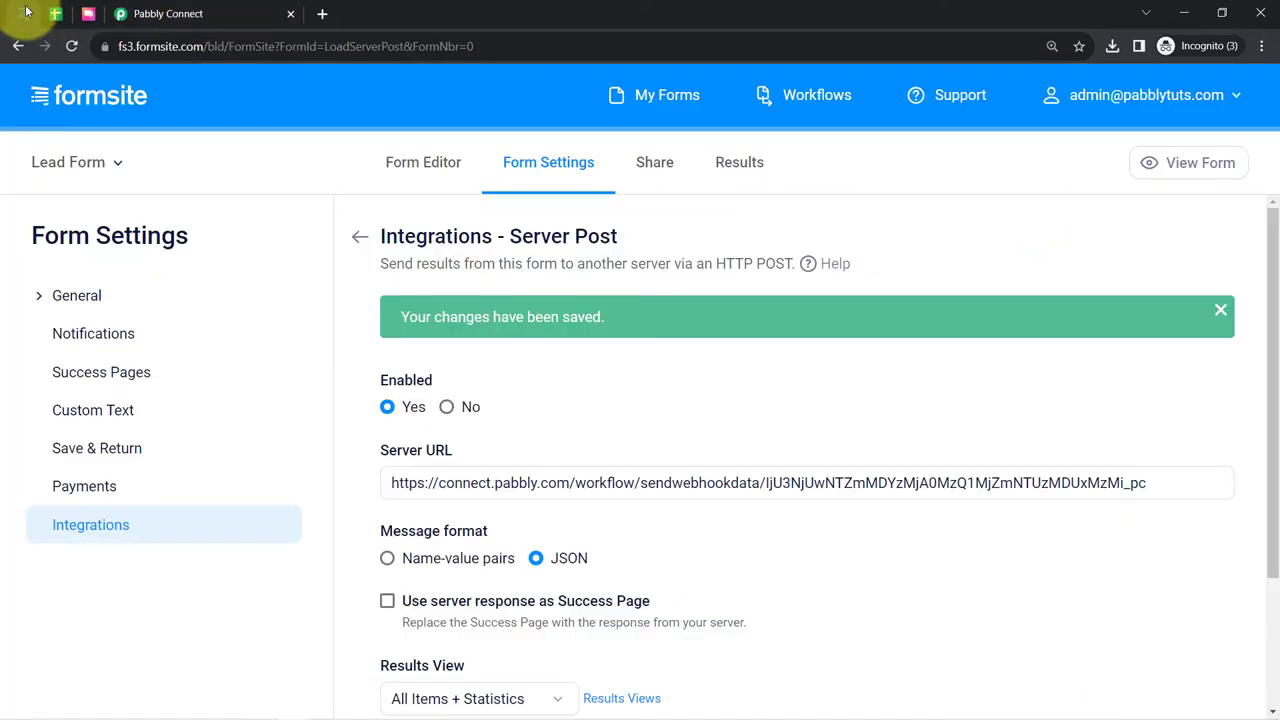
# - Submit a test entry on the live Contact Form with first name, last name, email and mobile number
pyautogui.click(1198, 165)
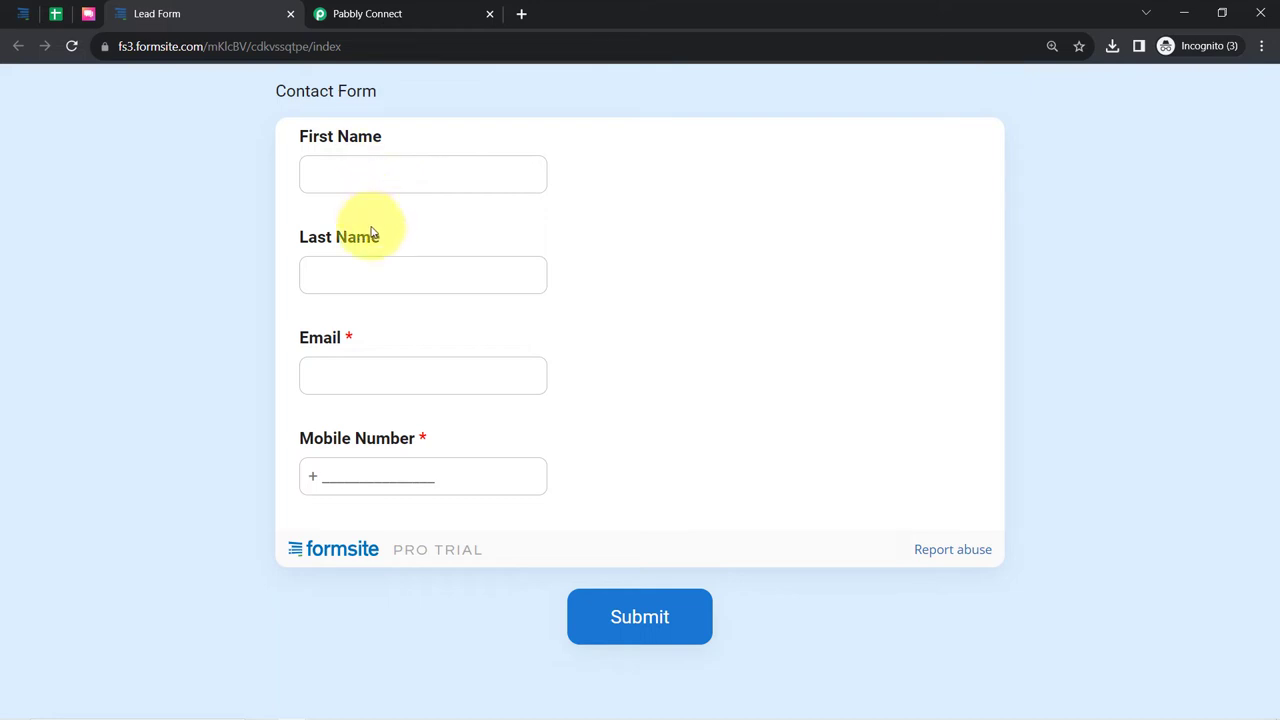
pyautogui.click(332, 179)
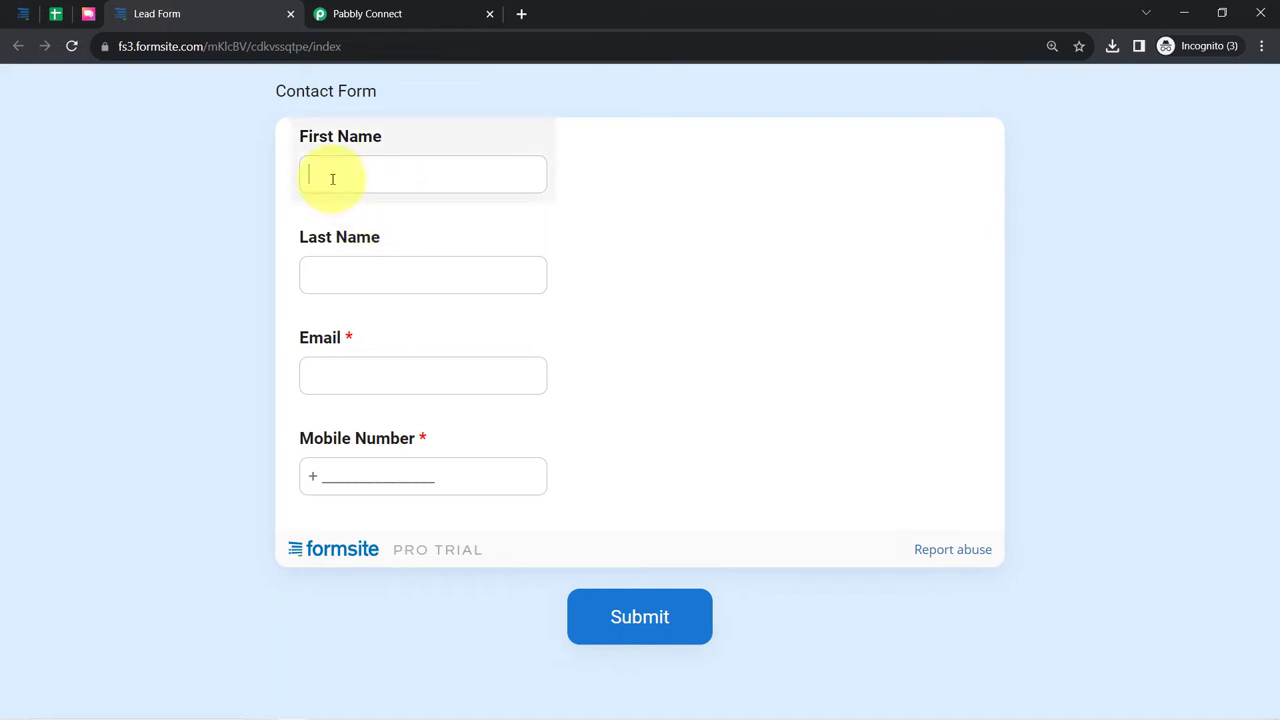
pyautogui.press('Tab')
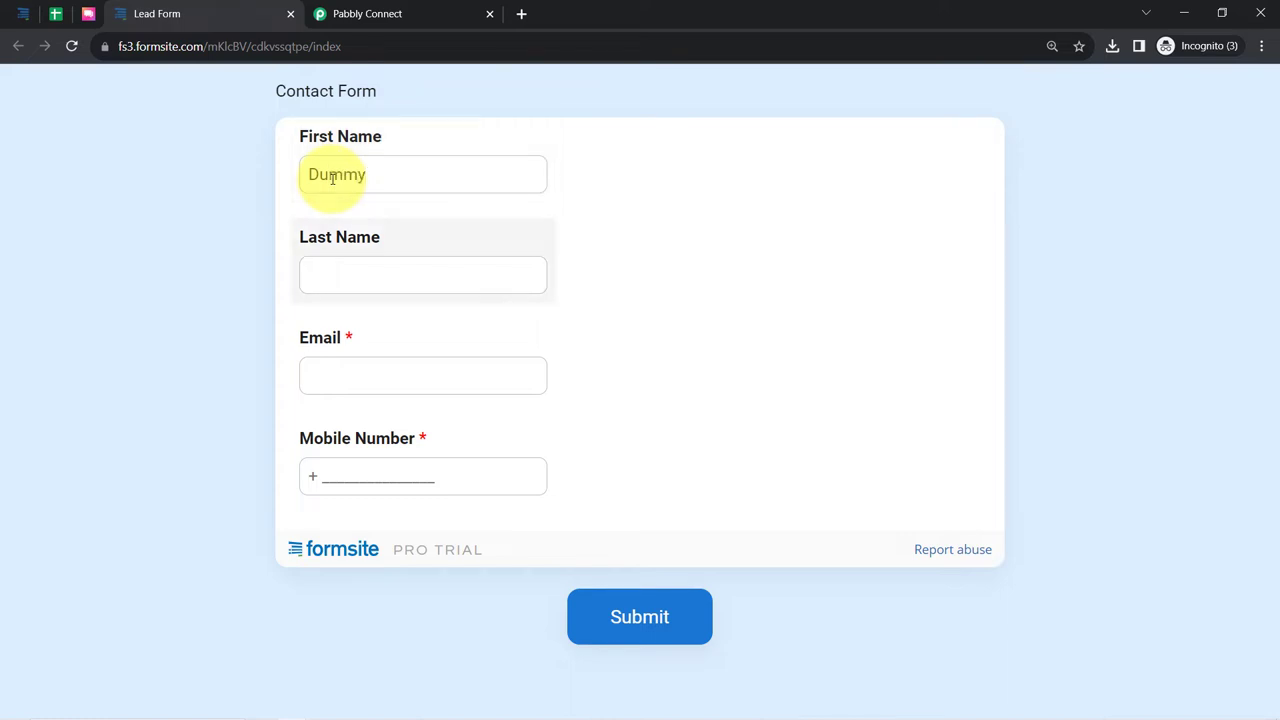
pyautogui.press('Tab')
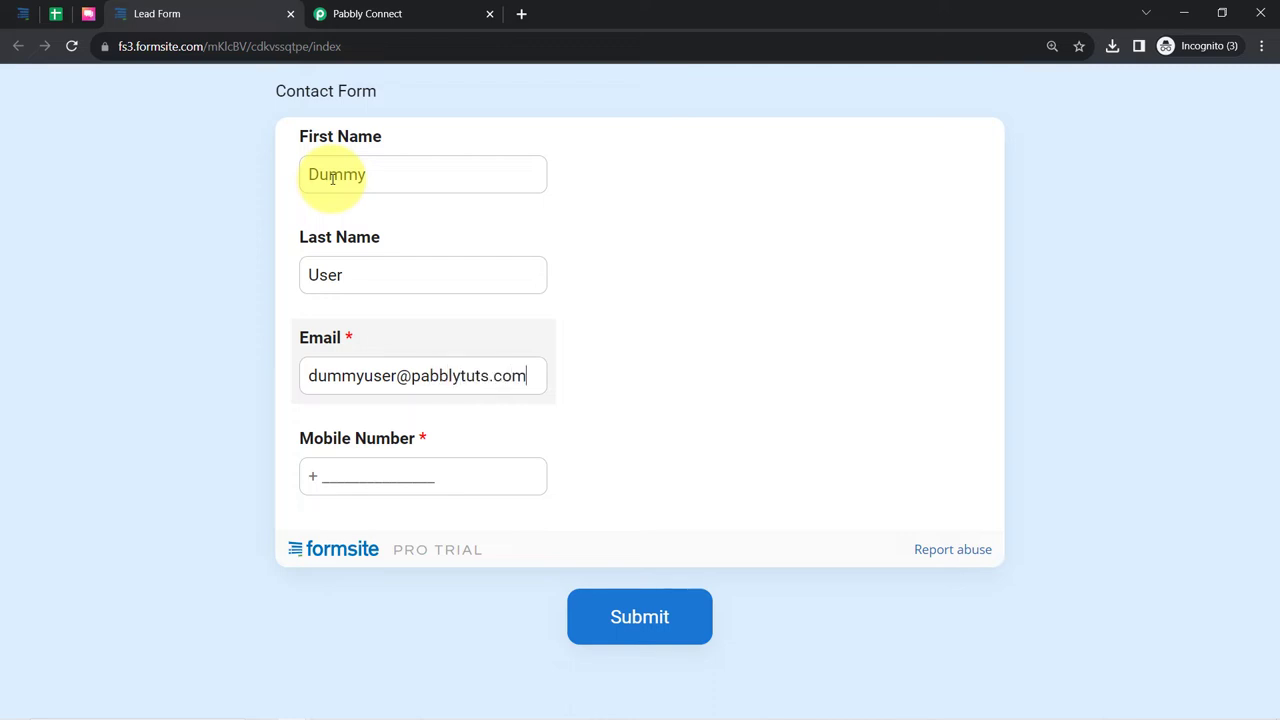
pyautogui.press('Tab')
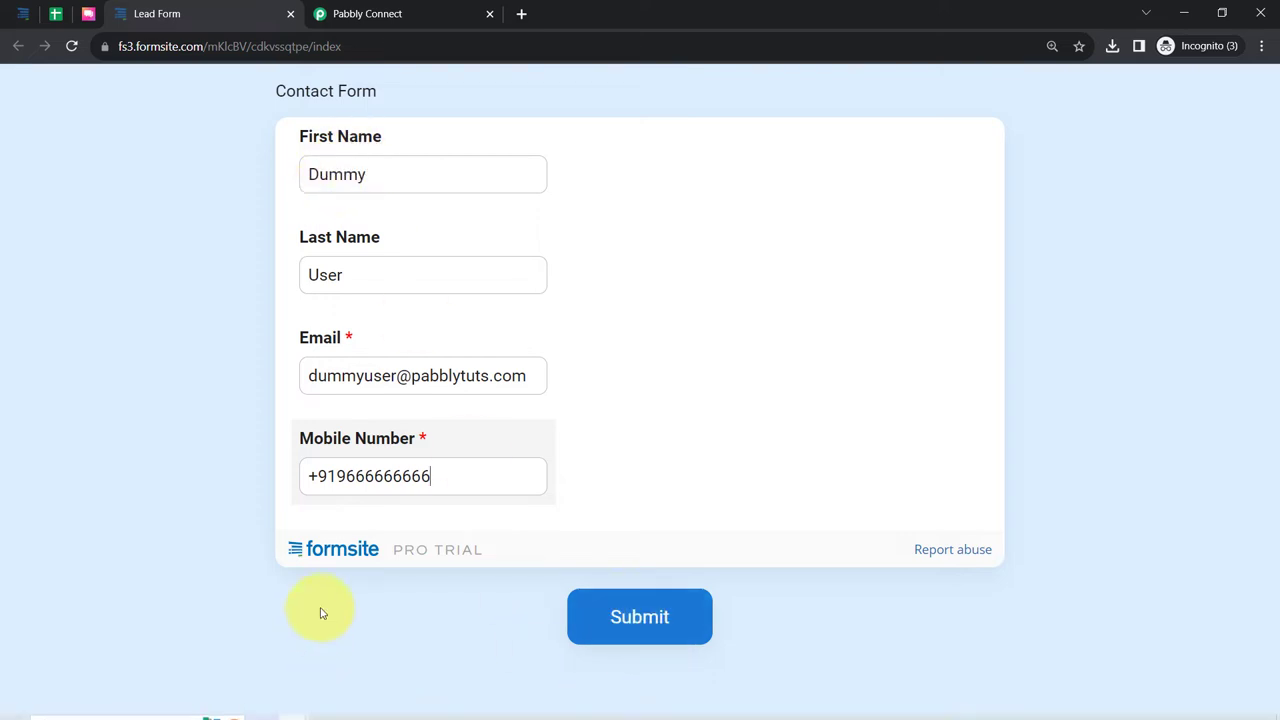
pyautogui.click(617, 610)
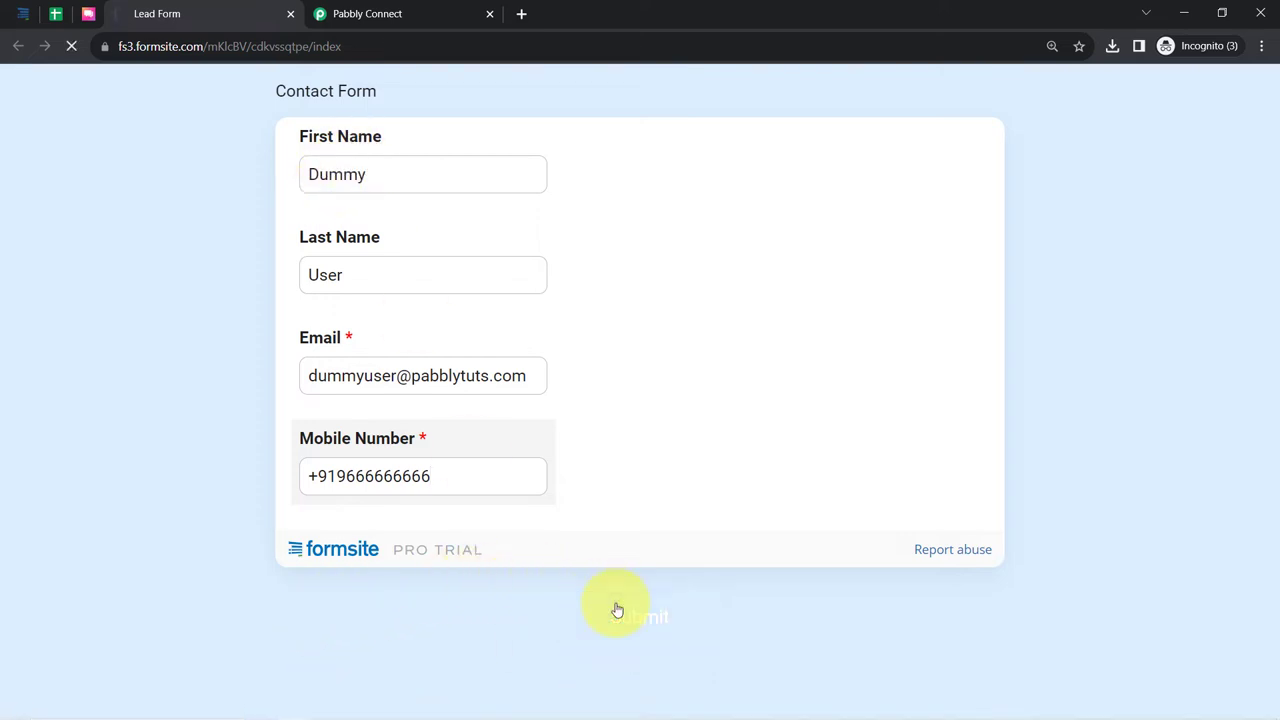
# - Review the Formsite trigger's captured response: Dummy, User, device Desktop, browser Chrome and the submission Id
pyautogui.click(378, 10)
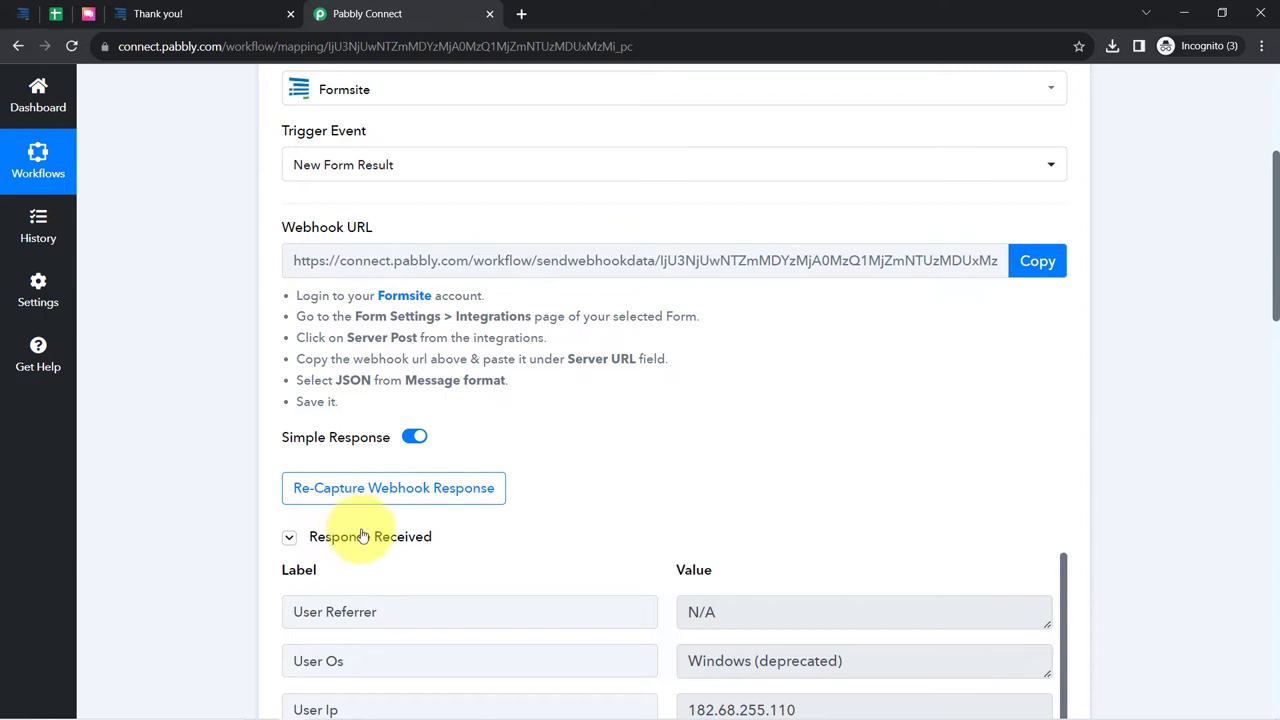
pyautogui.click(369, 540)
pyautogui.click(371, 542)
pyautogui.scroll(-2, 212, 428)
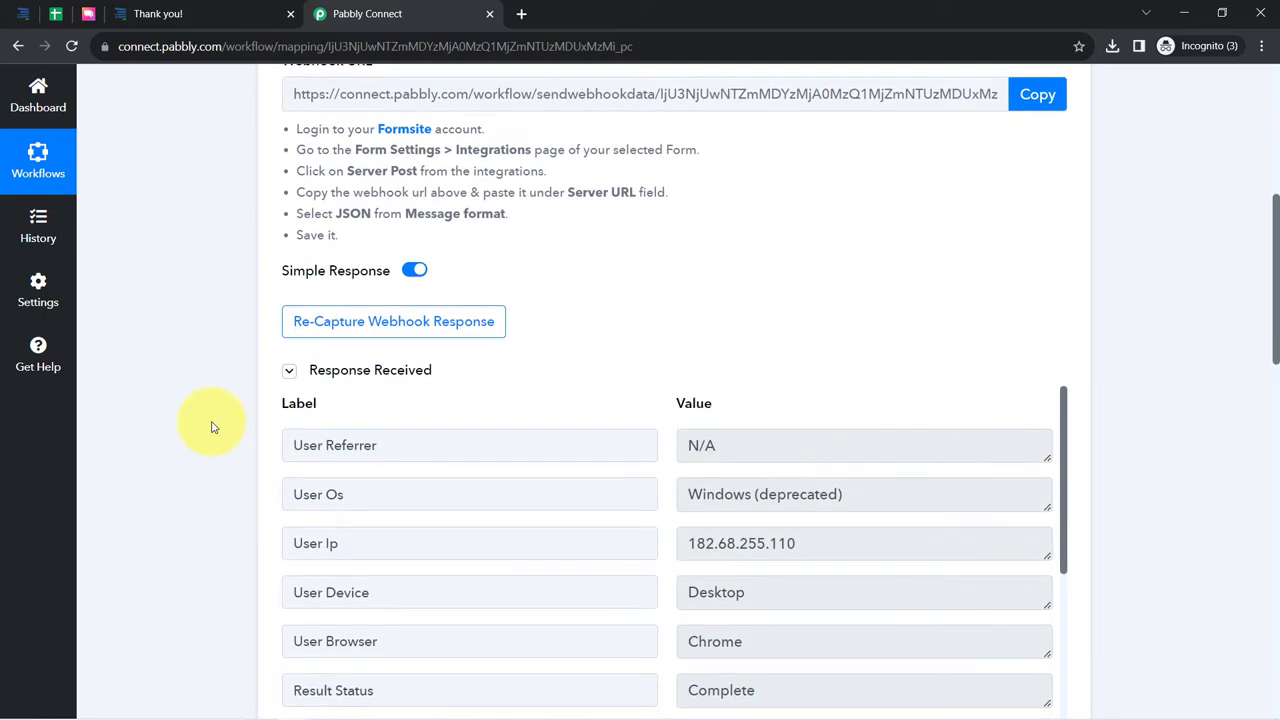
pyautogui.scroll(-3, 240, 397)
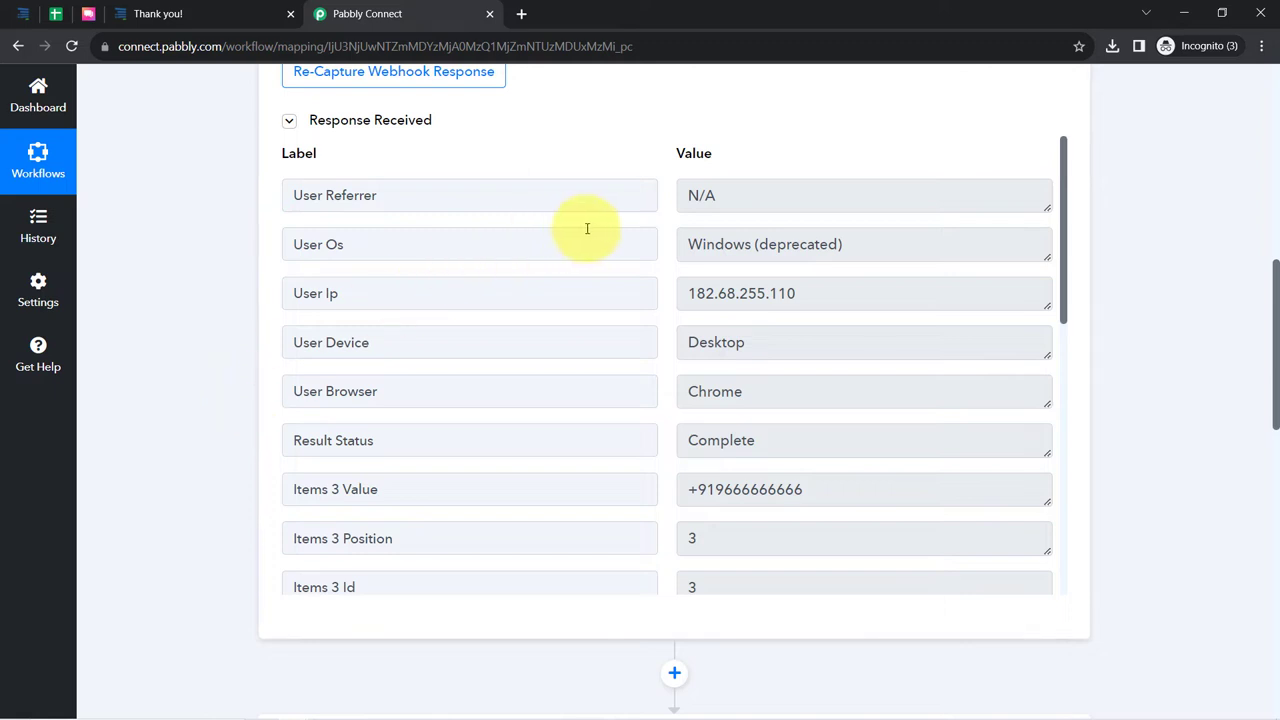
pyautogui.moveTo(746, 342); pyautogui.dragTo(686, 342)
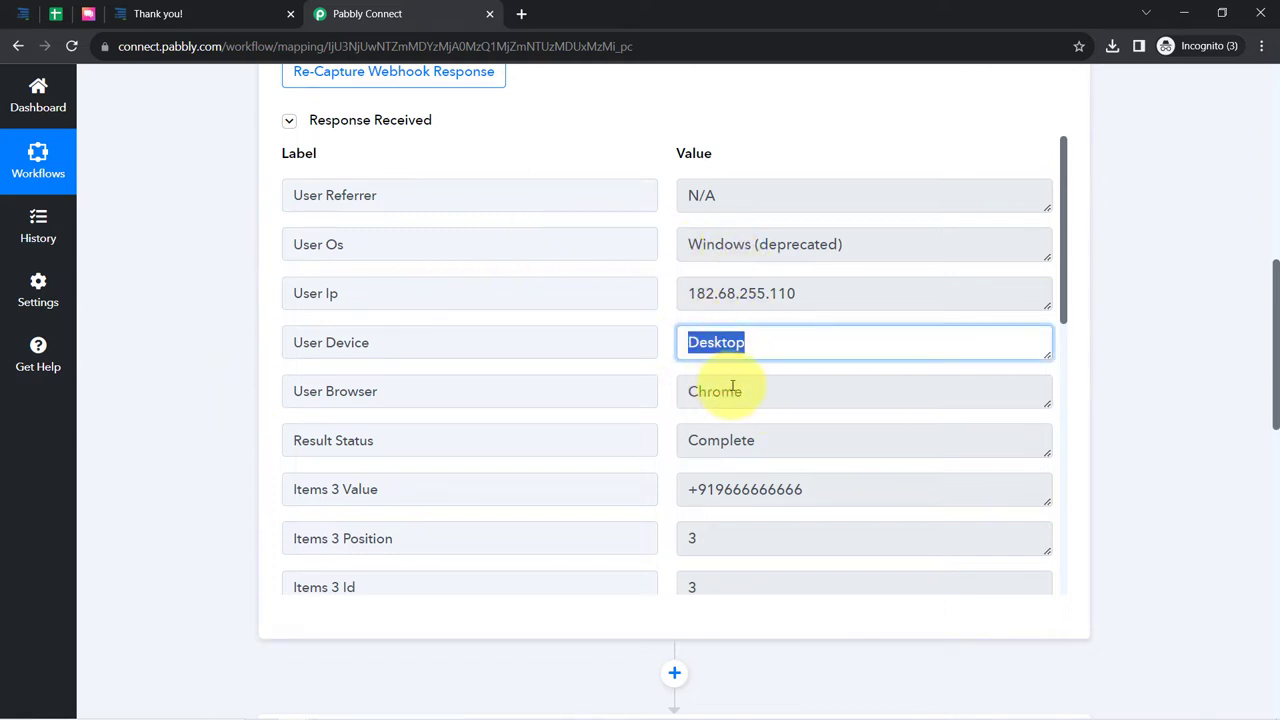
pyautogui.moveTo(722, 392); pyautogui.dragTo(687, 392)
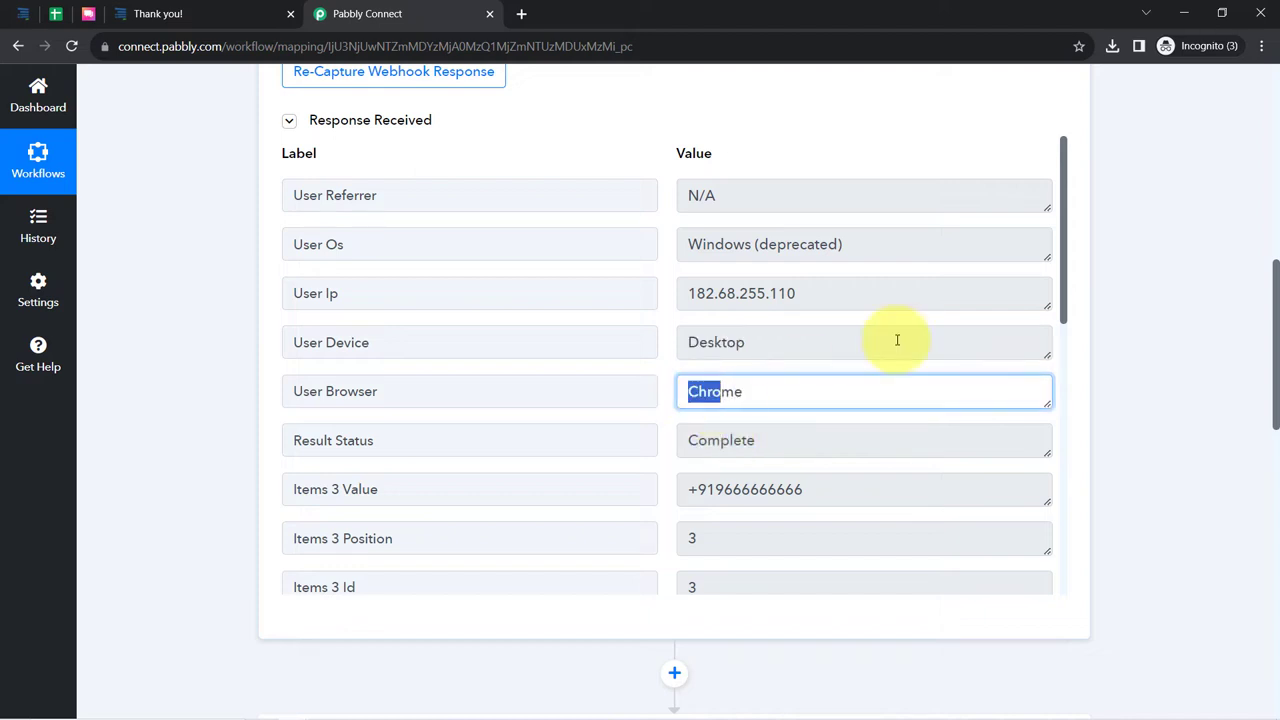
pyautogui.scroll(-1, 1065, 243)
pyautogui.moveTo(1065, 243); pyautogui.dragTo(1051, 463)
pyautogui.doubleClick(758, 428)
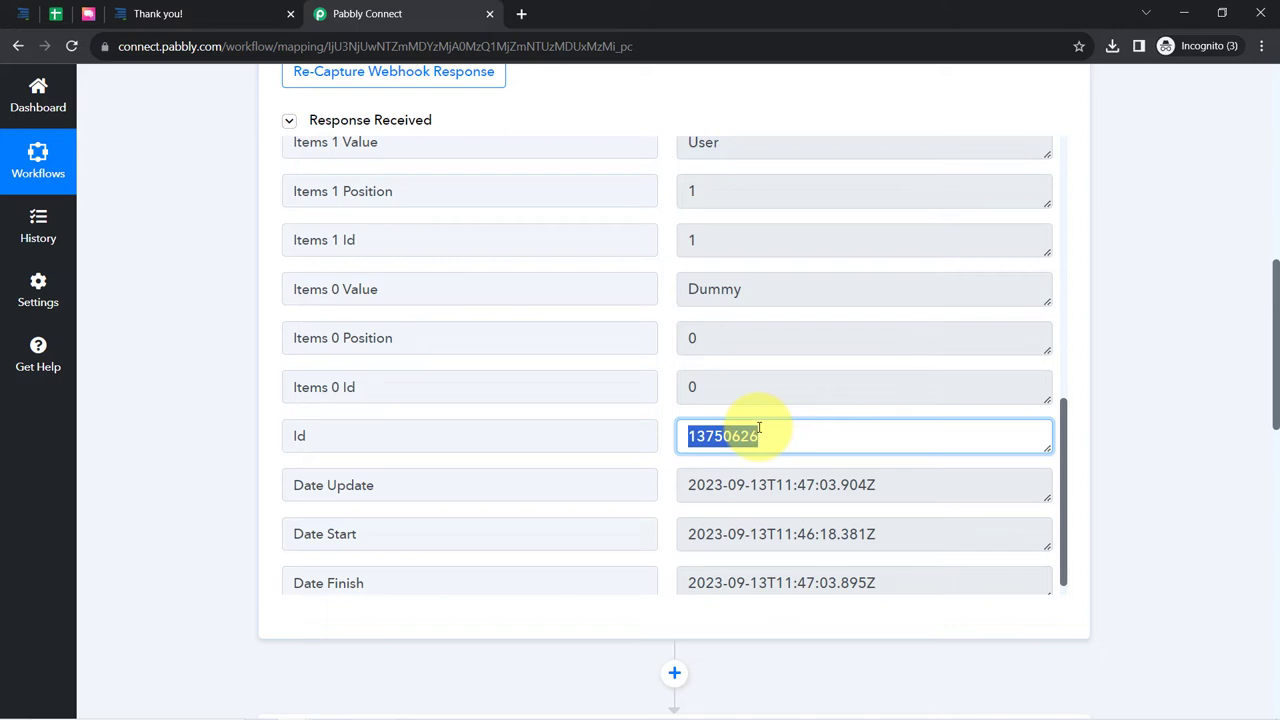
pyautogui.scroll(5, 760, 337)
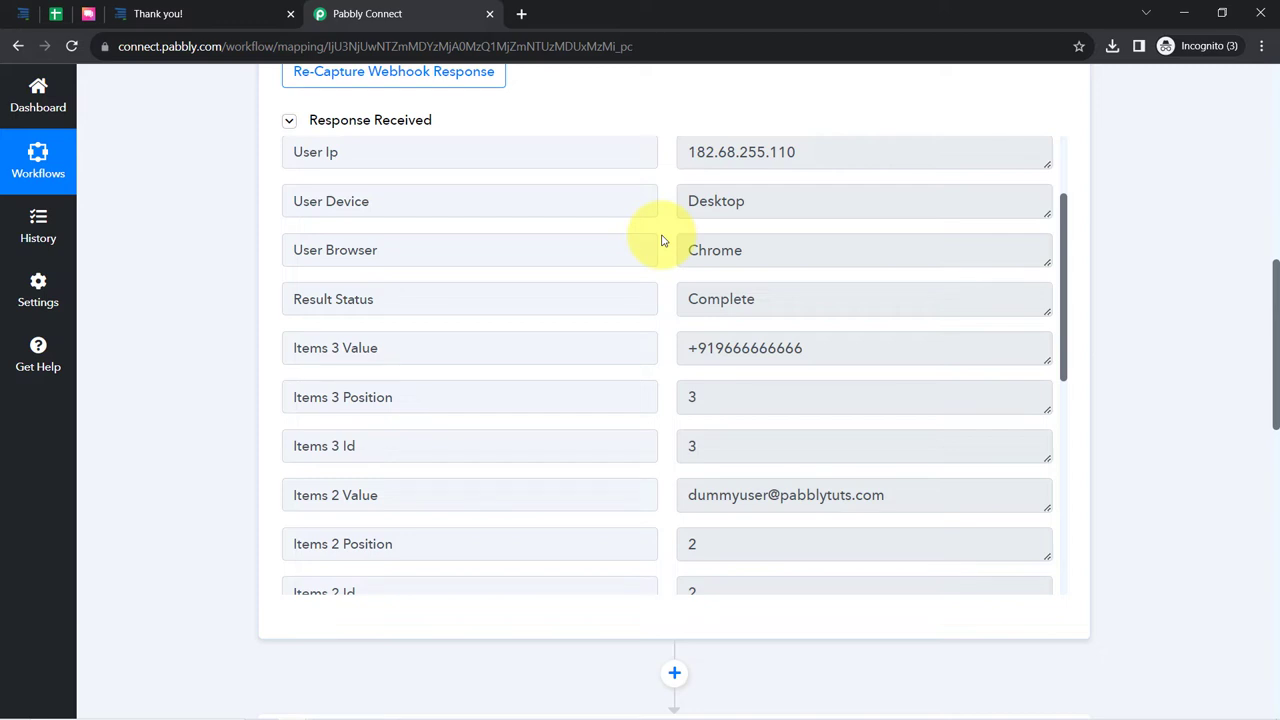
# - Check the Formsite integration settings, then fold away the Formsite trigger step in the workflow
pyautogui.click(24, 14)
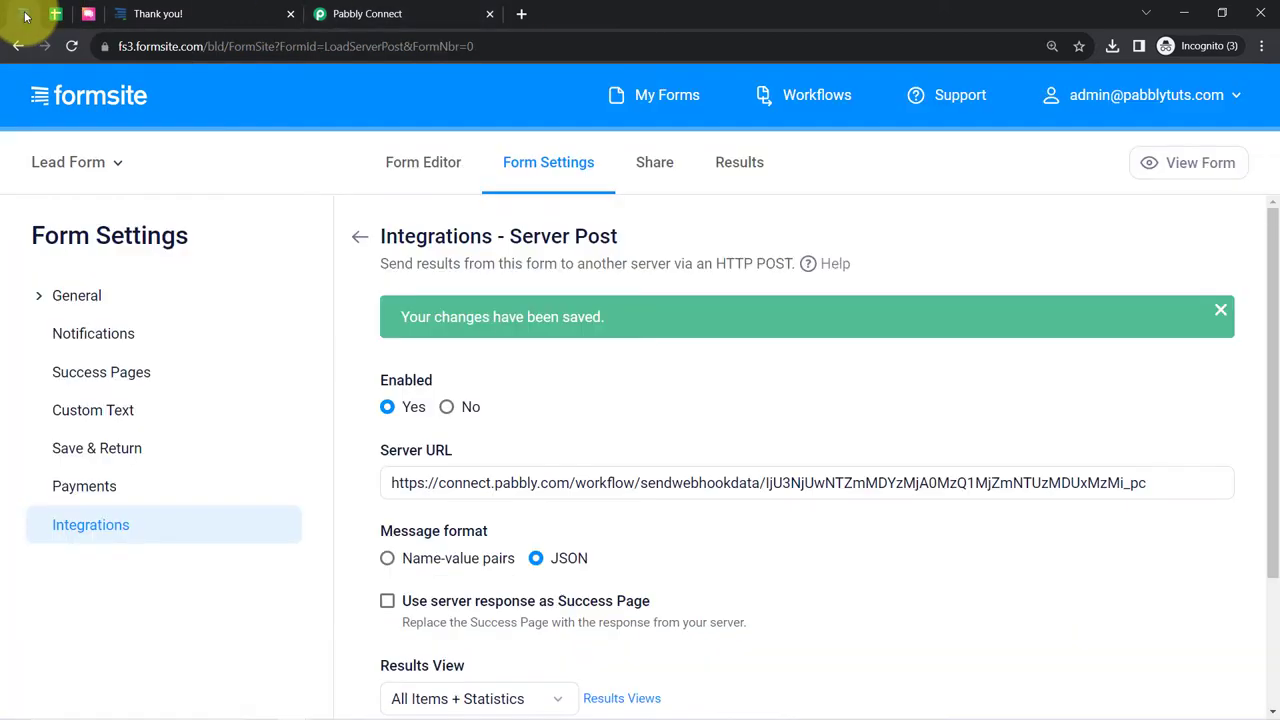
pyautogui.click(257, 16)
pyautogui.scroll(10, 168, 290)
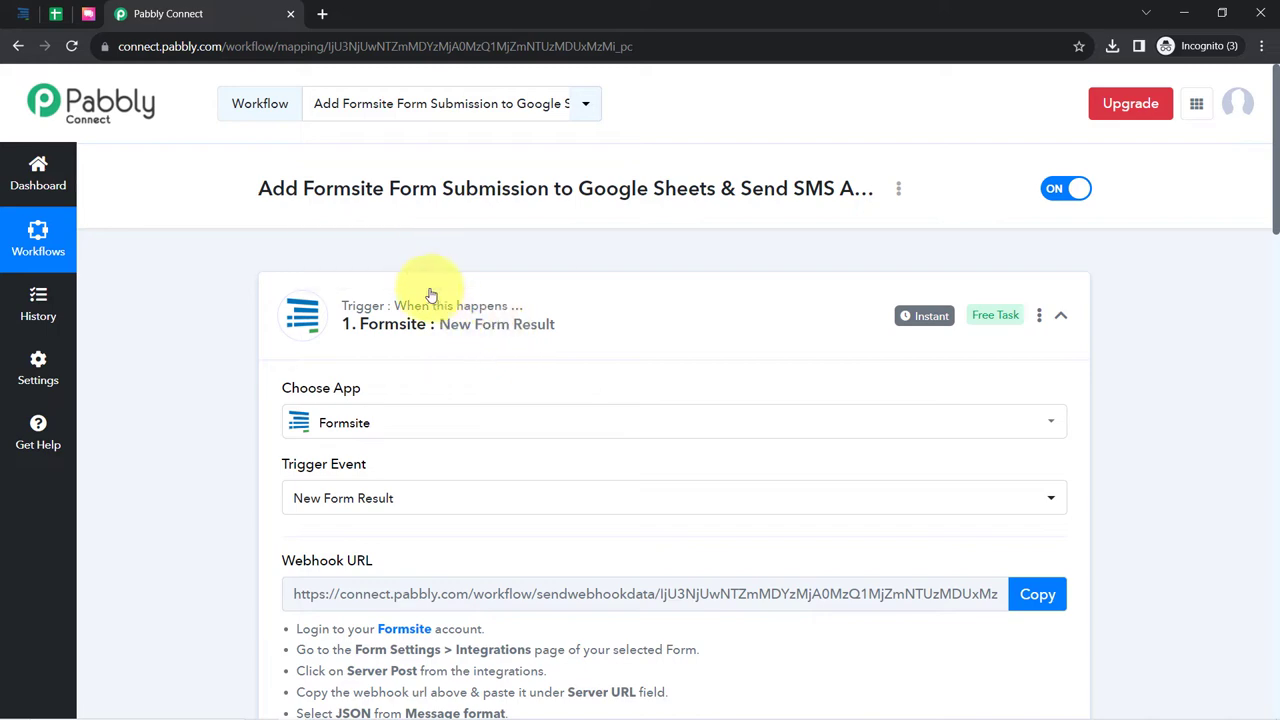
pyautogui.scroll(-3, 251, 514)
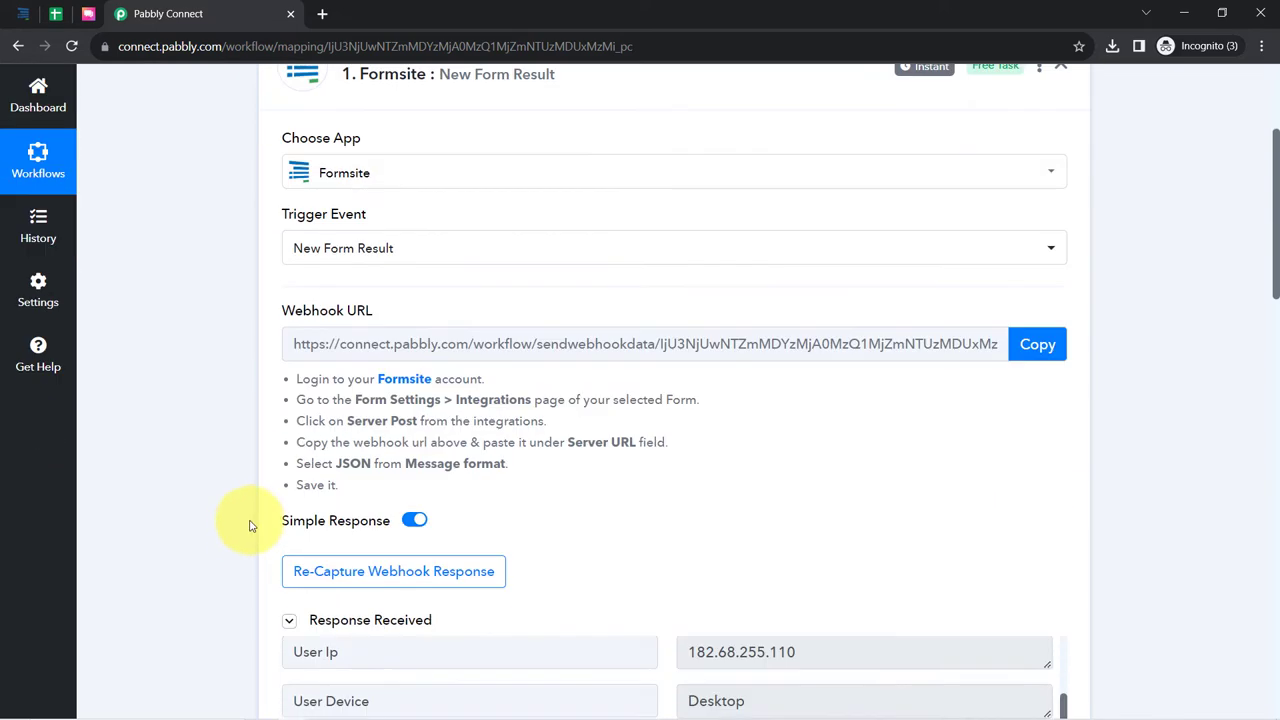
pyautogui.scroll(3, 565, 518)
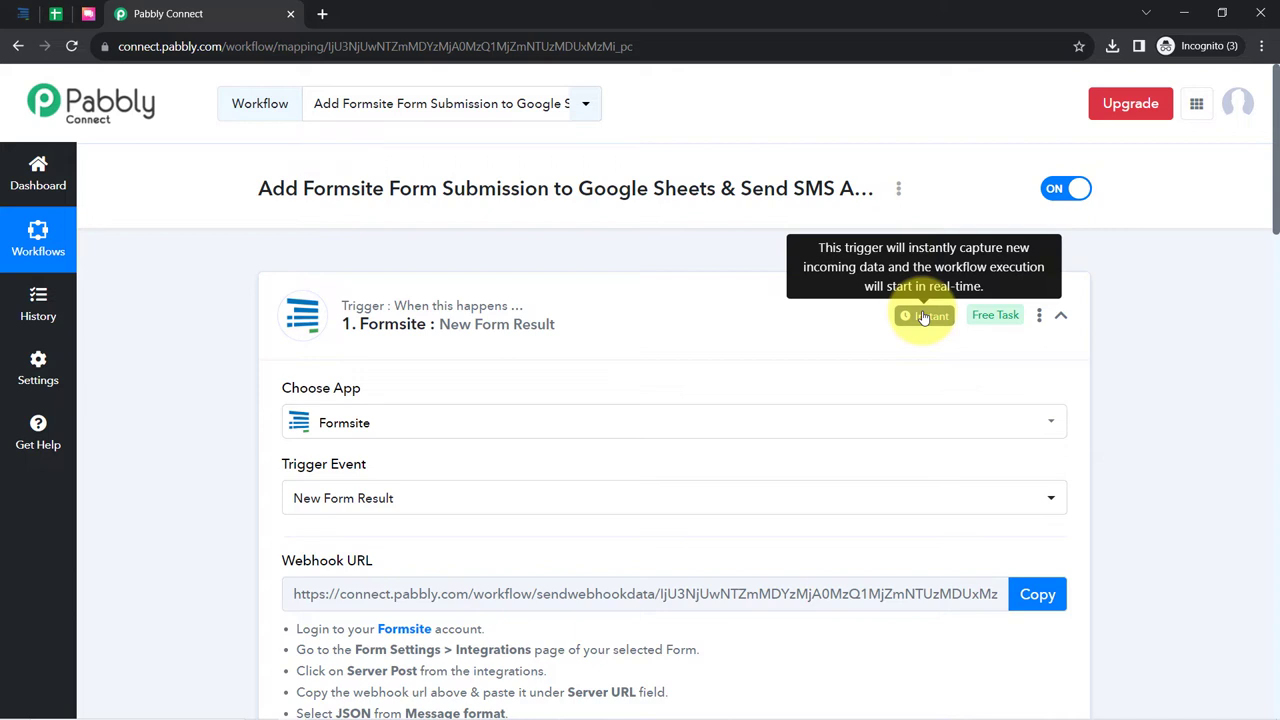
pyautogui.click(427, 287)
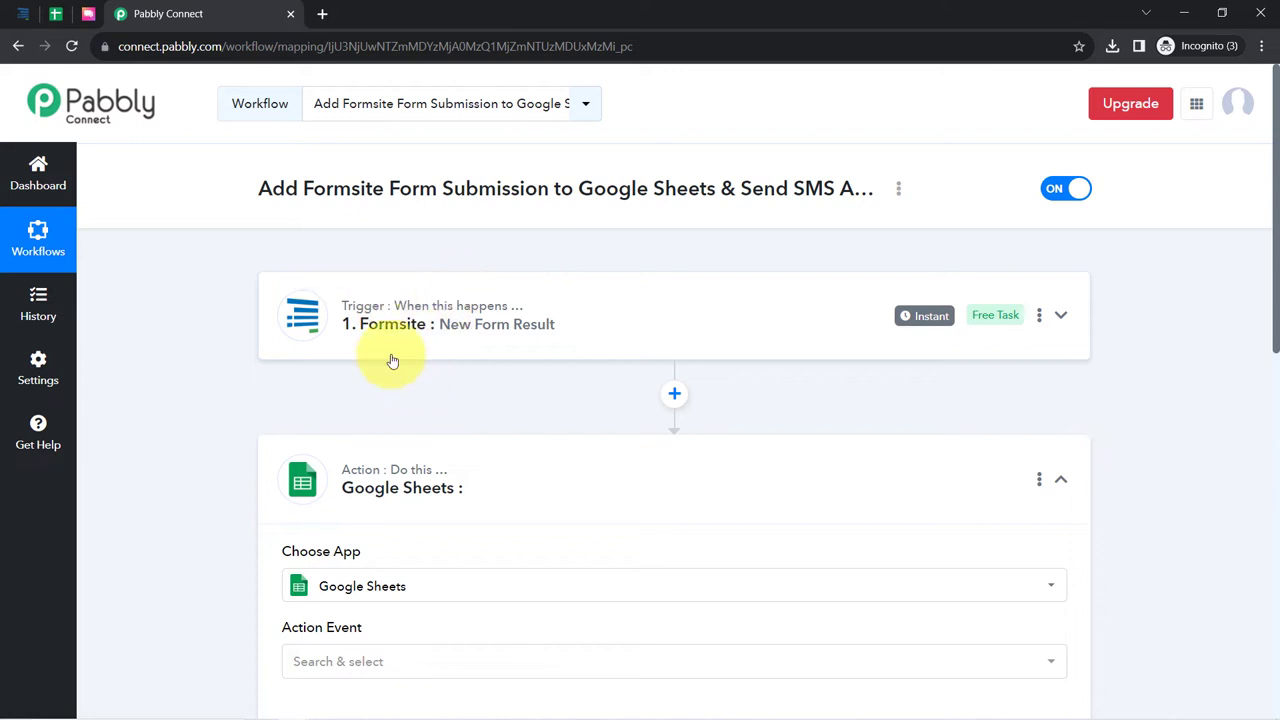
# - Re-expand the Formsite trigger and bring up the Google Sheets Action Event choices
pyautogui.scroll(-1, 392, 361)
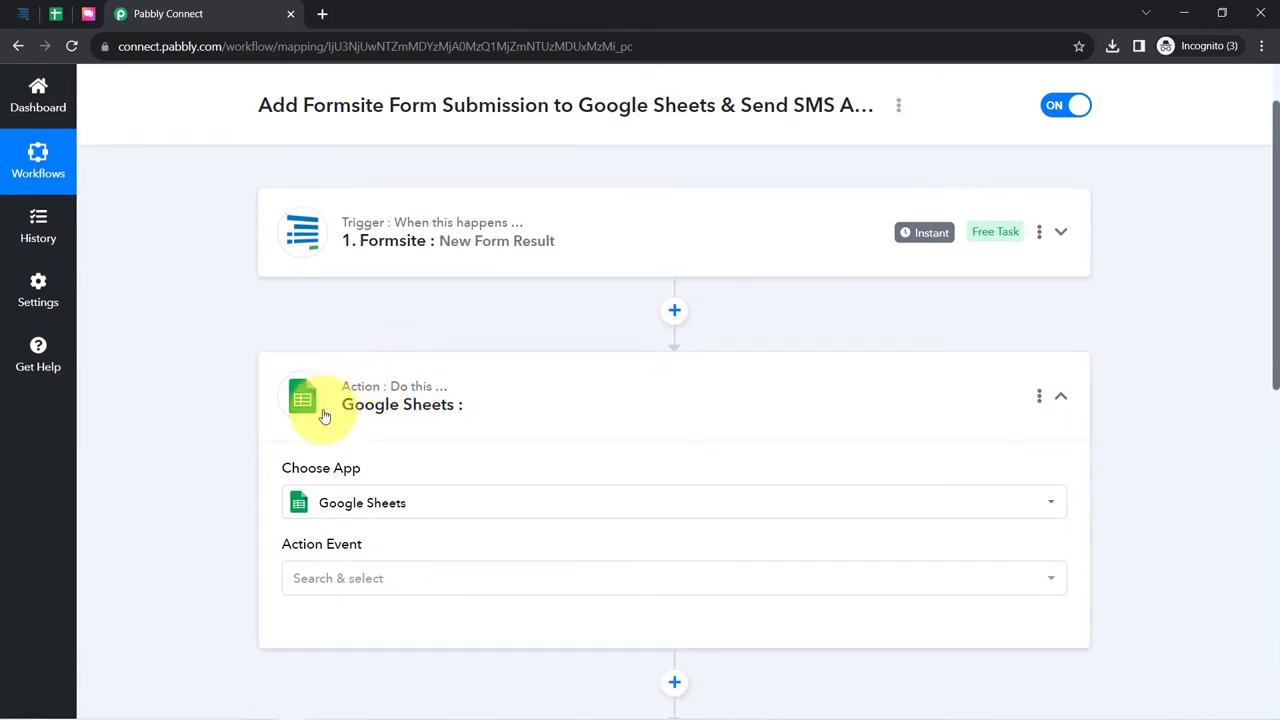
pyautogui.click(385, 268)
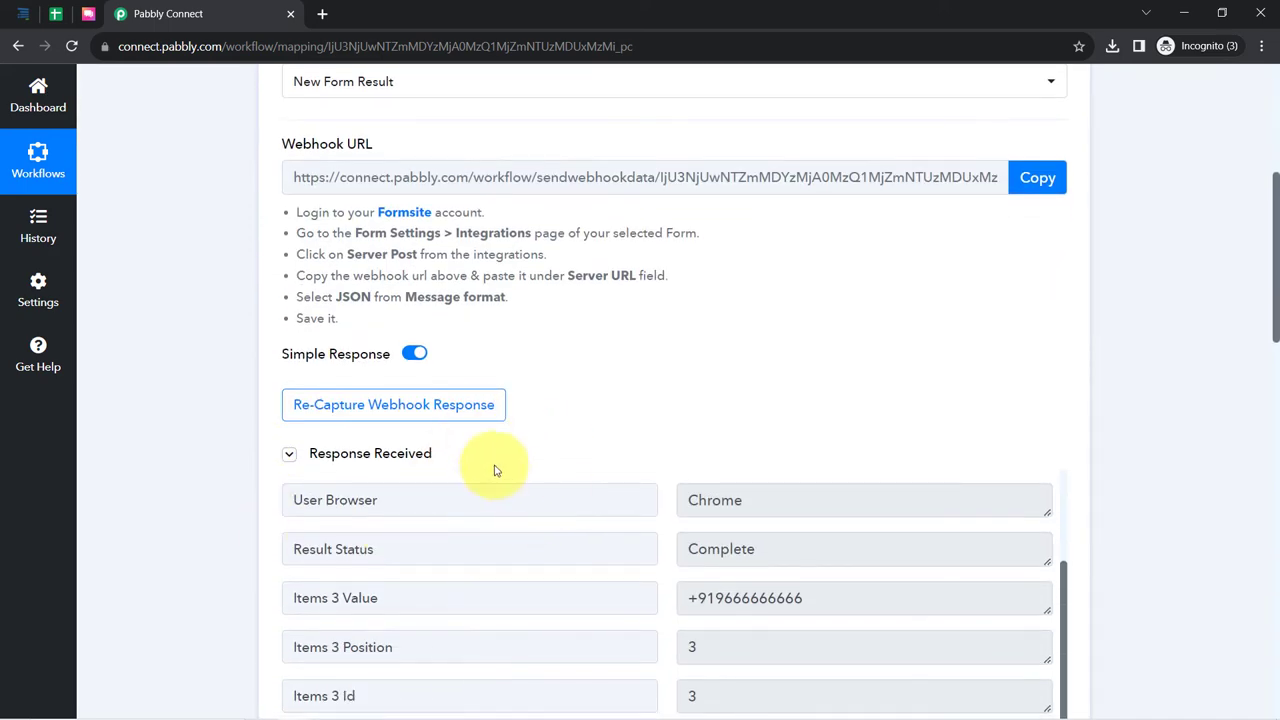
pyautogui.scroll(-7, 240, 463)
pyautogui.scroll(-2, 238, 475)
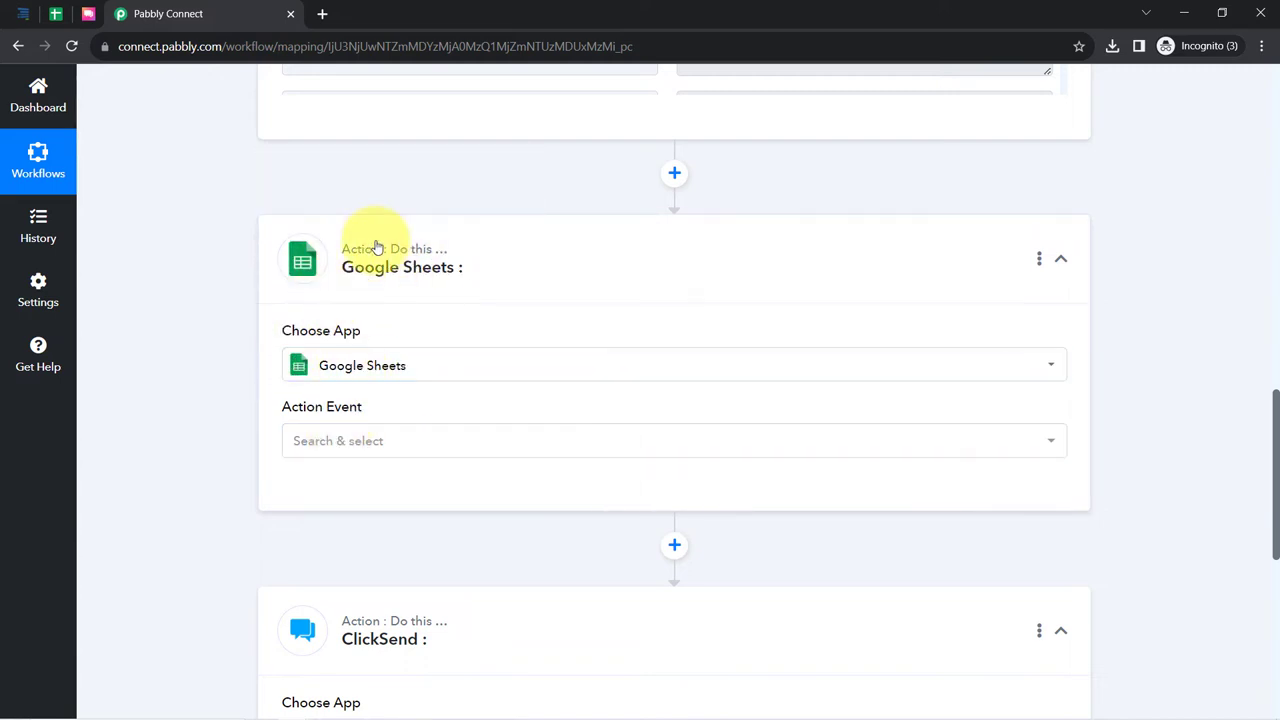
pyautogui.click(324, 448)
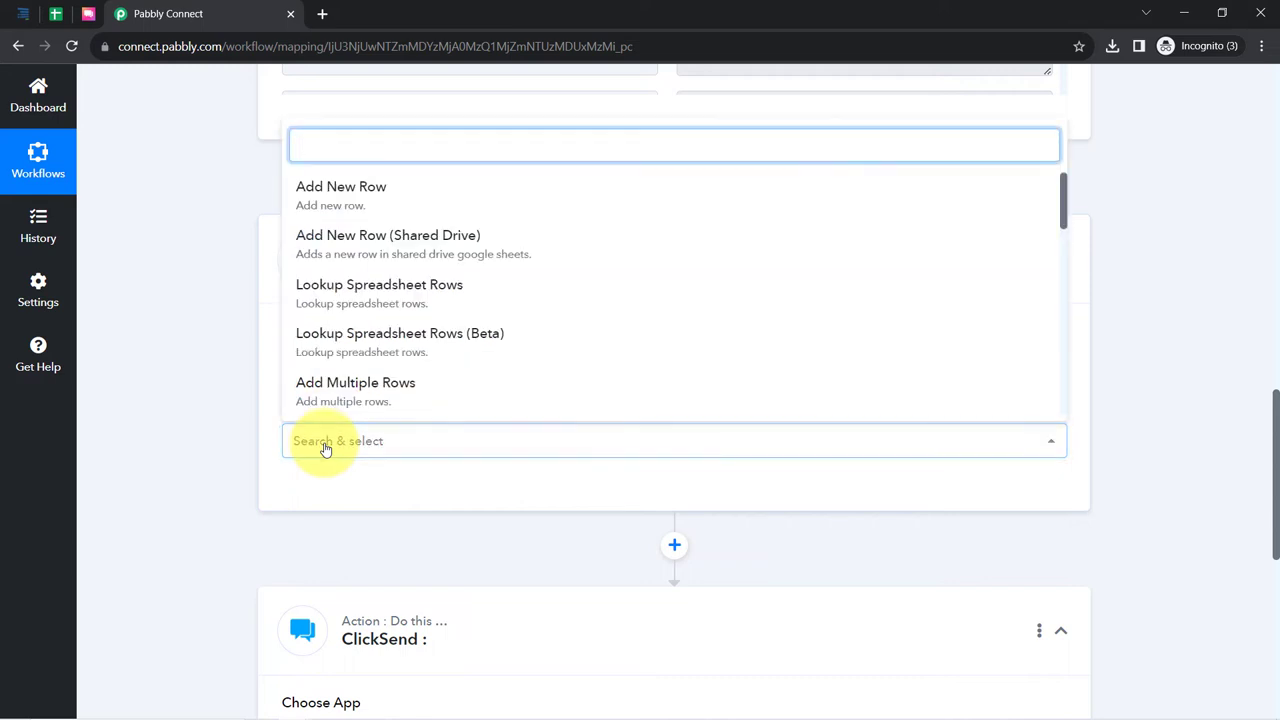
# - Choose Add New Row as the Google Sheets action event and begin connecting an account
pyautogui.click(340, 190)
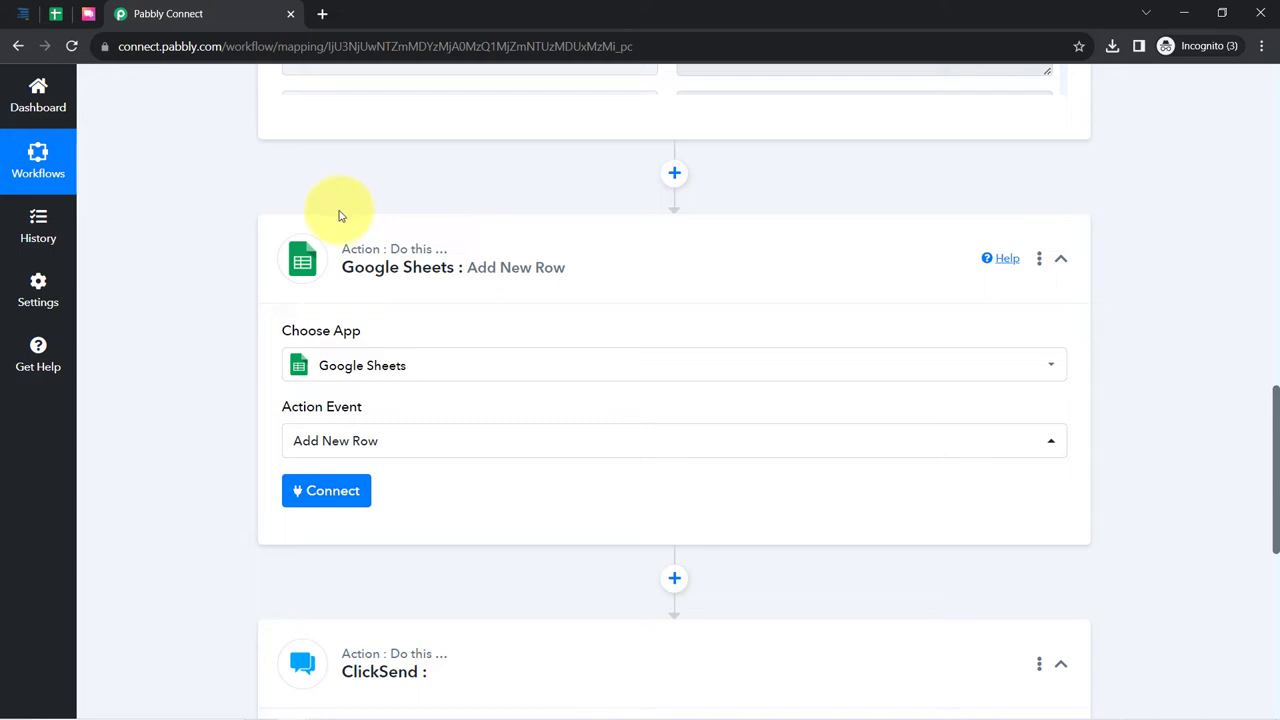
pyautogui.click(306, 495)
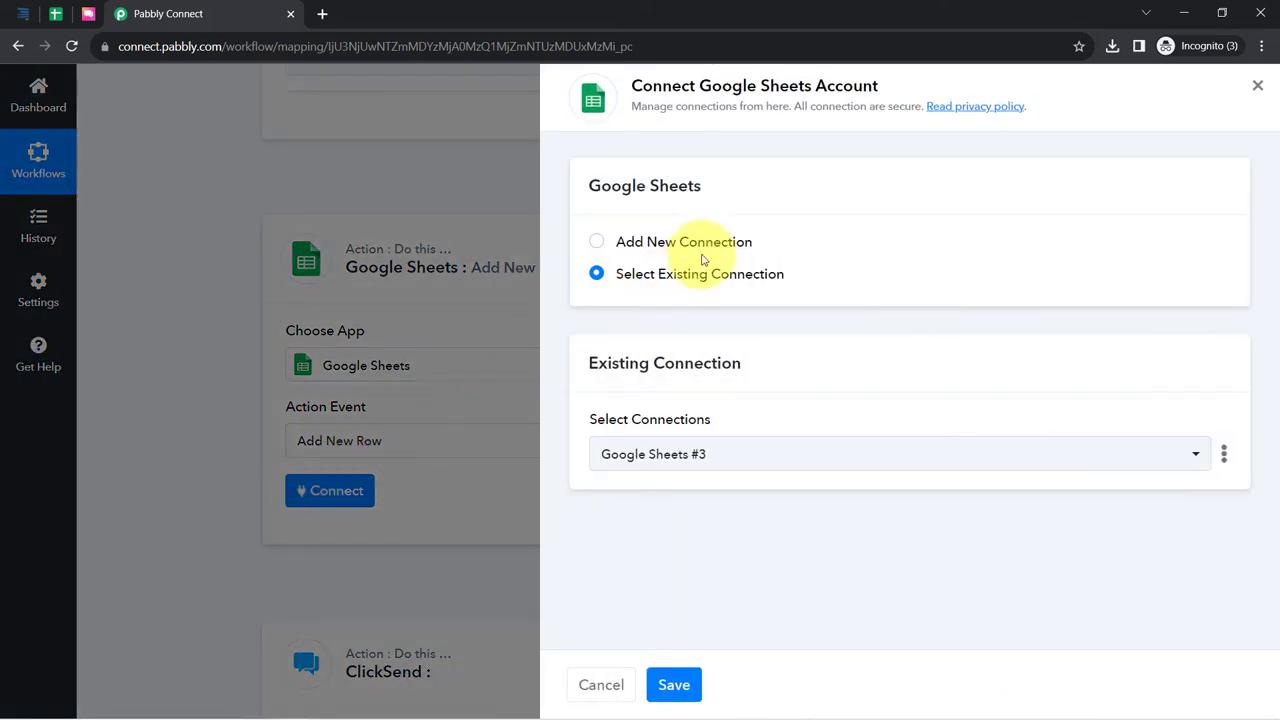
# - Abandon the new Google sign-in and save the existing Google Sheets #3 connection instead
pyautogui.click(716, 247)
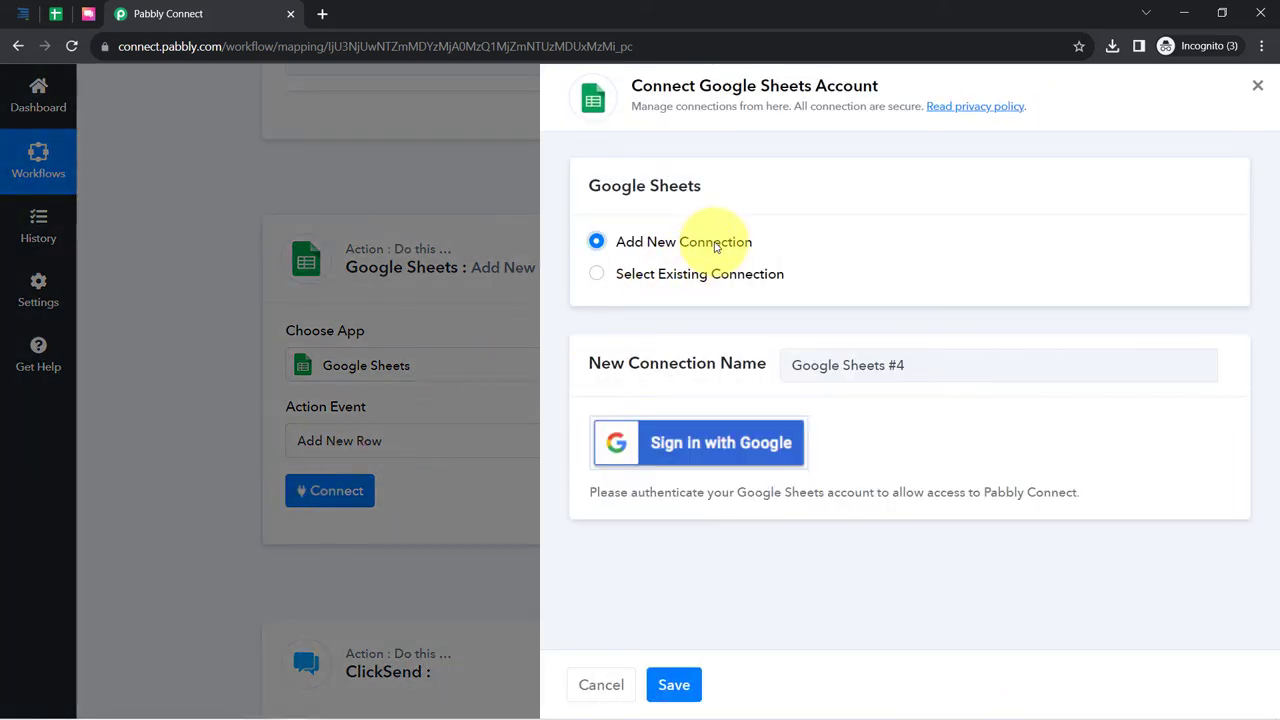
pyautogui.click(677, 445)
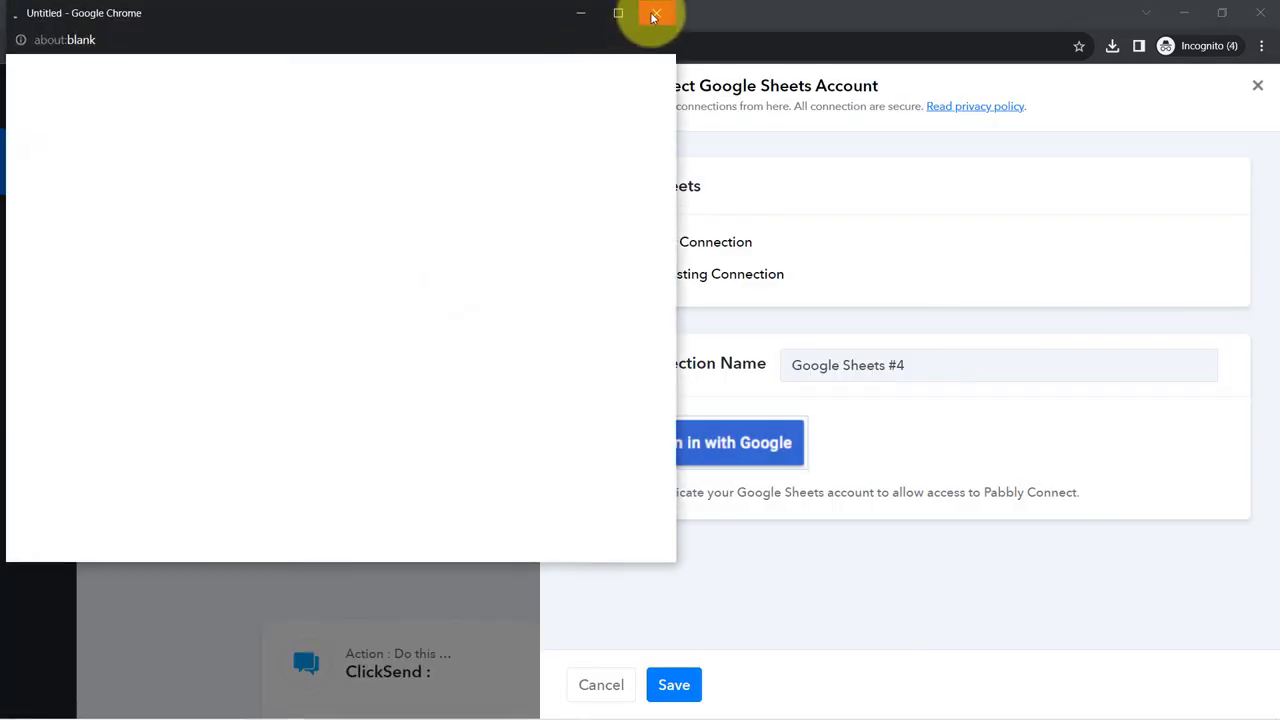
pyautogui.click(655, 14)
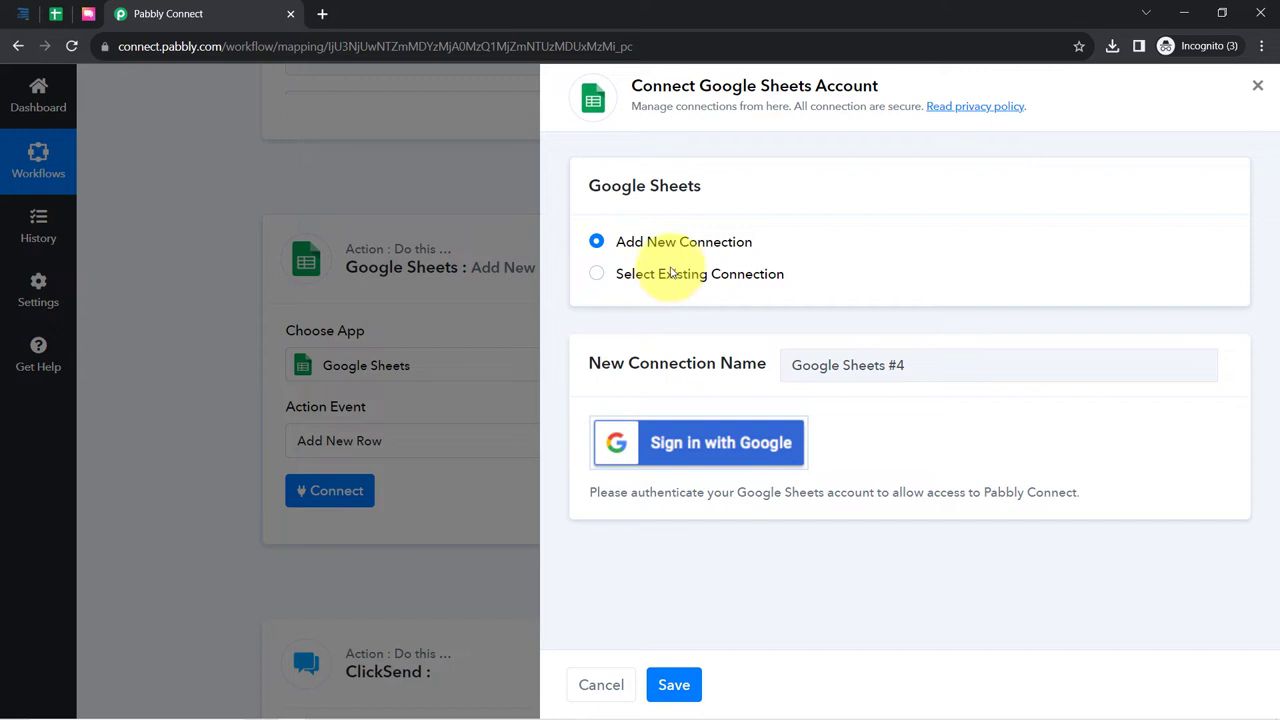
pyautogui.click(690, 276)
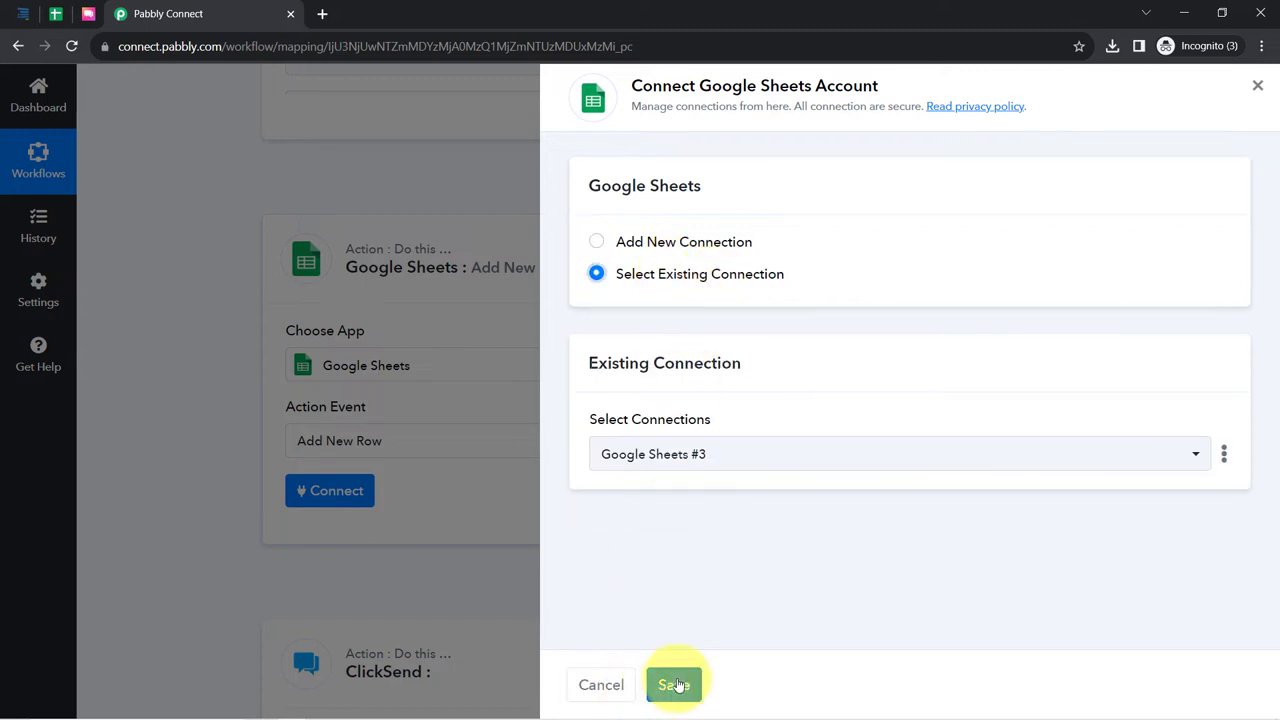
pyautogui.click(675, 688)
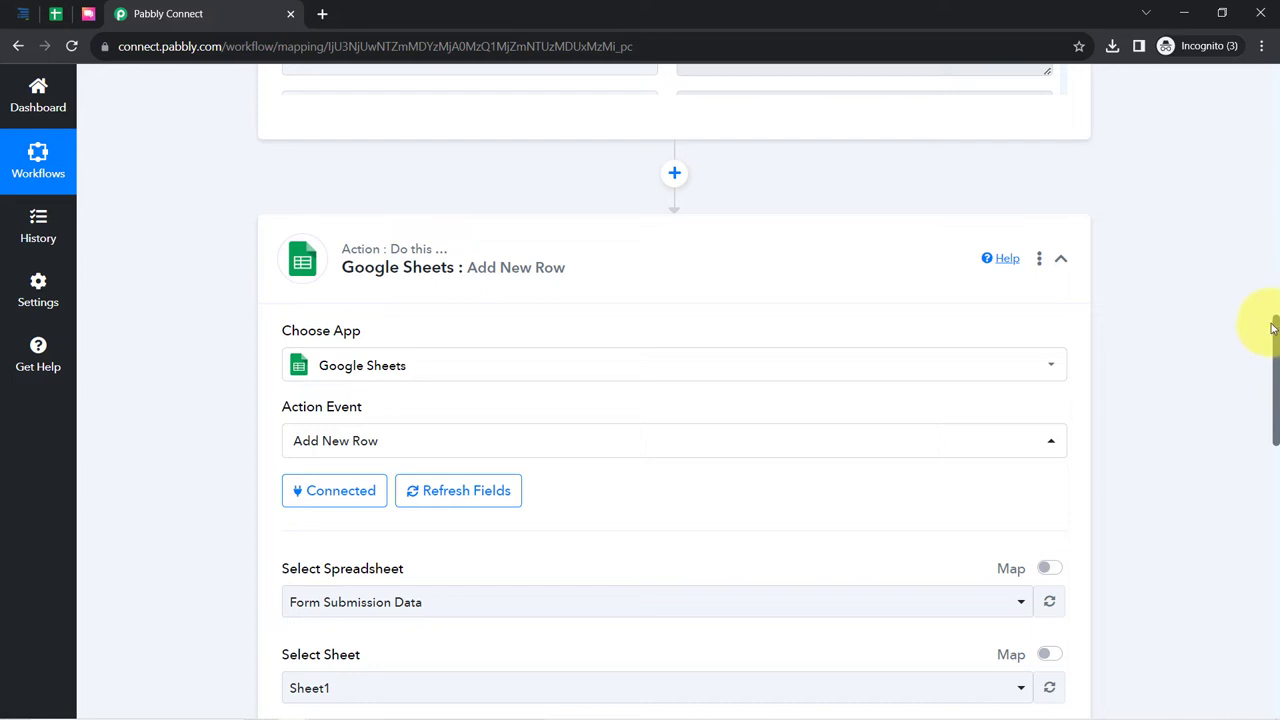
# - Open the Select Spreadsheet list, then view the Form Submission Data sheet in Google Sheets
pyautogui.moveTo(1277, 333); pyautogui.dragTo(1277, 378)
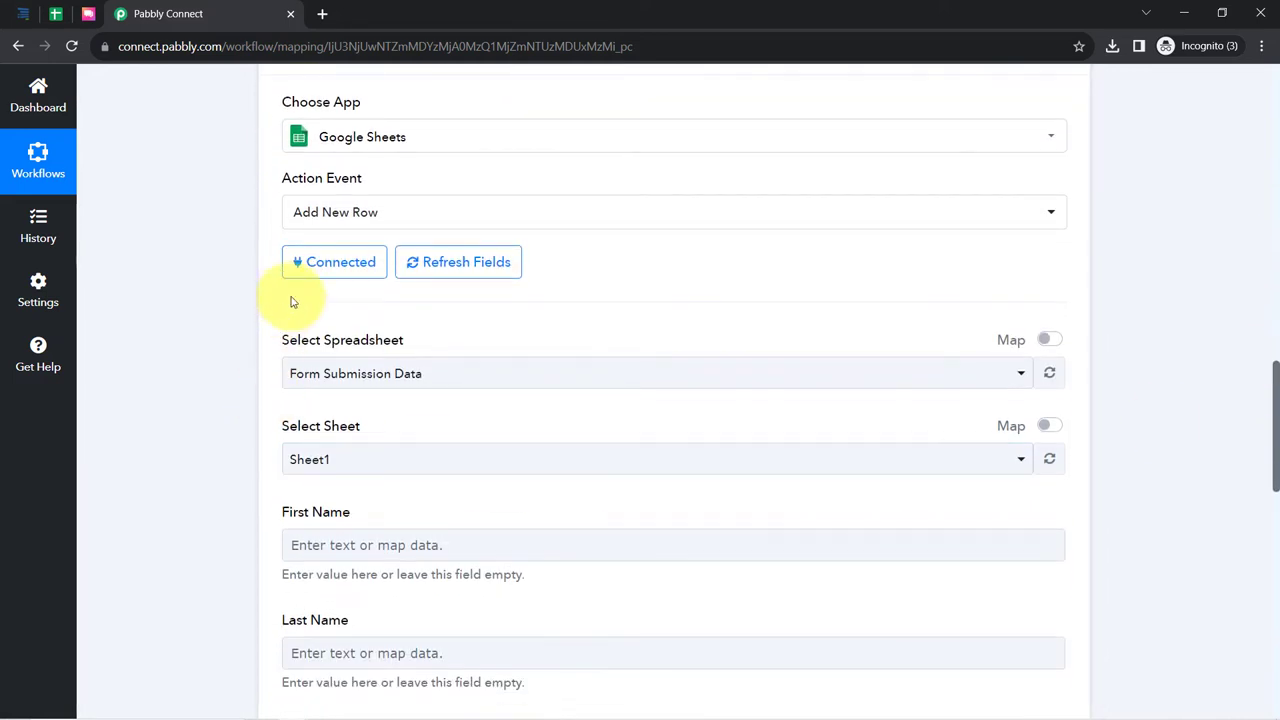
pyautogui.moveTo(292, 344); pyautogui.dragTo(363, 346)
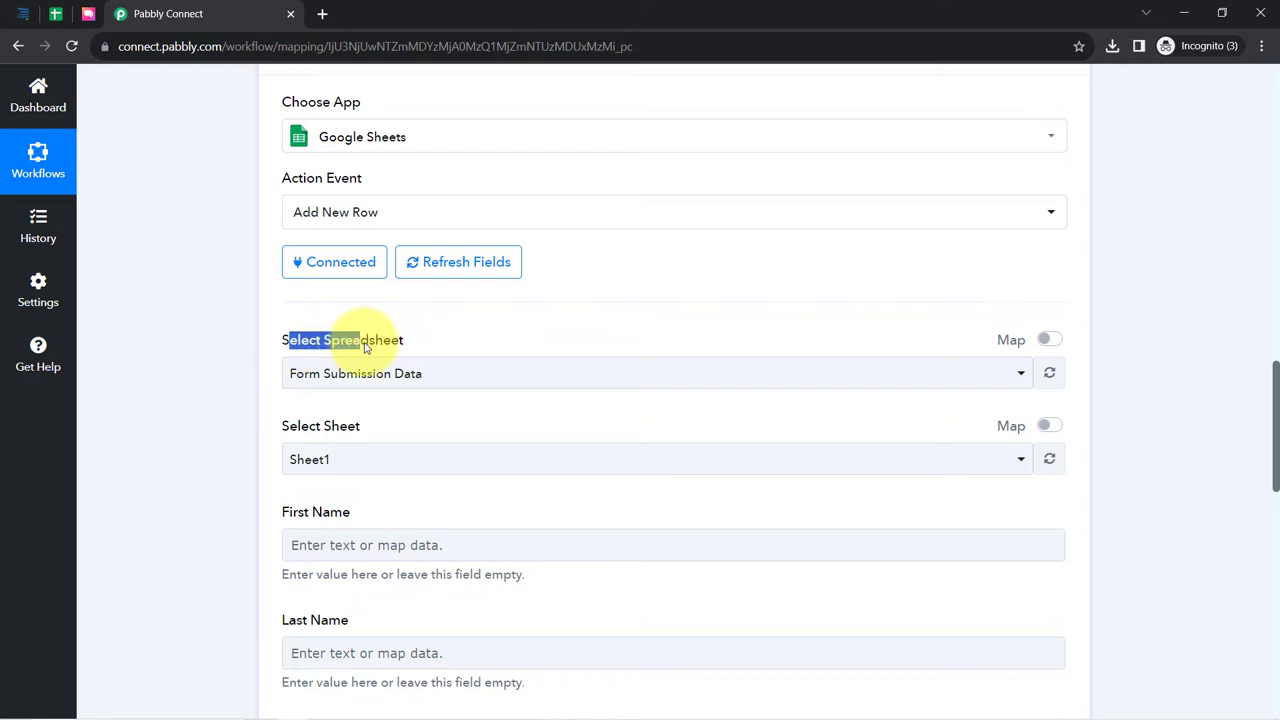
pyautogui.click(371, 380)
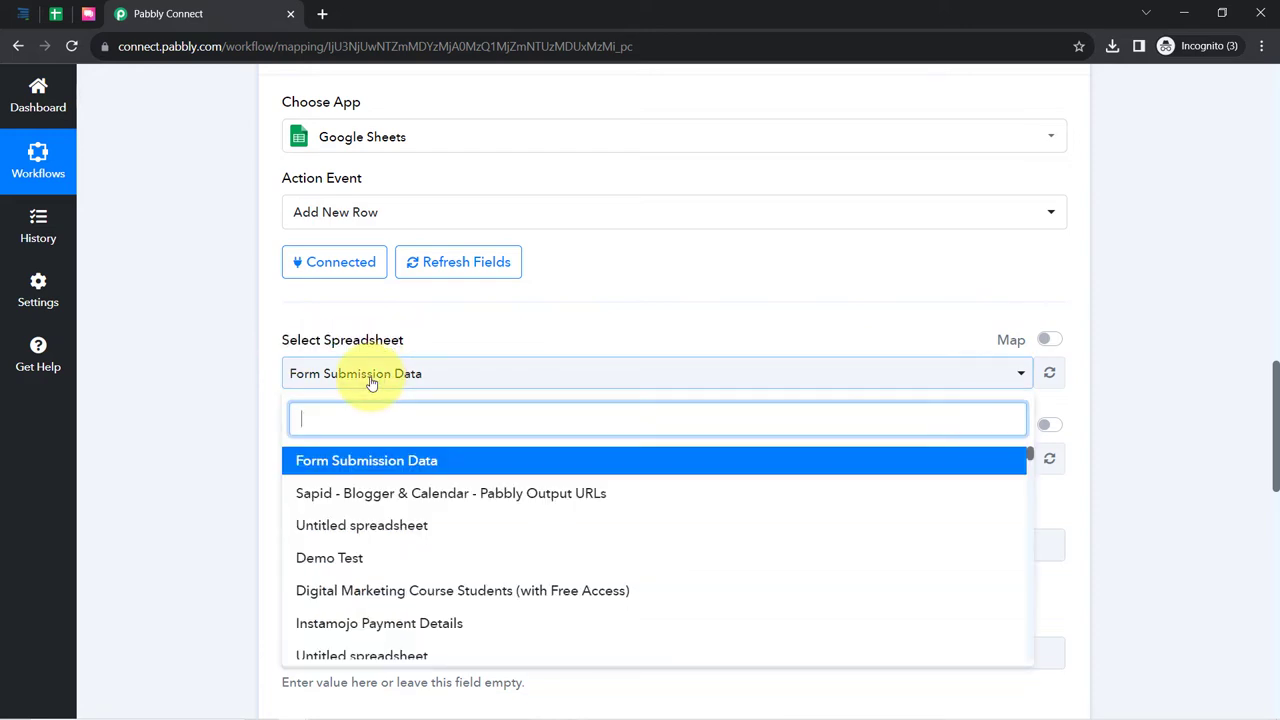
pyautogui.click(55, 13)
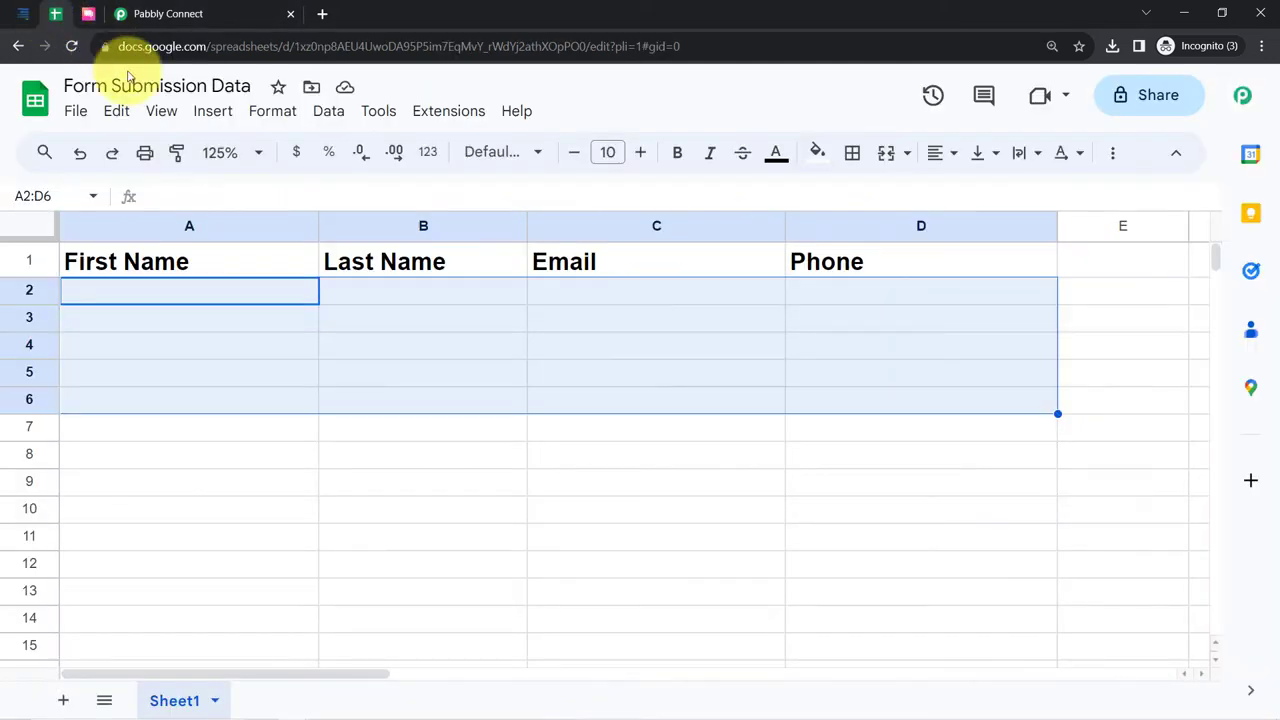
# - Point out the Form Submission Data title and its First Name, Last Name, Email, Phone headers
pyautogui.click(209, 371)
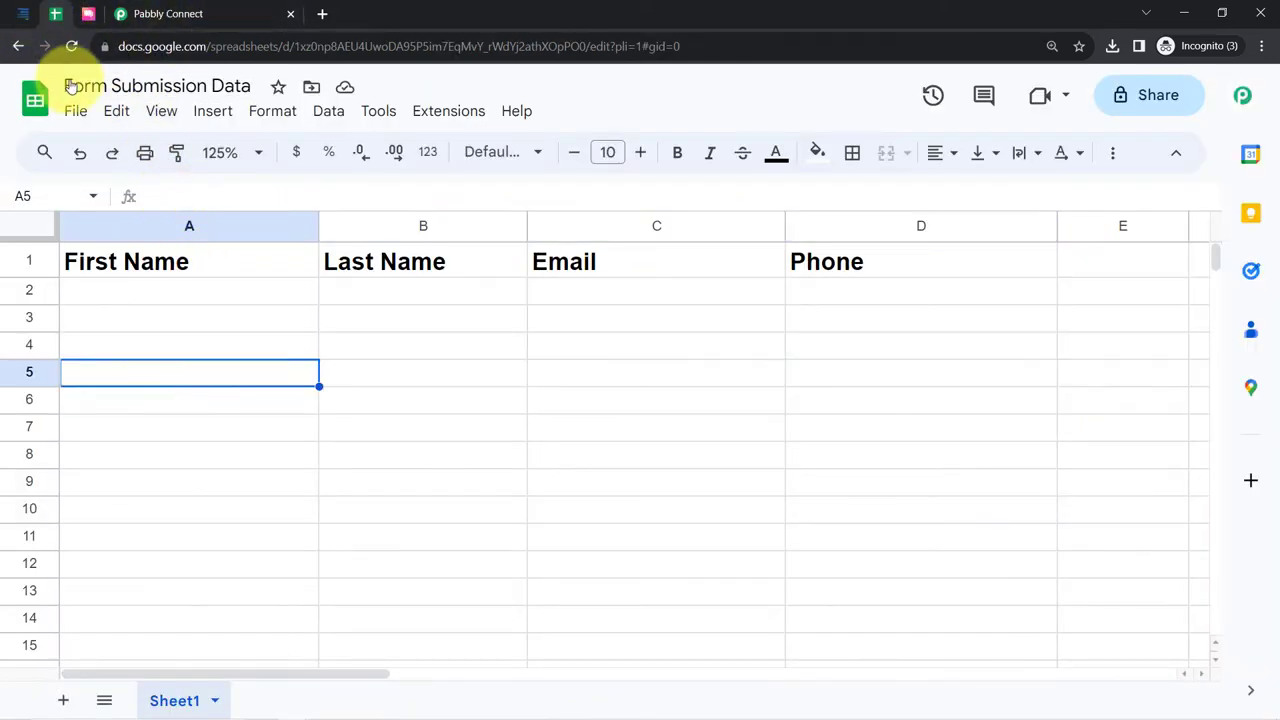
pyautogui.moveTo(74, 86); pyautogui.dragTo(237, 86)
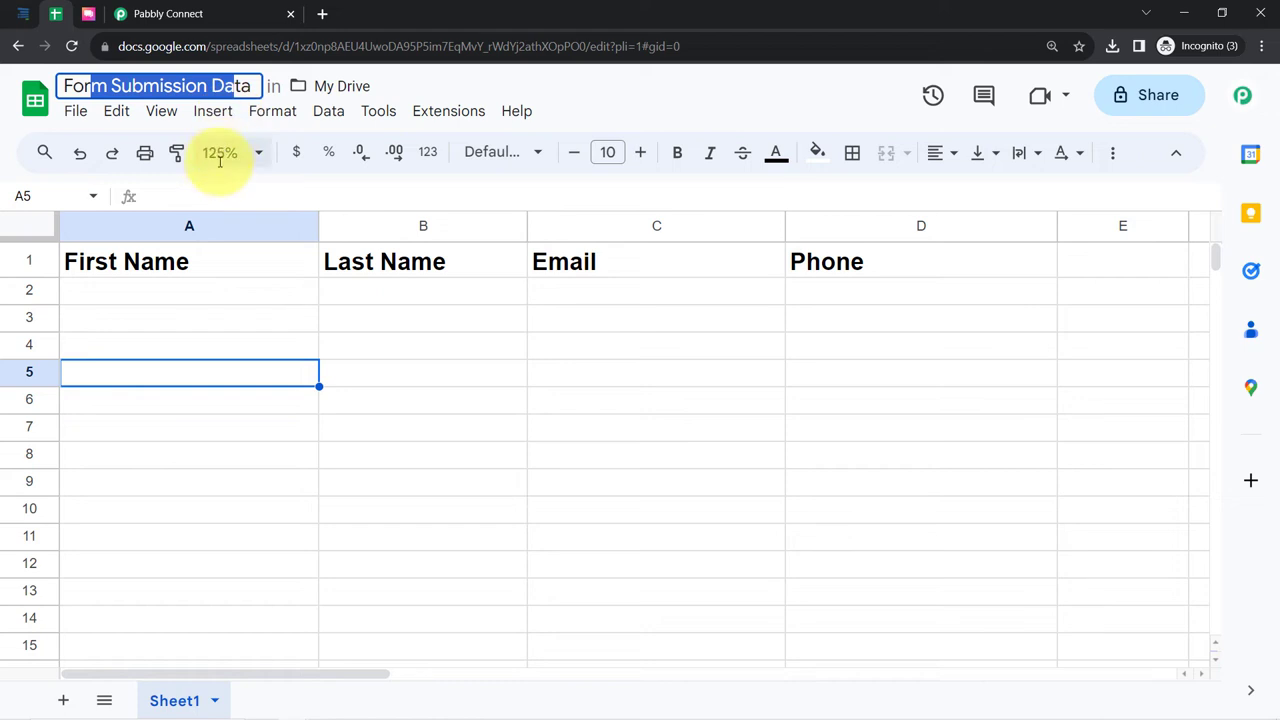
pyautogui.click(181, 233)
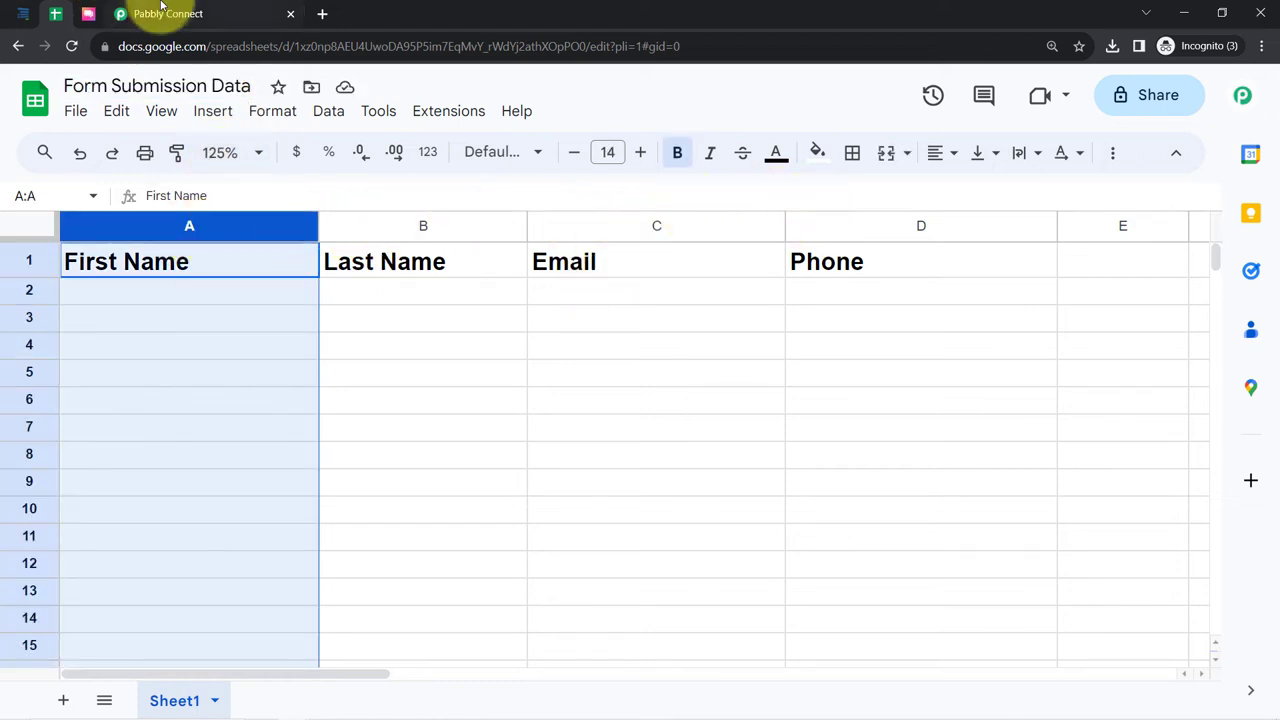
pyautogui.click(125, 14)
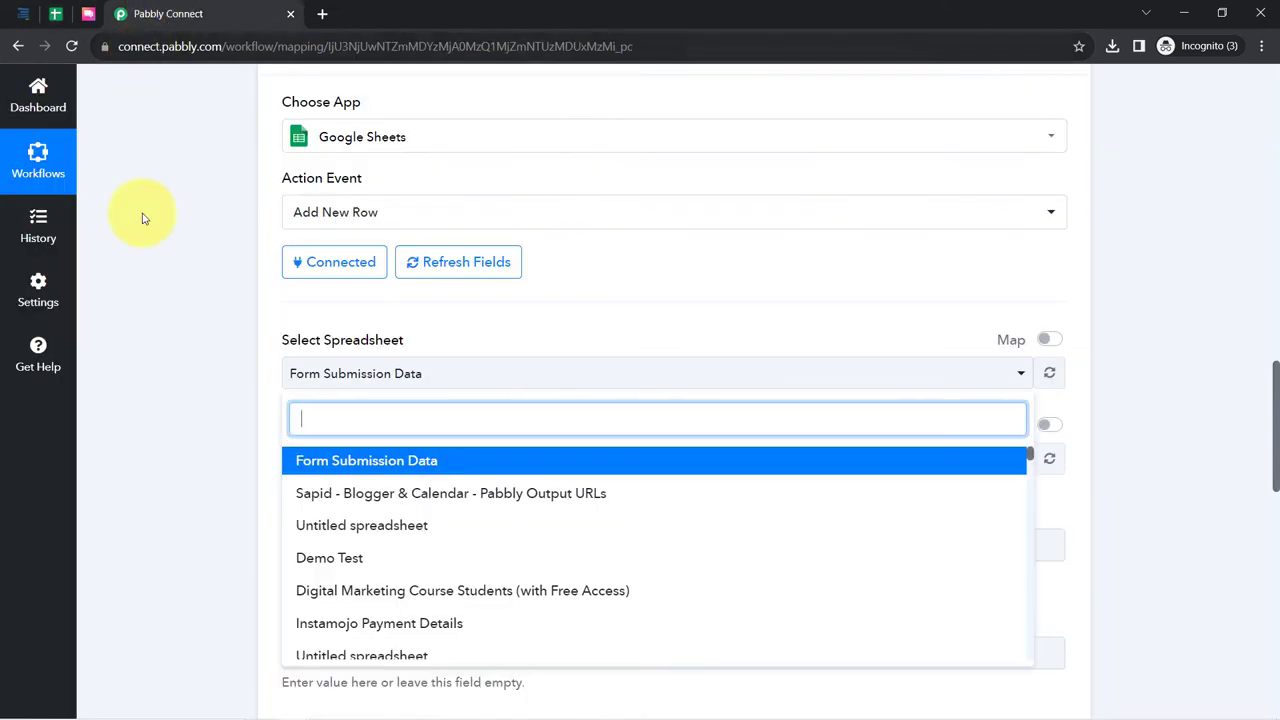
# - Target the Form Submission Data spreadsheet and its Sheet1 in the Add New Row action
pyautogui.click(310, 462)
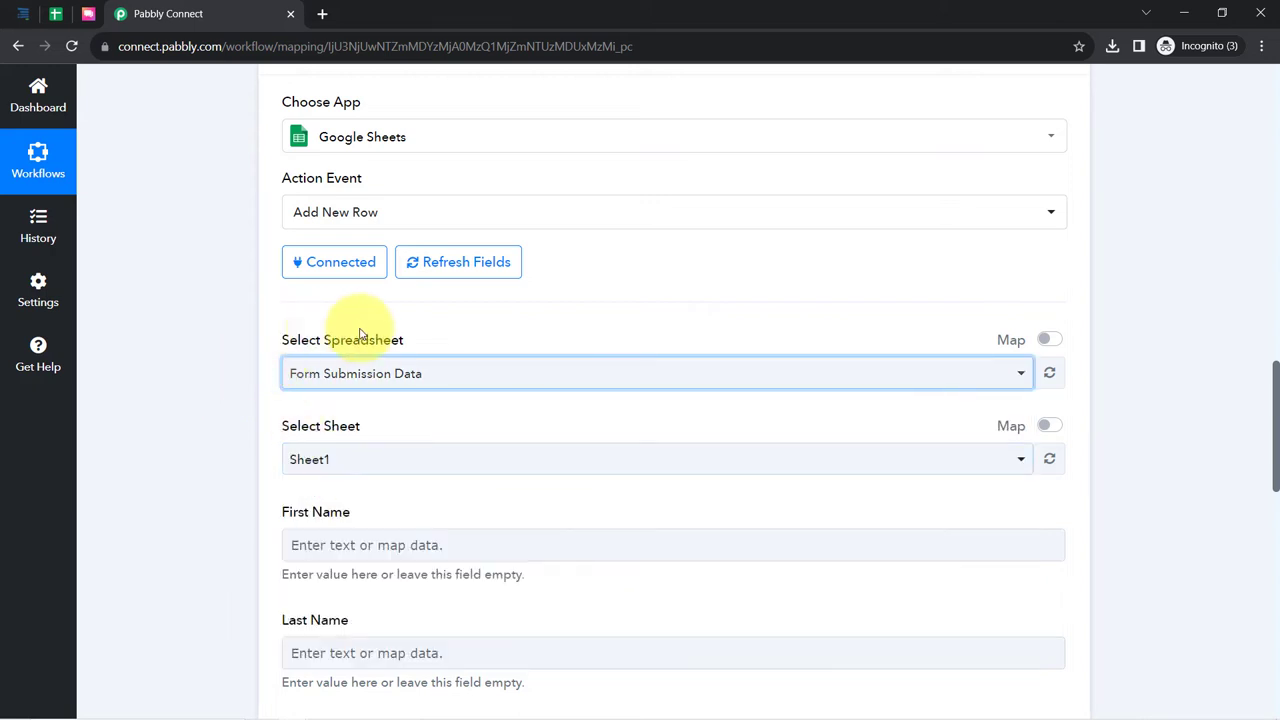
pyautogui.click(308, 470)
pyautogui.click(229, 457)
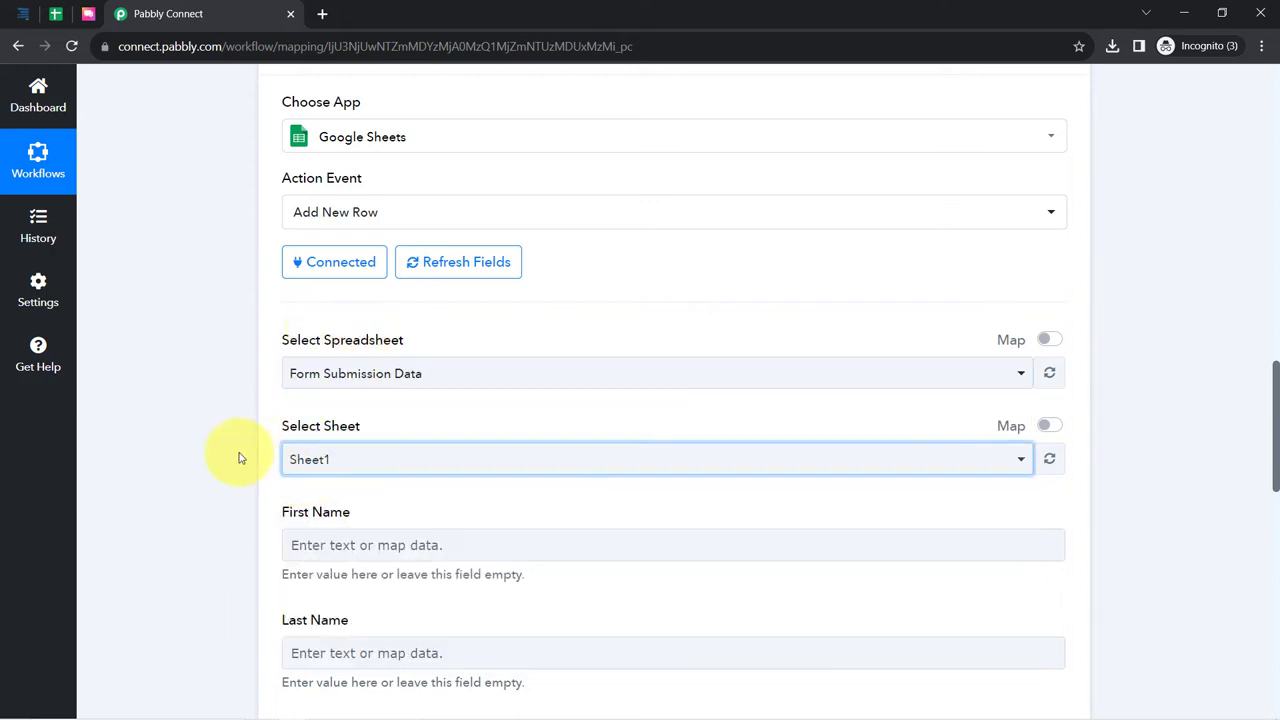
# - Scroll through the empty First Name, Last Name, Email and Phone column fields
pyautogui.scroll(-2, 229, 391)
pyautogui.tripleClick(337, 350)
pyautogui.moveTo(295, 453); pyautogui.dragTo(347, 455)
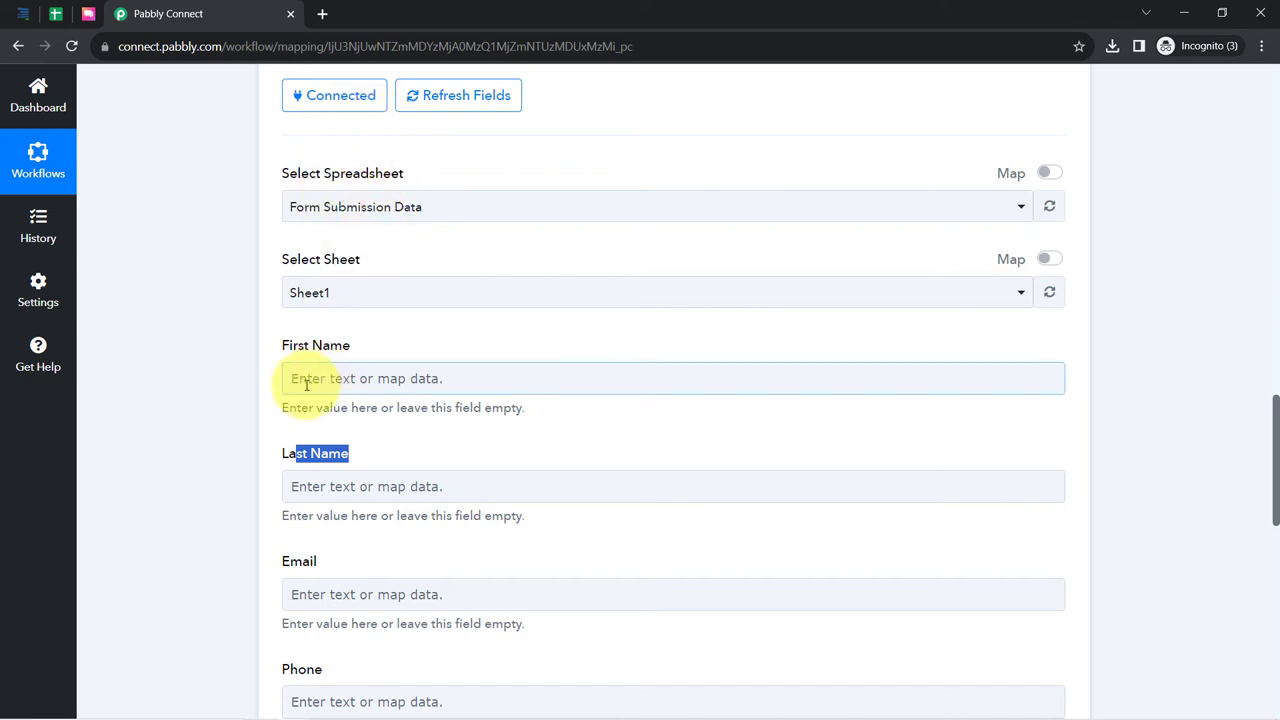
pyautogui.scroll(-2, 303, 400)
pyautogui.moveTo(281, 396); pyautogui.dragTo(320, 400)
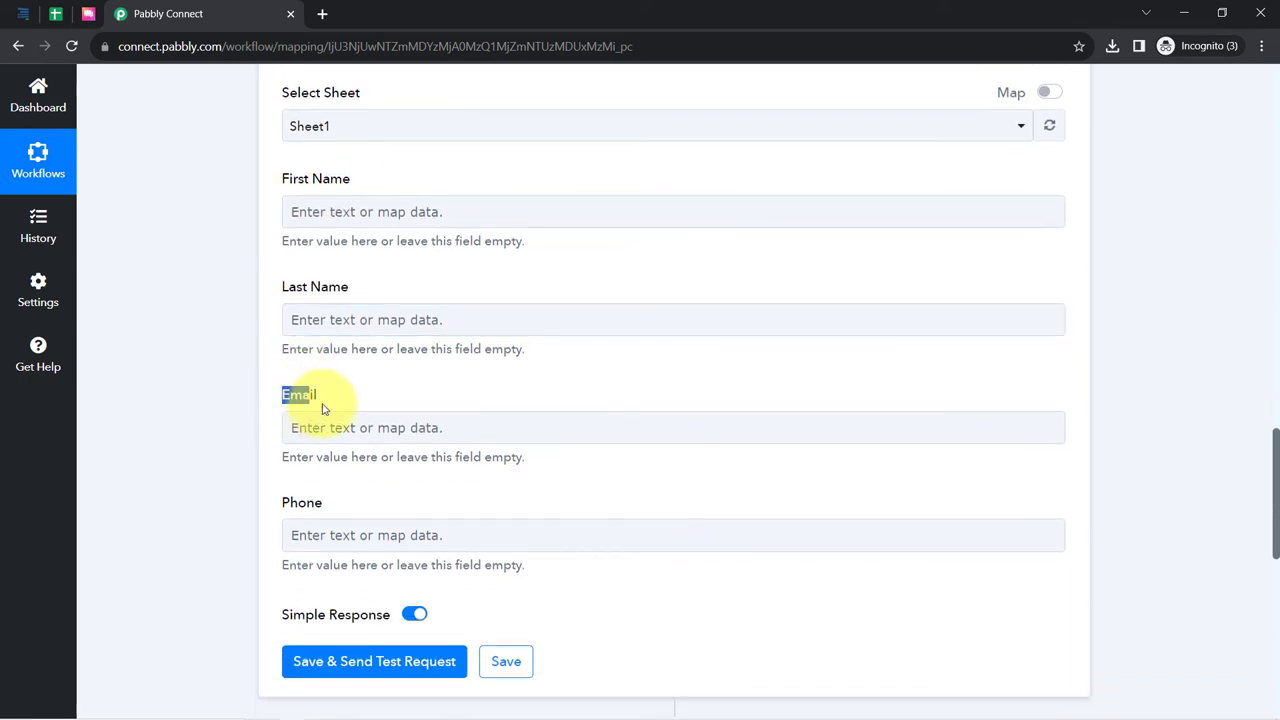
pyautogui.moveTo(290, 505); pyautogui.dragTo(347, 513)
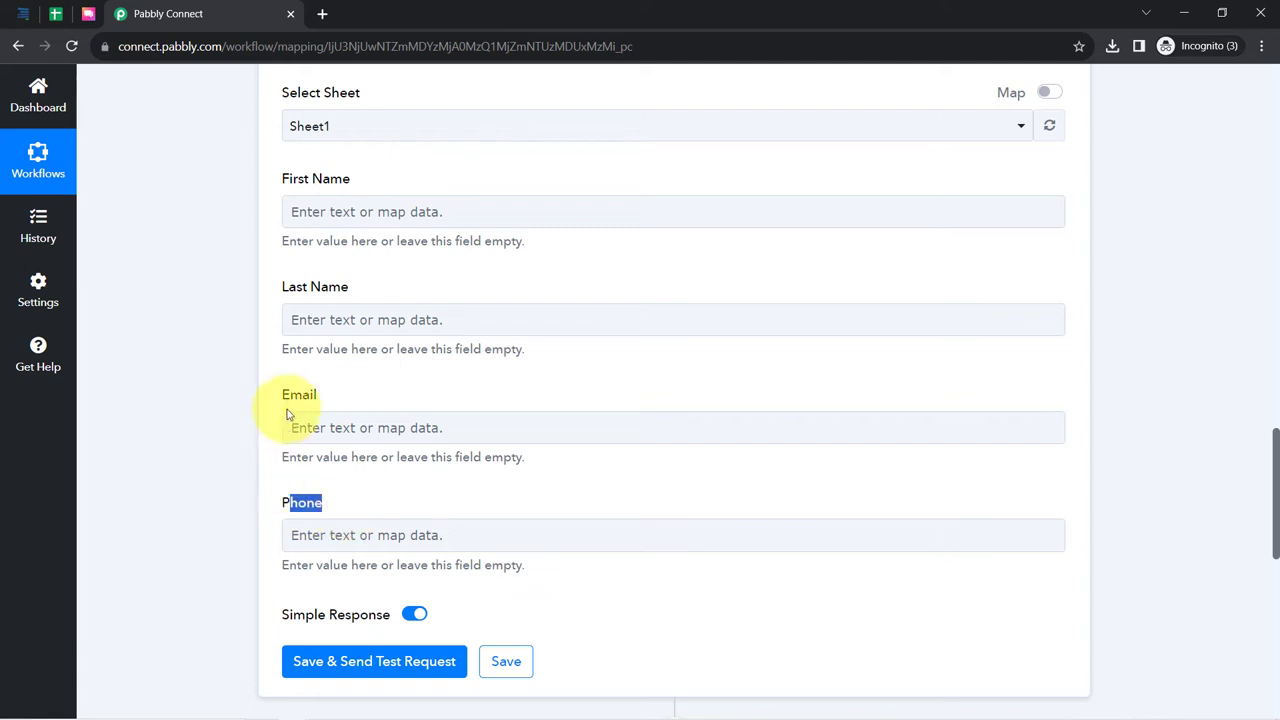
pyautogui.scroll(8, 277, 423)
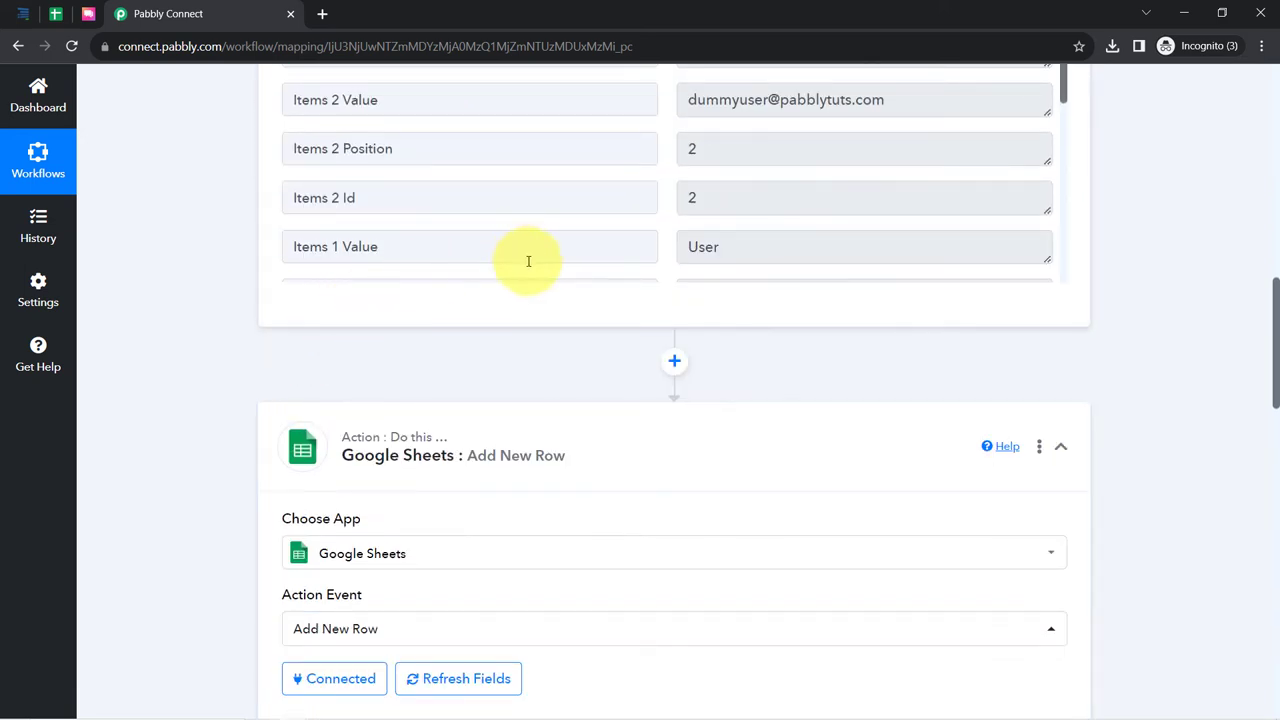
pyautogui.scroll(2, 620, 220)
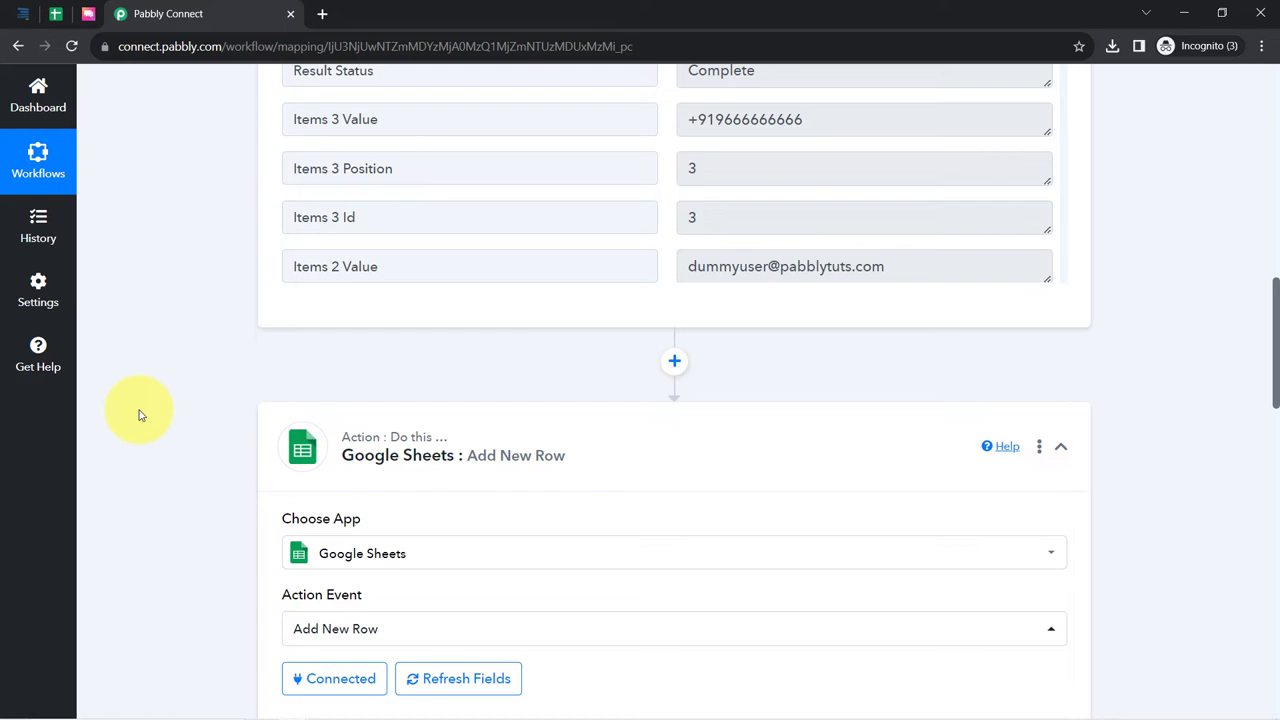
pyautogui.scroll(-6, 140, 415)
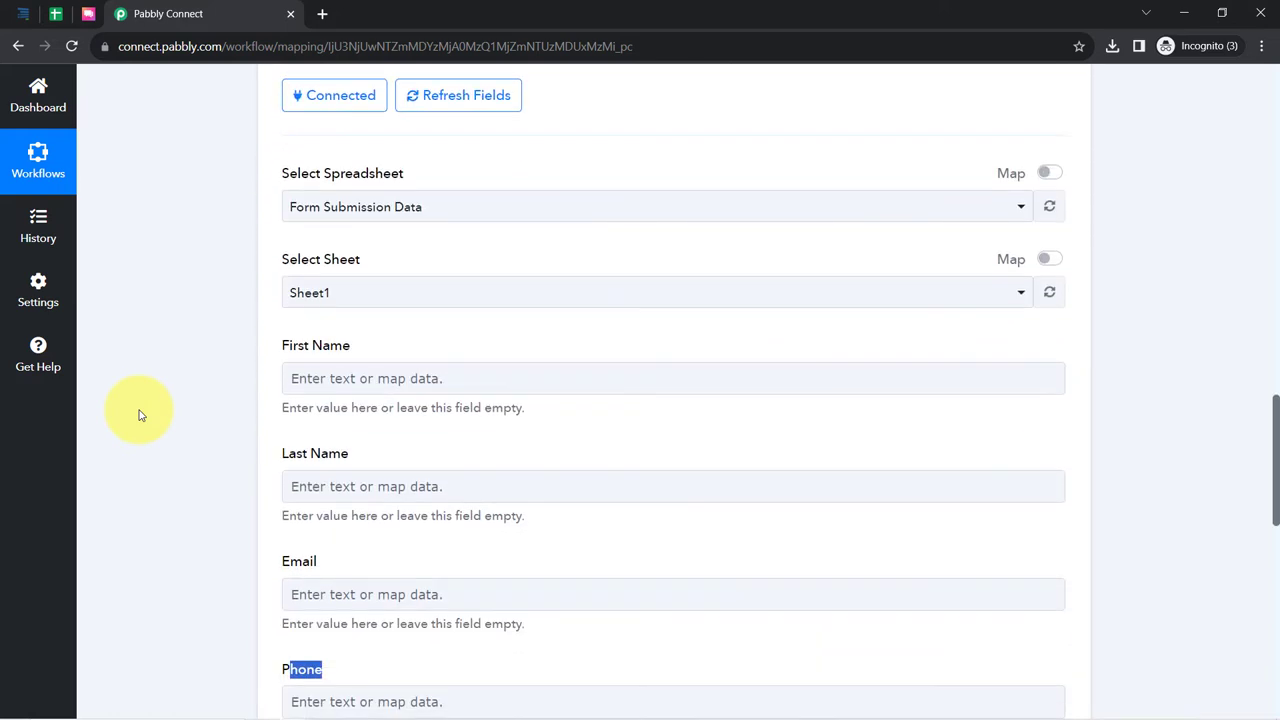
pyautogui.scroll(-1, 195, 354)
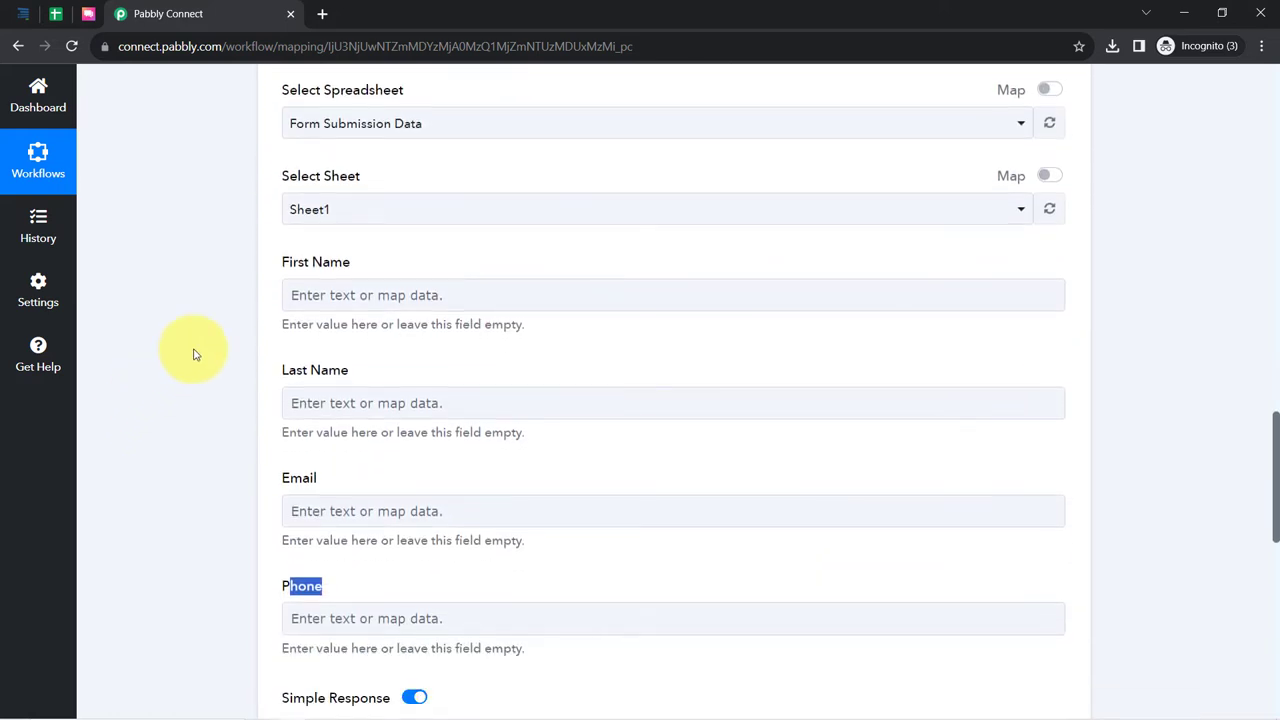
# - Map Formsite Items 0 Value (Dummy) to First Name and Items 1 Value (User) to Last Name
pyautogui.click(306, 305)
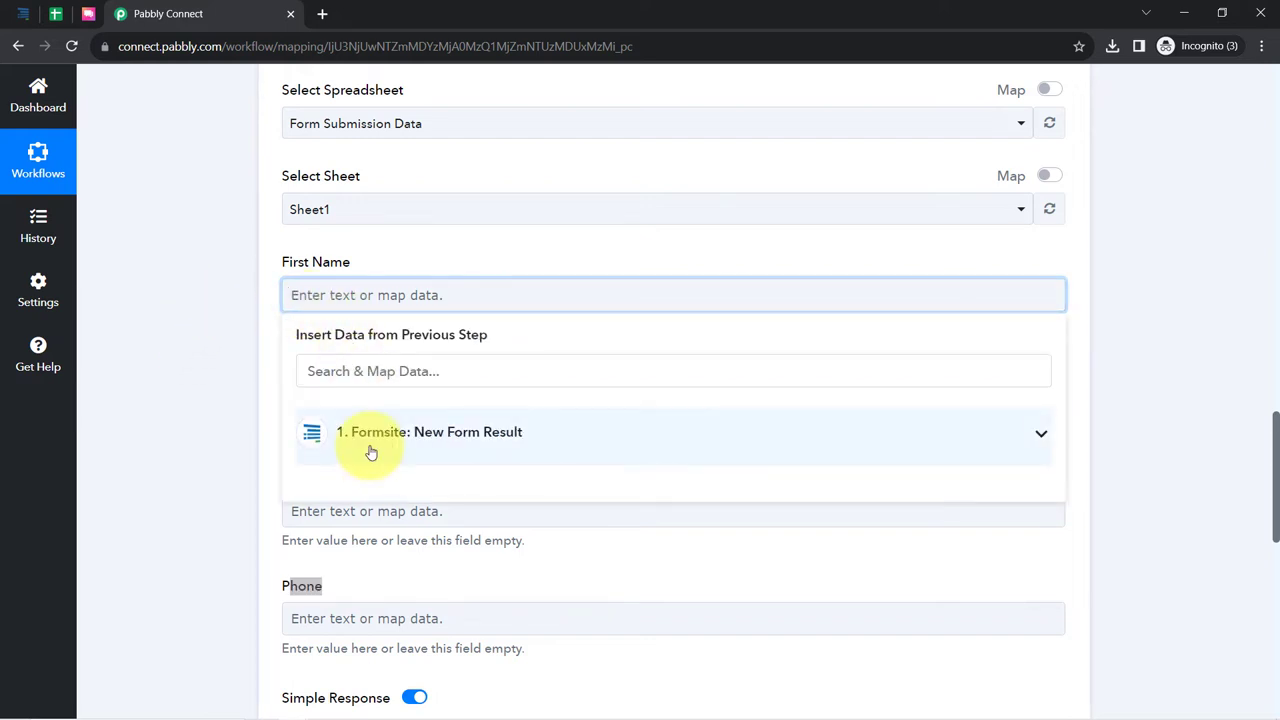
pyautogui.click(367, 444)
pyautogui.scroll(-5, 455, 570)
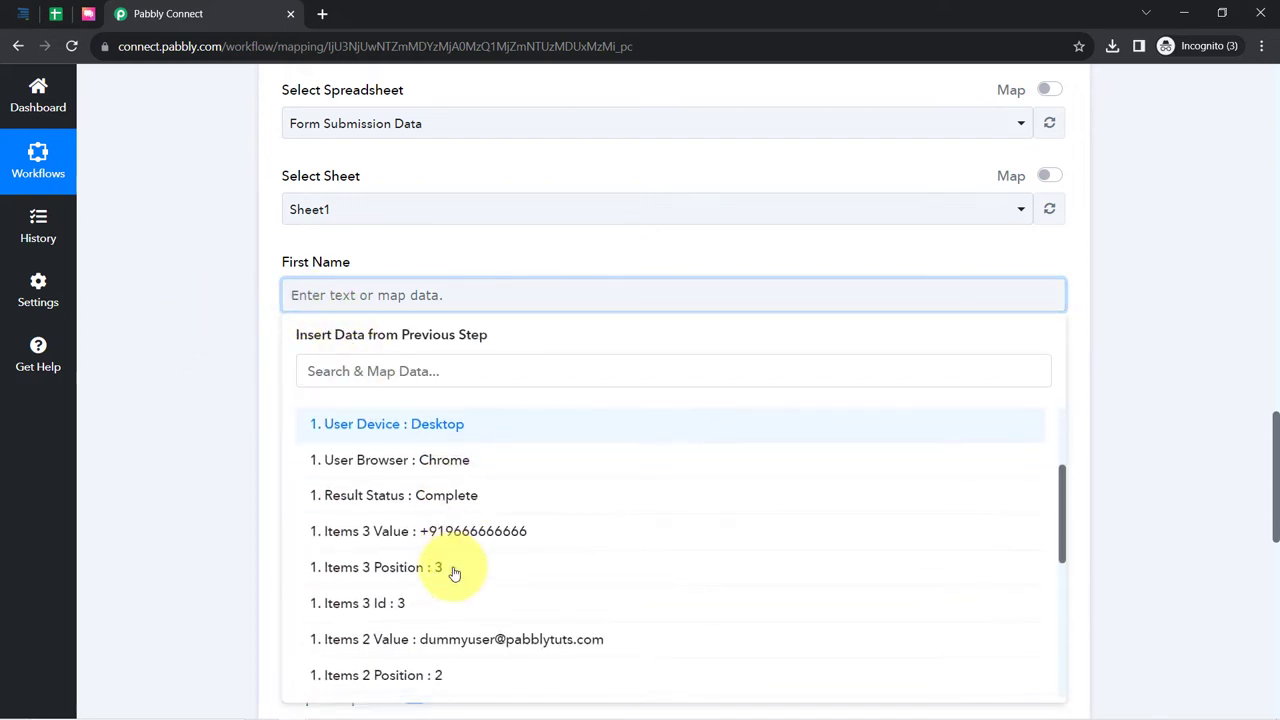
pyautogui.scroll(-1, 455, 573)
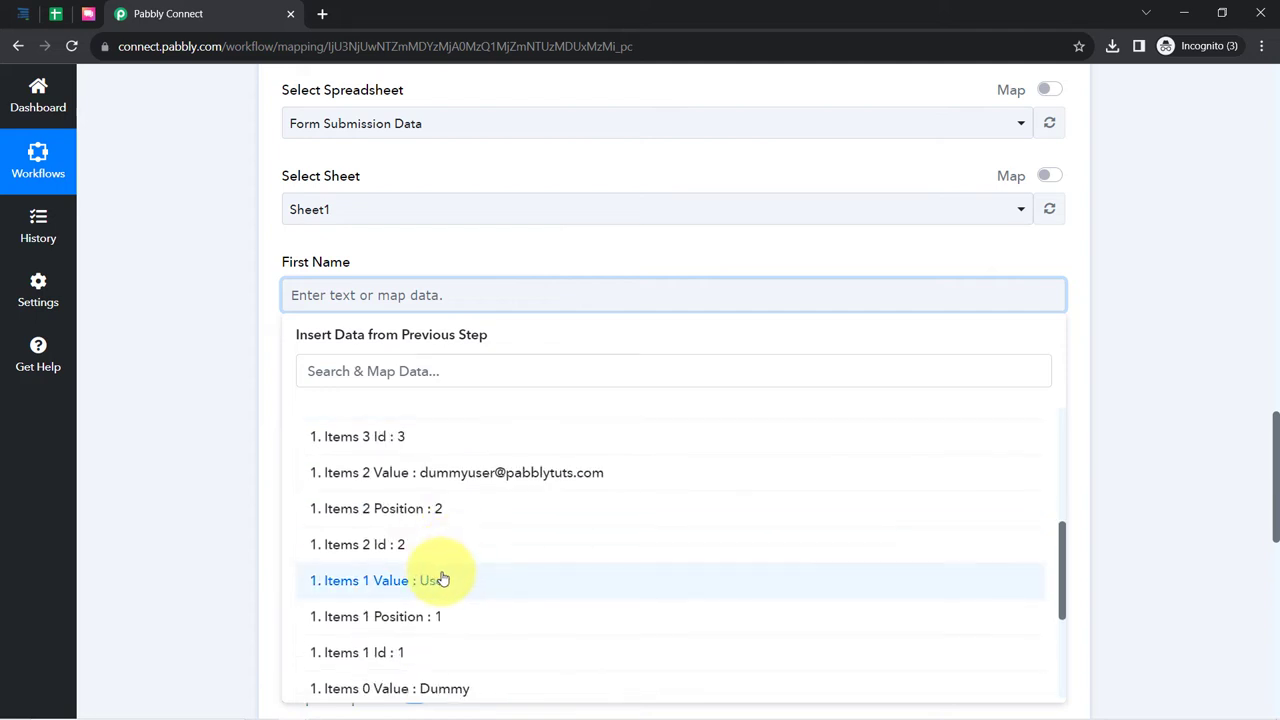
pyautogui.scroll(-5, 440, 580)
pyautogui.click(449, 523)
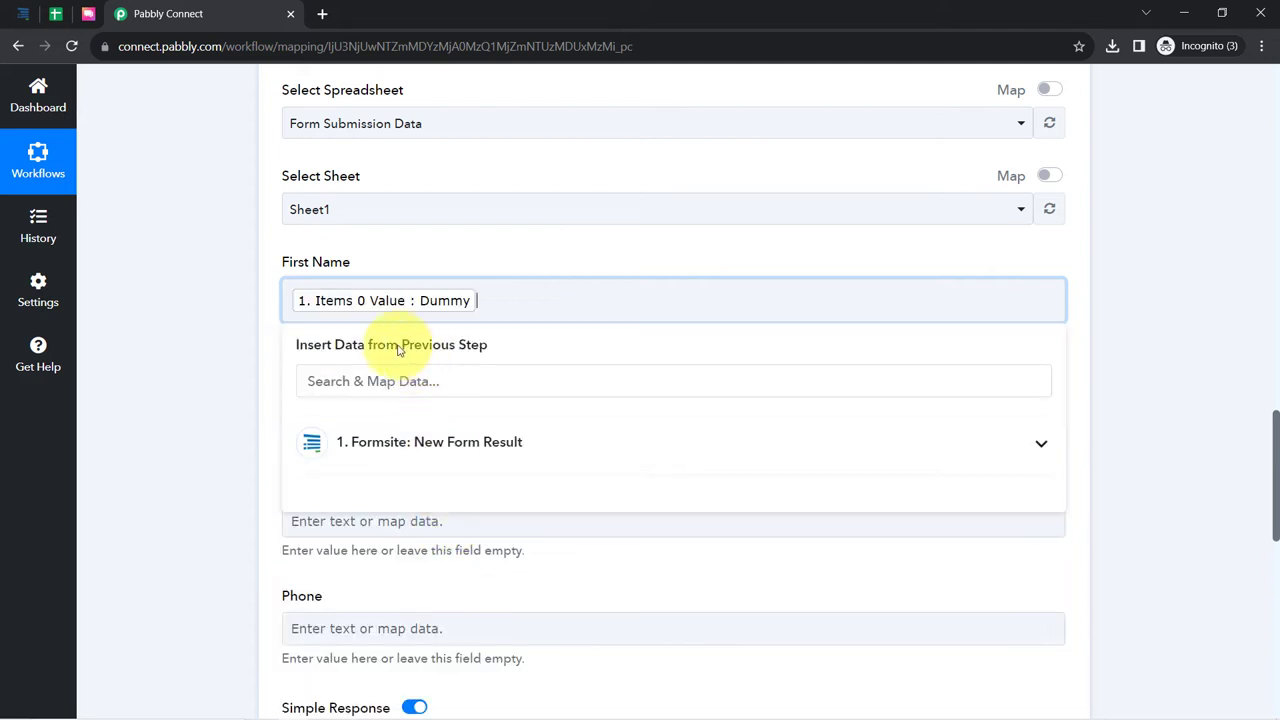
pyautogui.click(224, 364)
pyautogui.click(322, 410)
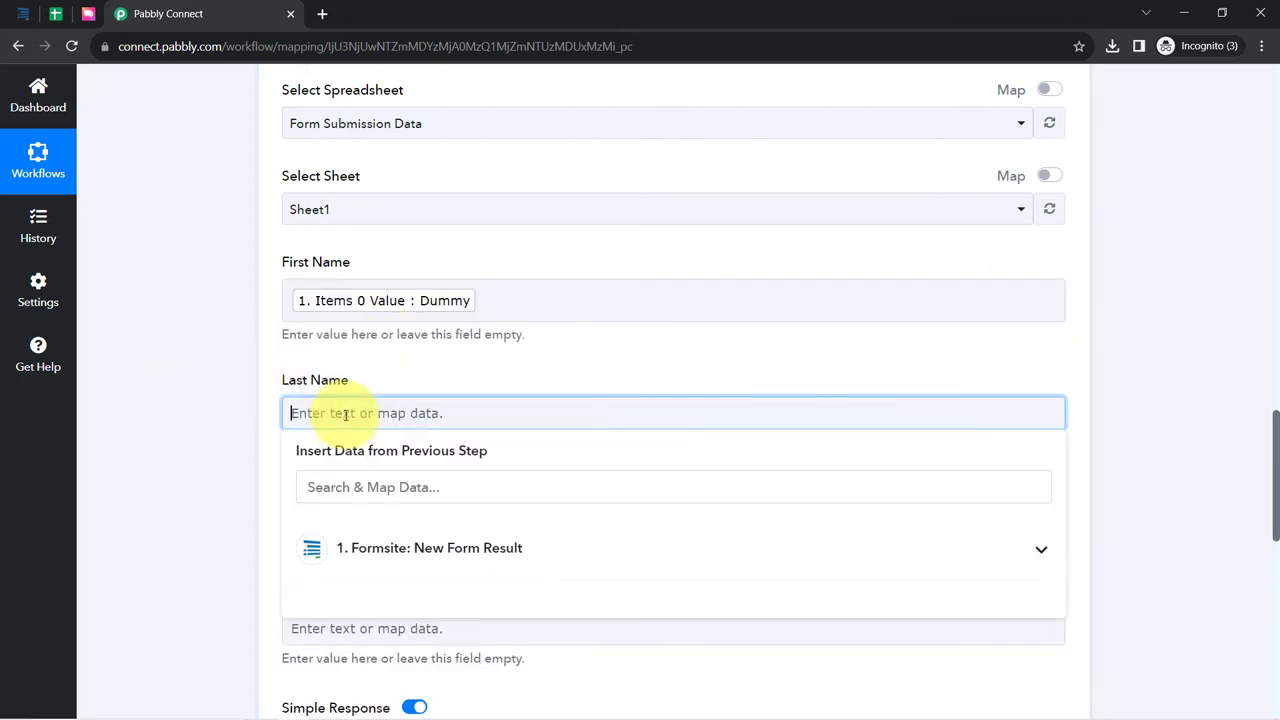
pyautogui.click(353, 556)
pyautogui.click(322, 487)
pyautogui.write('u')
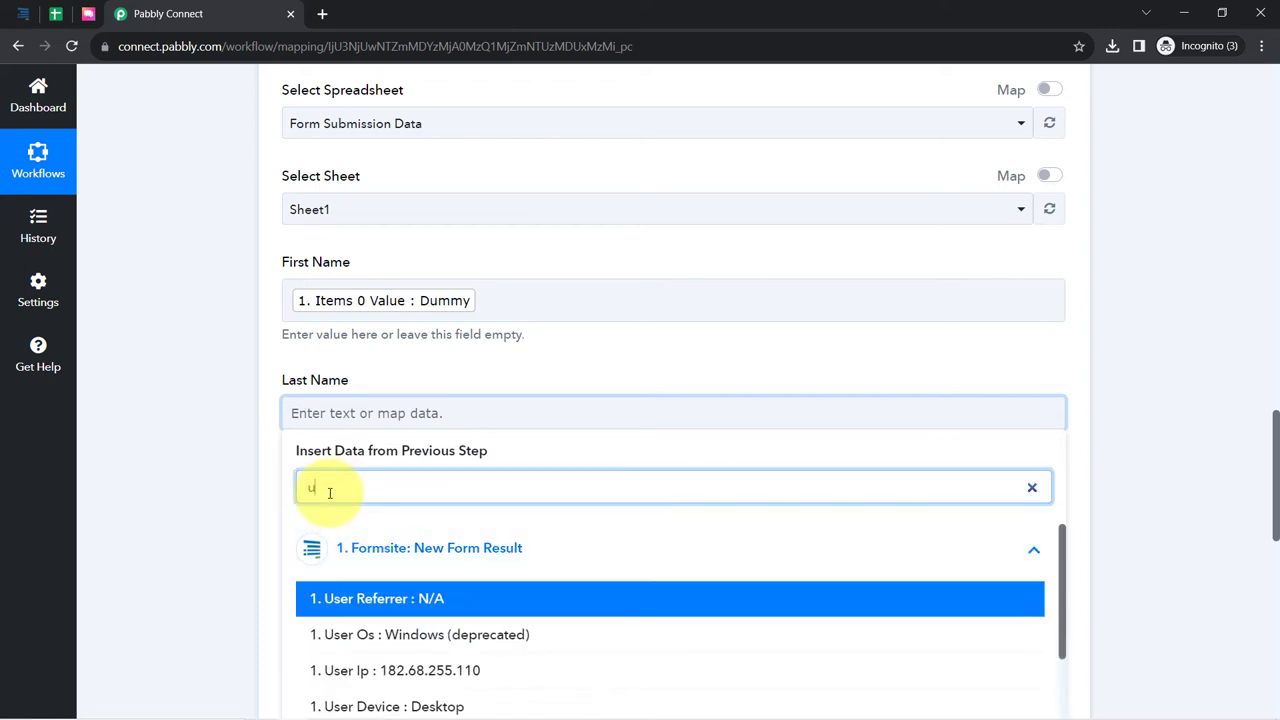
pyautogui.write('ser')
pyautogui.scroll(-2, 300, 580)
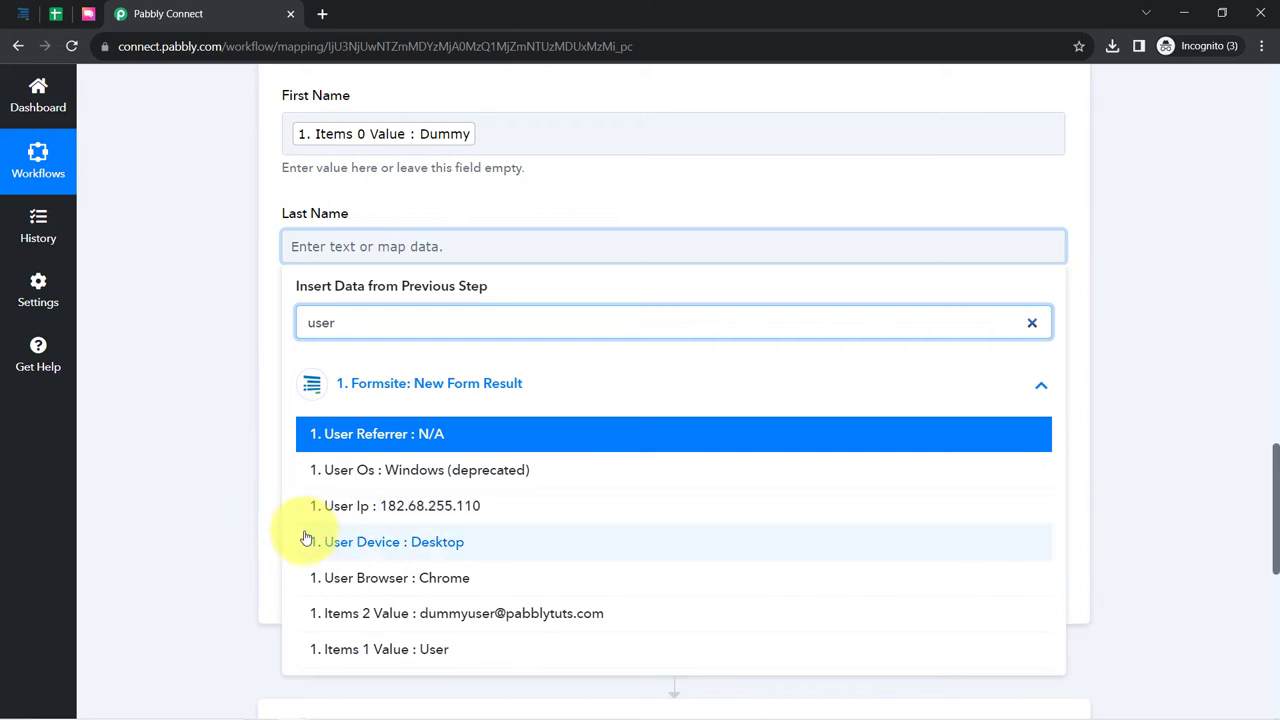
pyautogui.click(323, 649)
pyautogui.click(268, 503)
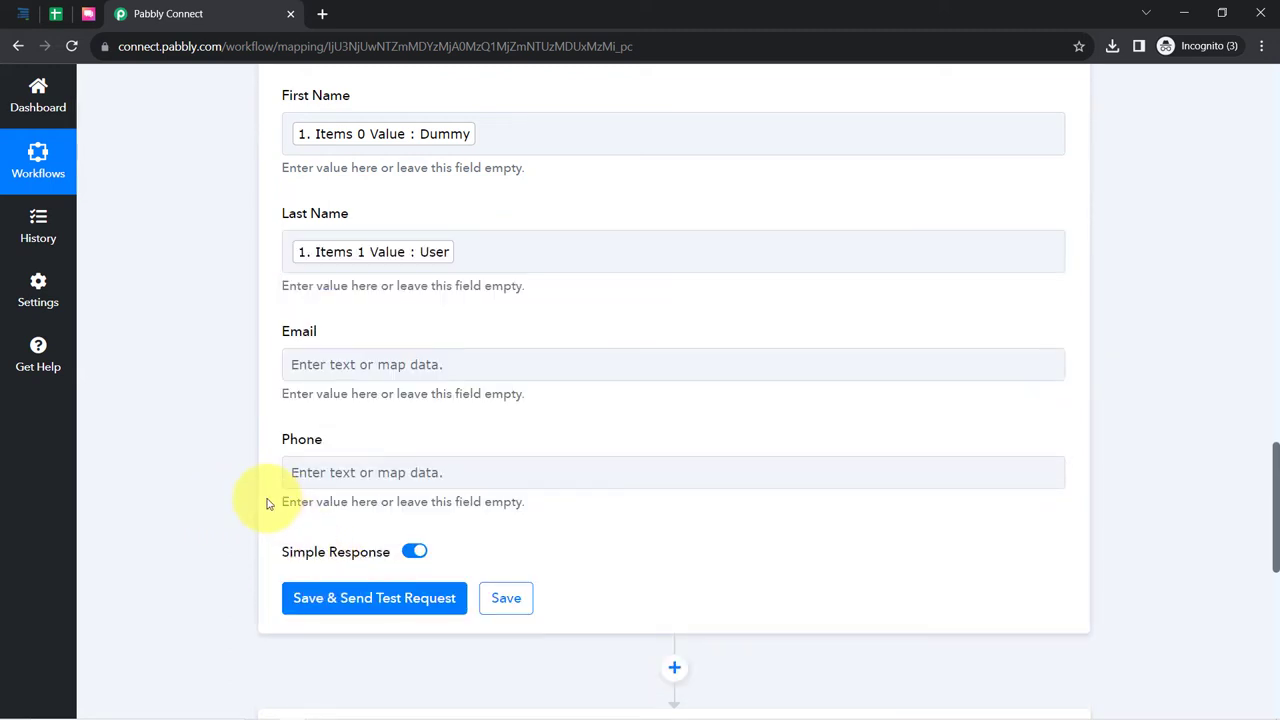
# - Map the Items 2 email answer to Email and the Items 3 phone number to Phone
pyautogui.scroll(-1, 265, 430)
pyautogui.click(286, 281)
pyautogui.click(310, 357)
pyautogui.write('@')
pyautogui.click(403, 470)
pyautogui.click(250, 366)
pyautogui.click(312, 399)
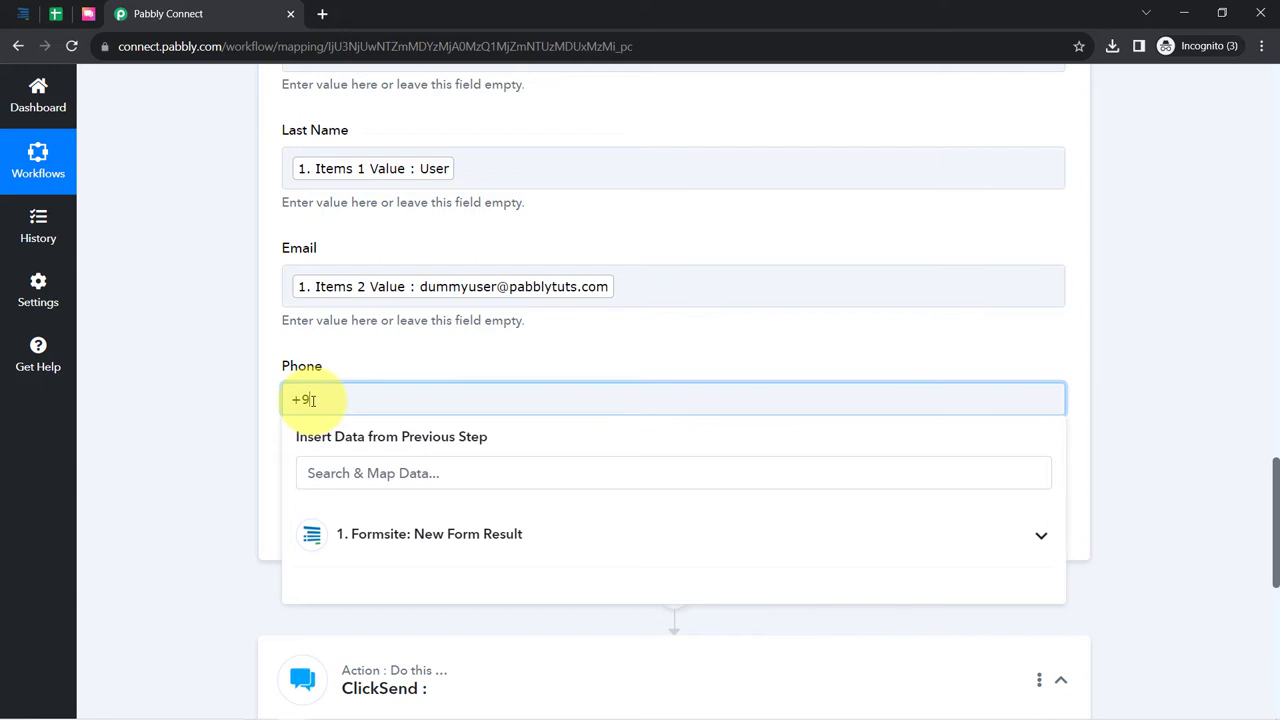
pyautogui.moveTo(430, 712)
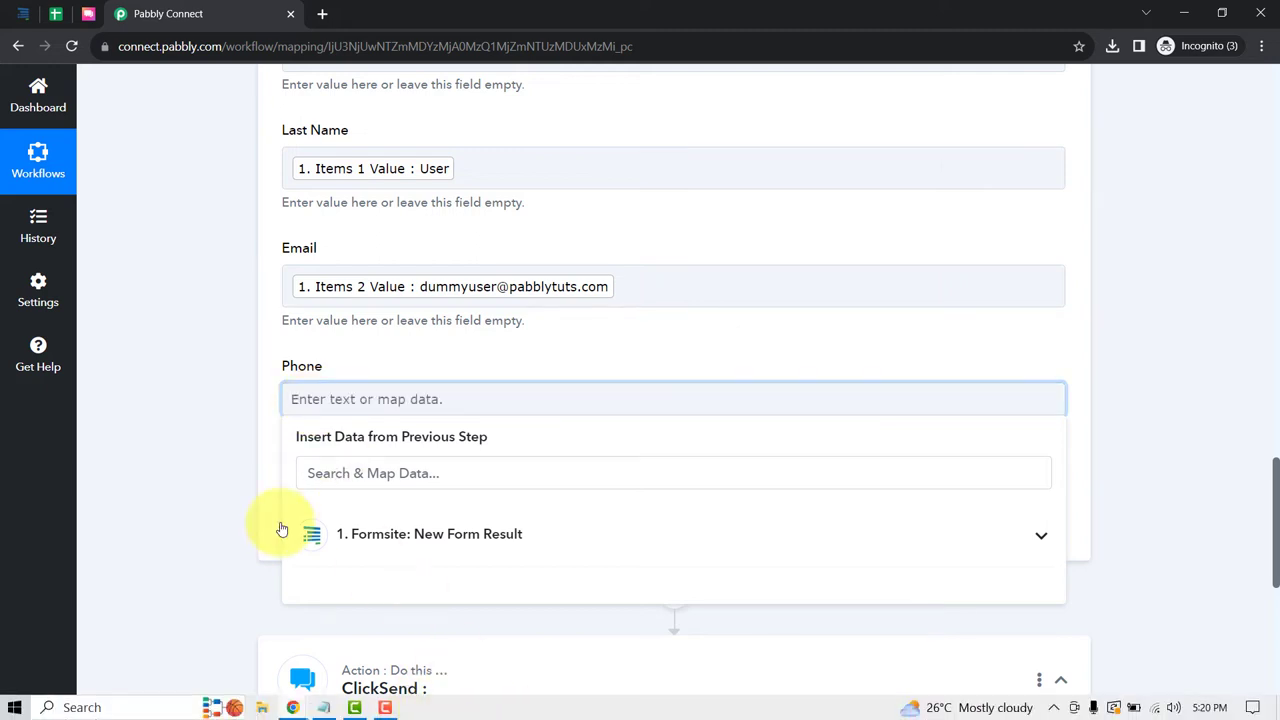
pyautogui.click(356, 472)
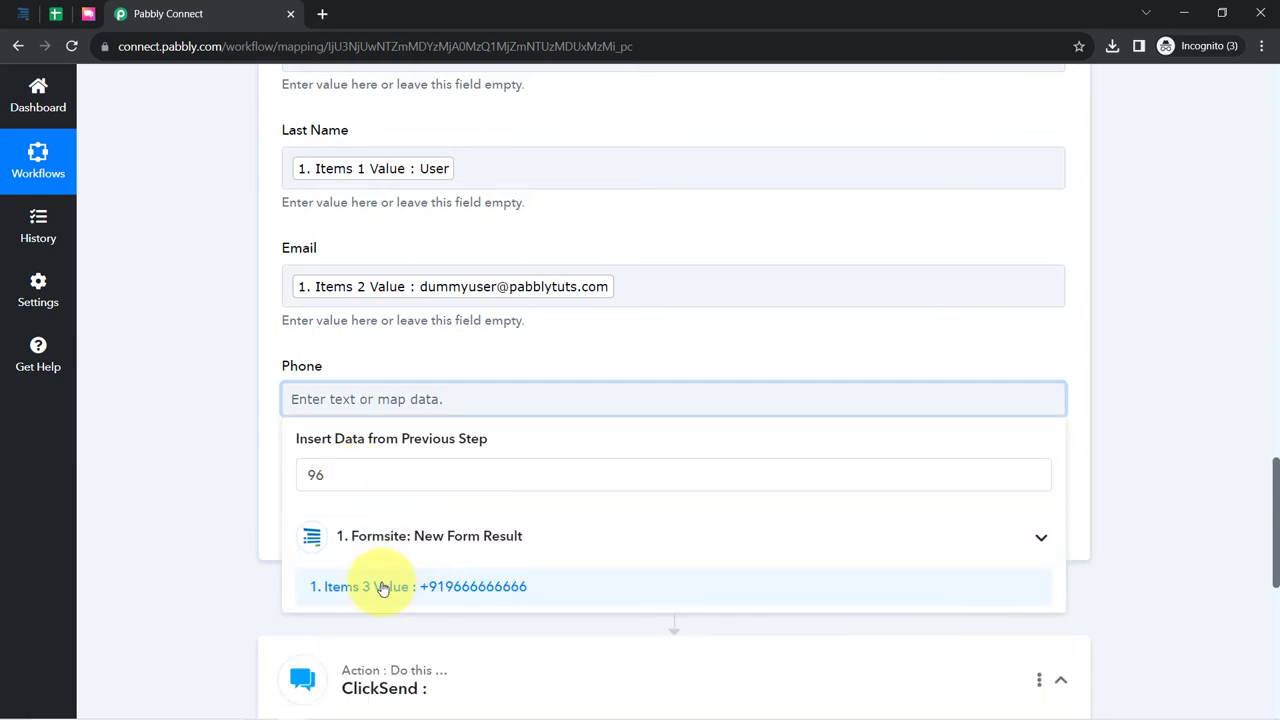
pyautogui.click(373, 586)
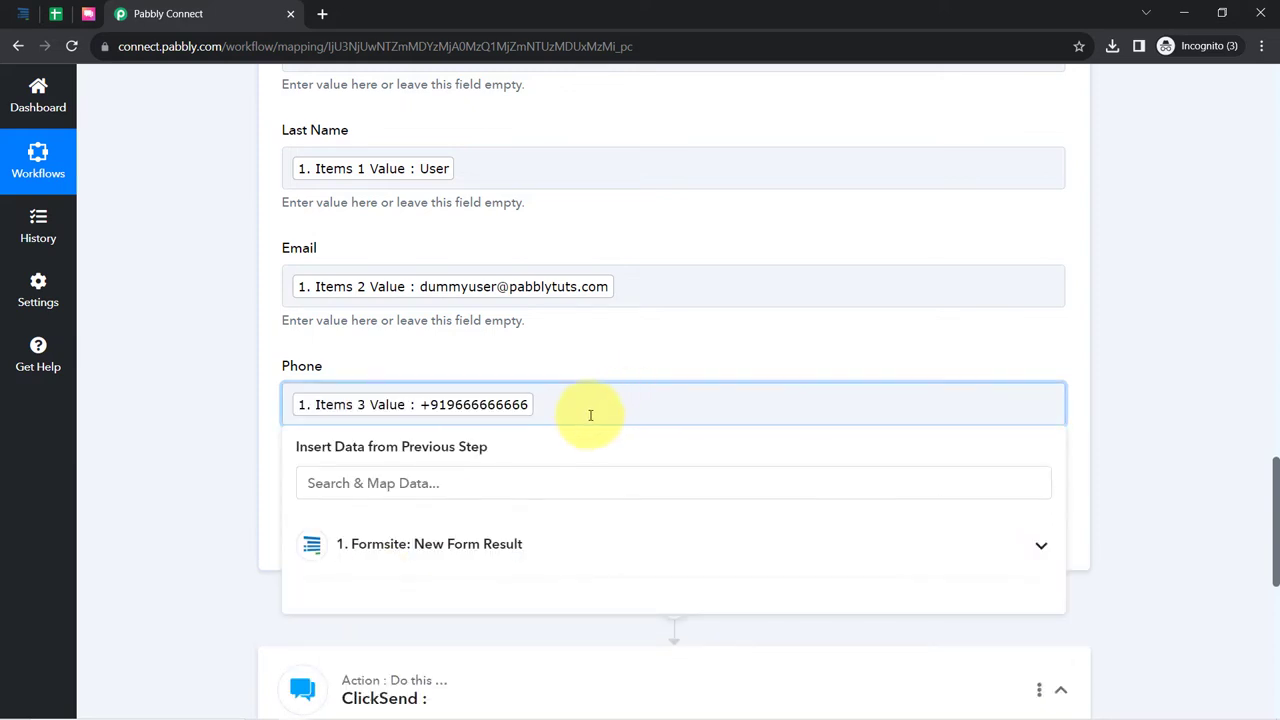
# - Delete the stray characters left after the Email and Phone mappings
pyautogui.click(669, 287)
pyautogui.write('fvdfg')
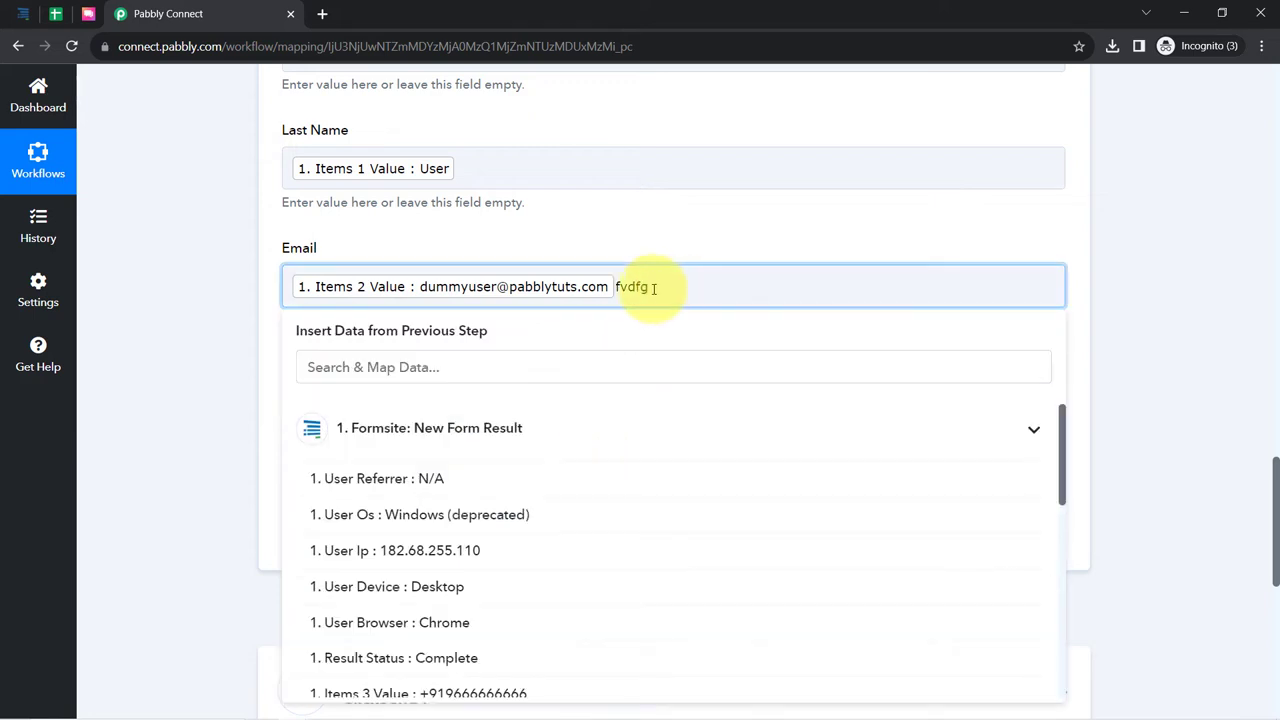
pyautogui.moveTo(654, 288); pyautogui.dragTo(611, 302)
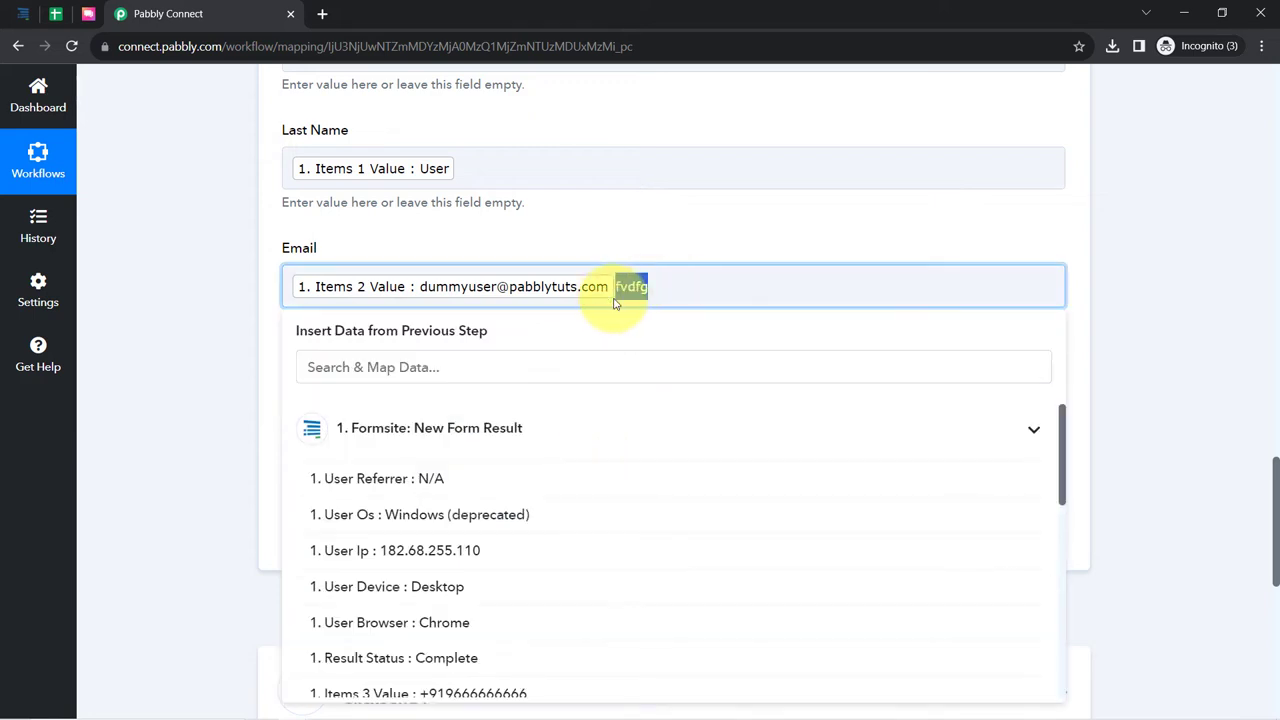
pyautogui.press('BackSpace')
pyautogui.click(236, 418)
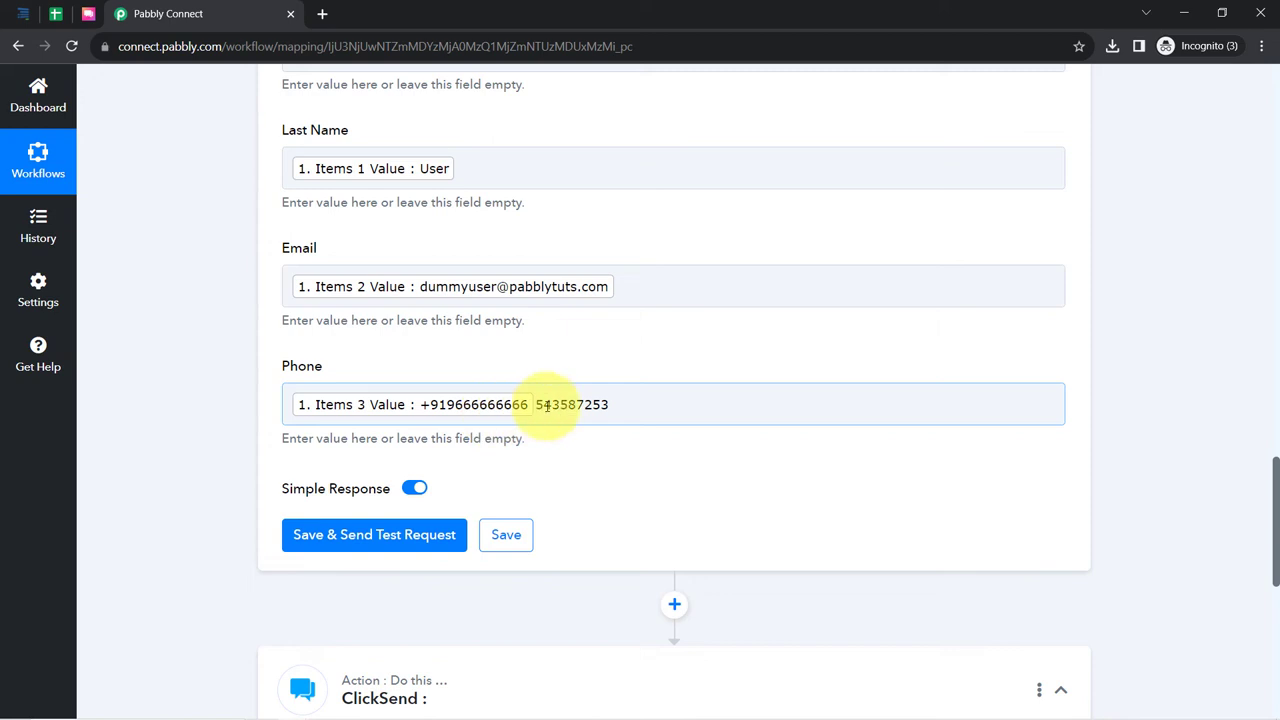
pyautogui.moveTo(616, 404); pyautogui.dragTo(525, 406)
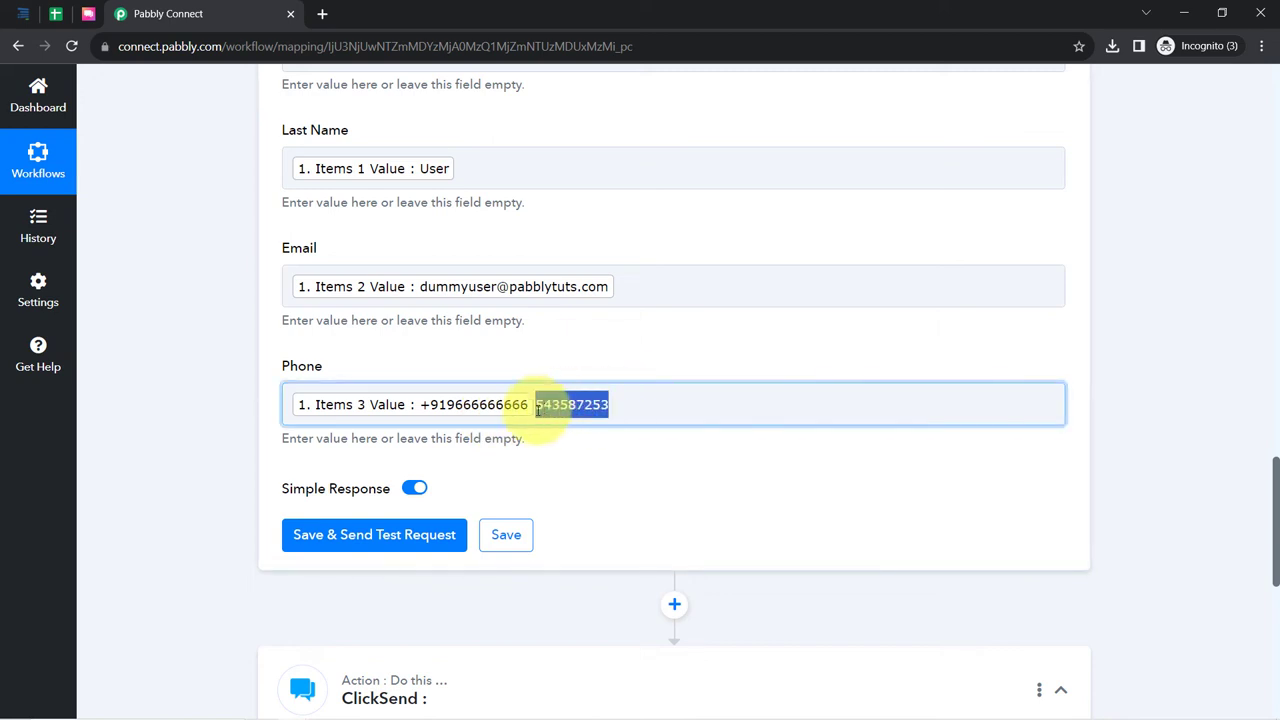
pyautogui.press('BackSpace')
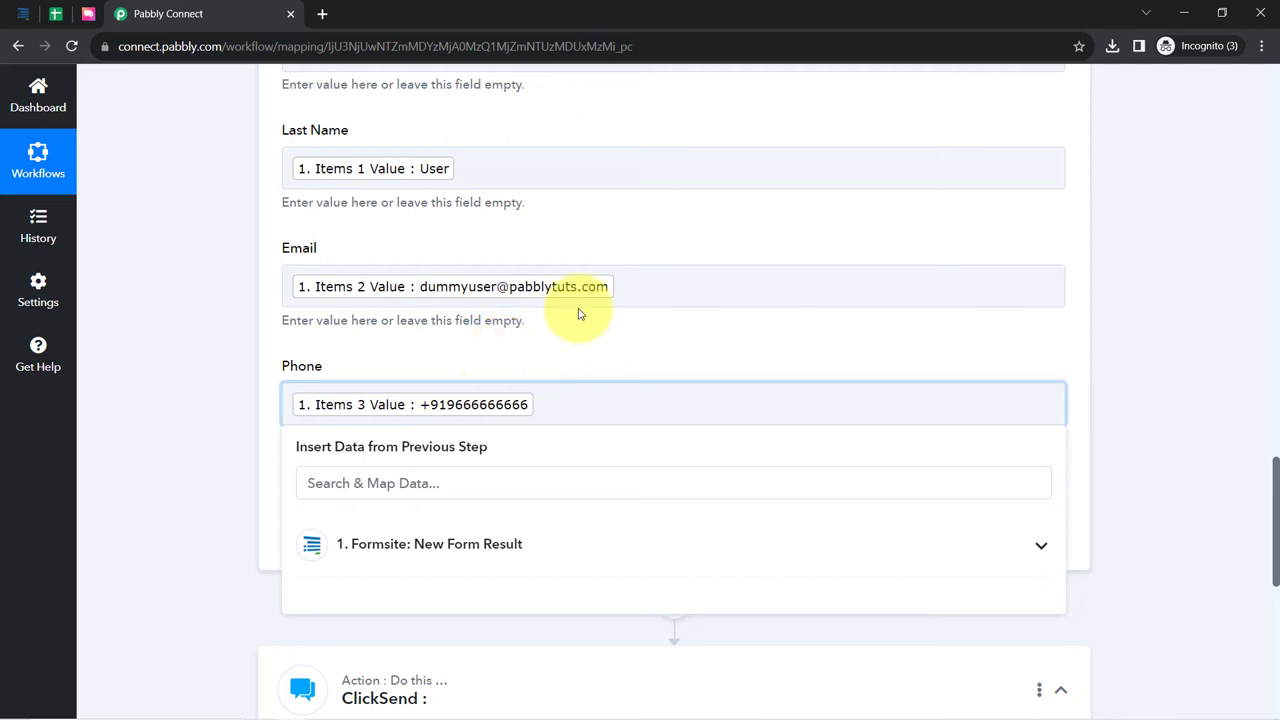
# - Save and test the Google Sheets step, which updates 1 row and 4 cells in Sheet1!A2:D2
pyautogui.click(223, 420)
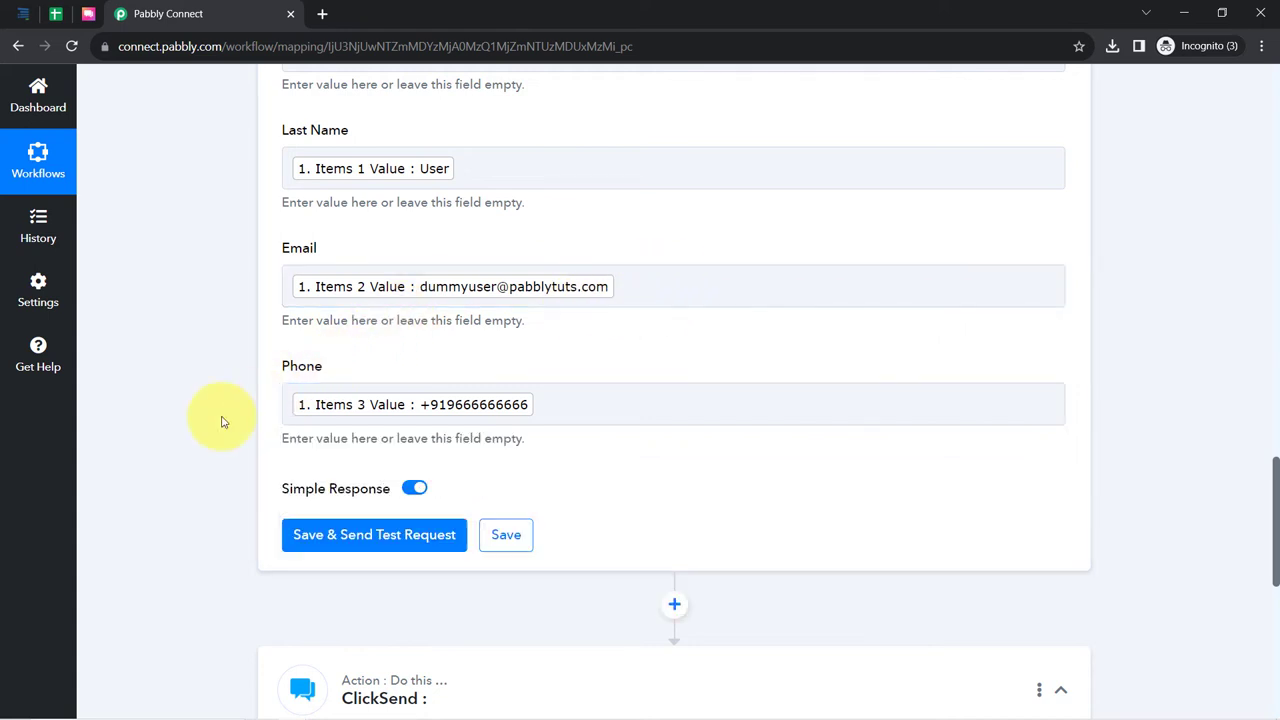
pyautogui.scroll(-3, 240, 418)
pyautogui.click(311, 214)
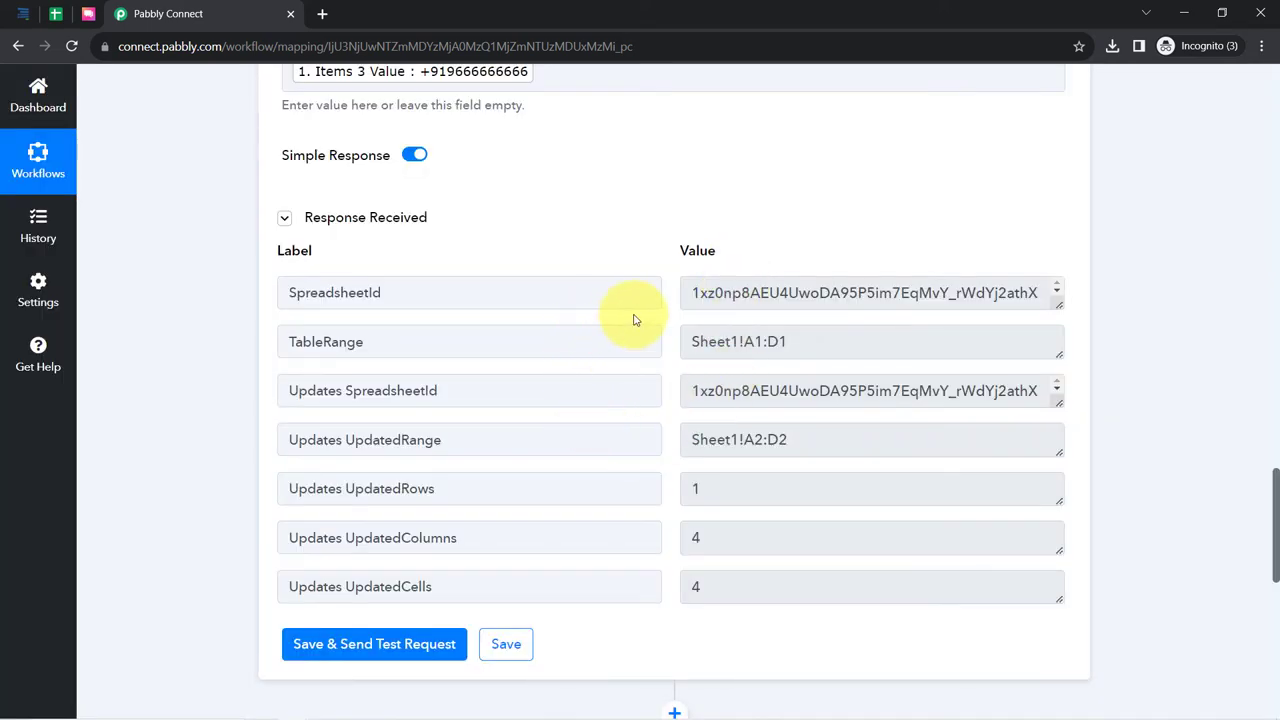
pyautogui.click(56, 14)
# - Remove bold from the row 2 test entry and widen column C so the email fits
pyautogui.click(362, 378)
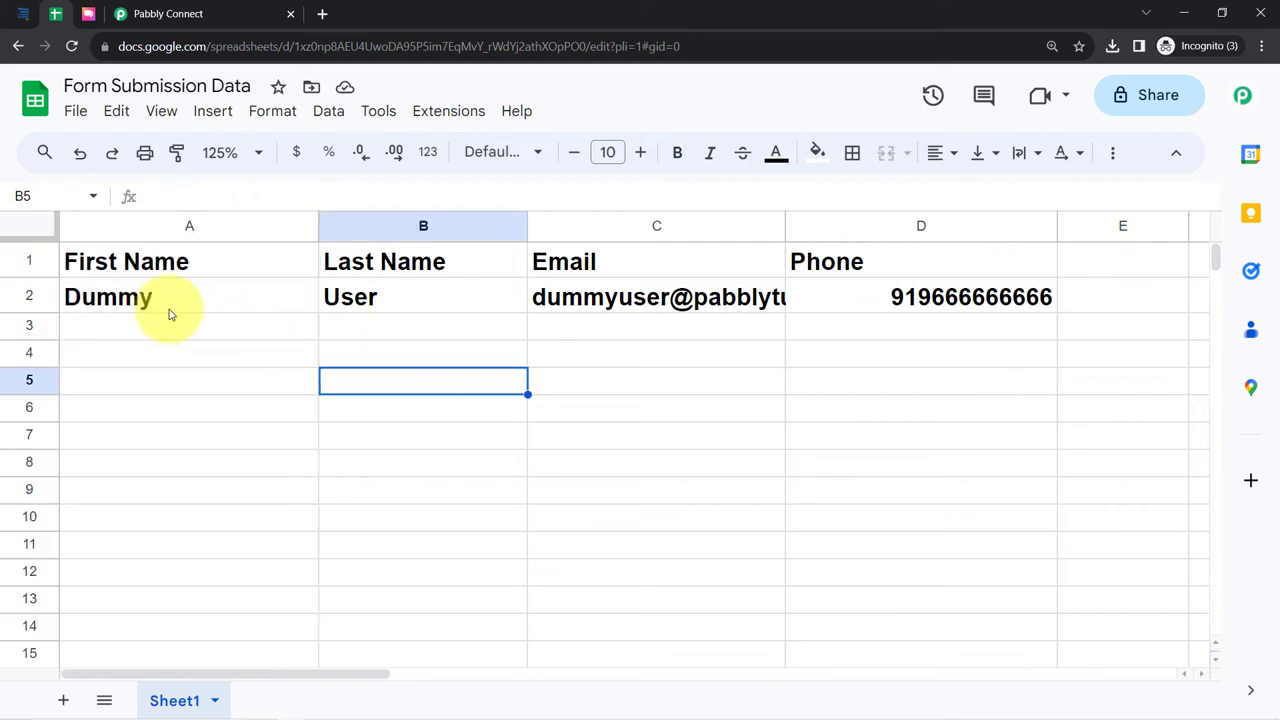
pyautogui.click(5, 298)
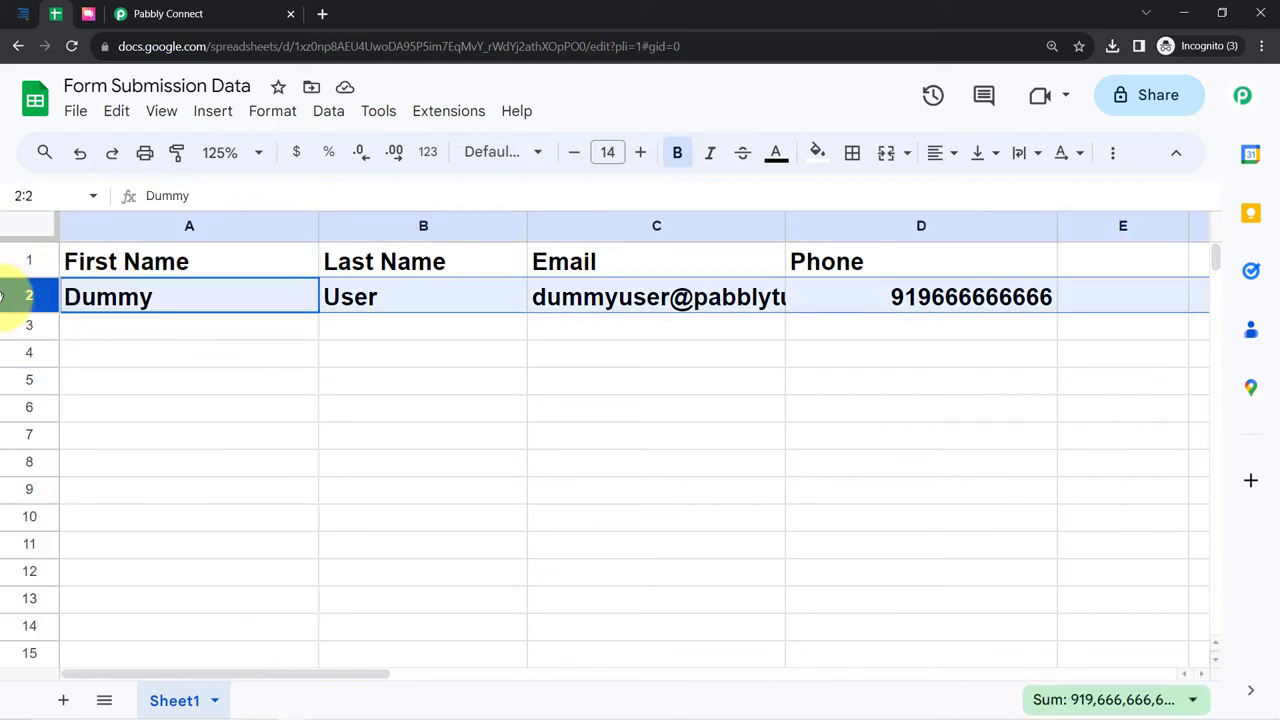
pyautogui.click(677, 153)
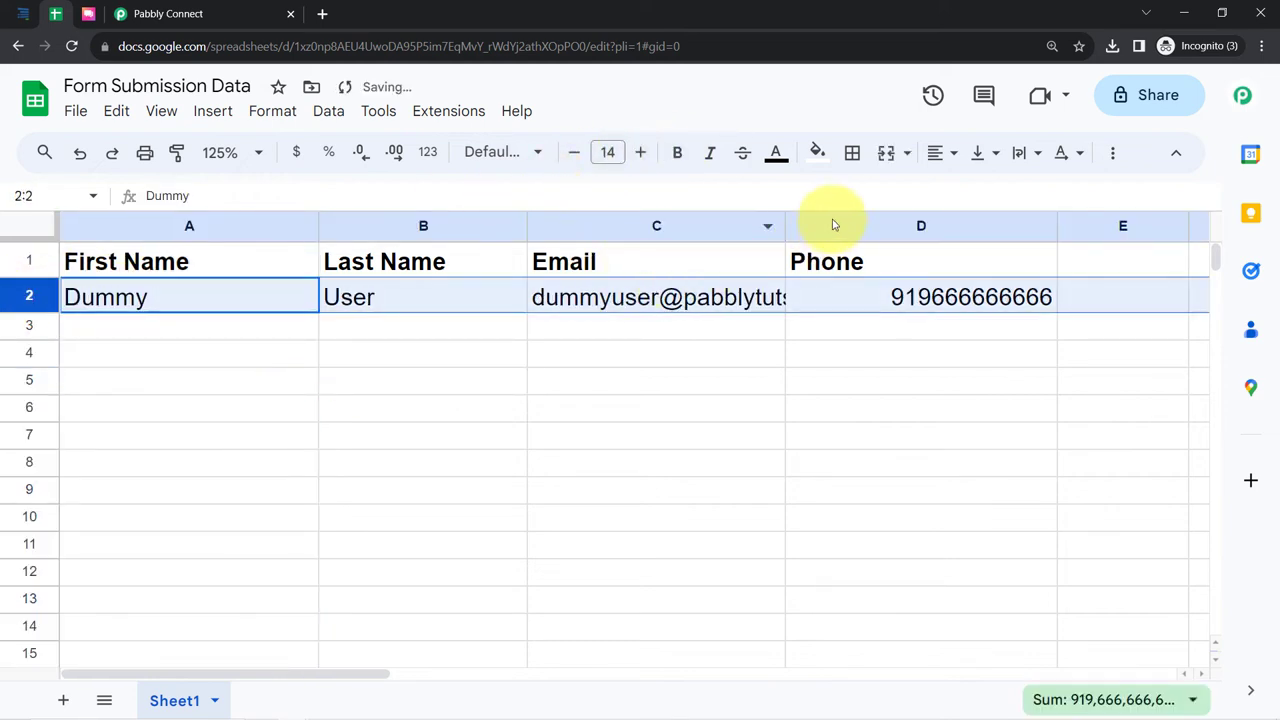
pyautogui.moveTo(785, 218); pyautogui.dragTo(821, 220)
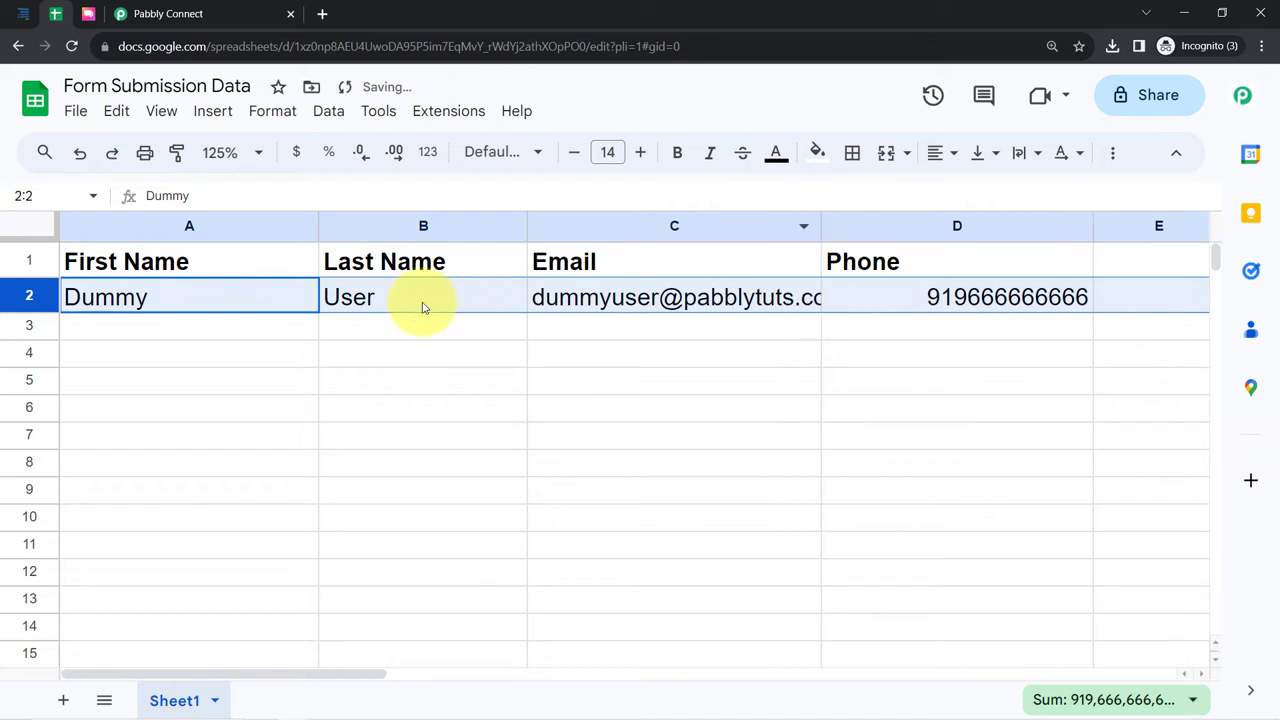
# - Check the stored phone number in D2, then return to the Pabbly Connect workflow
pyautogui.click(205, 408)
pyautogui.click(425, 330)
pyautogui.click(594, 325)
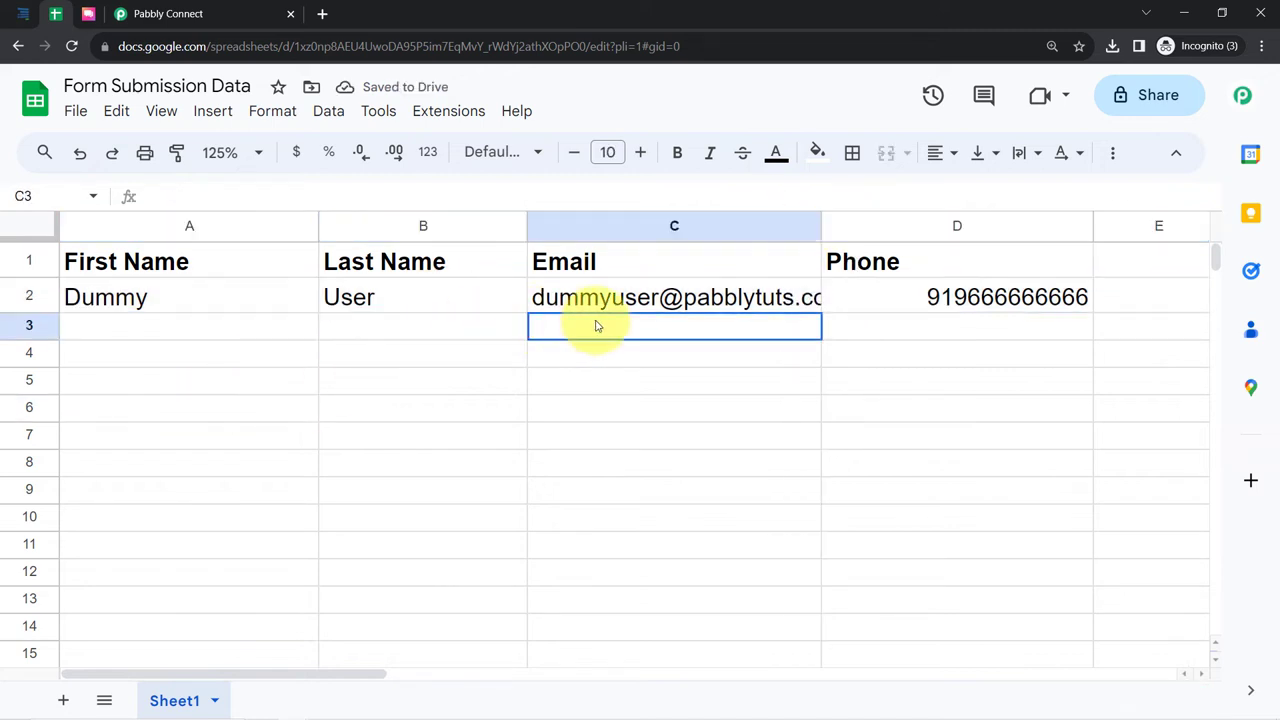
pyautogui.click(874, 308)
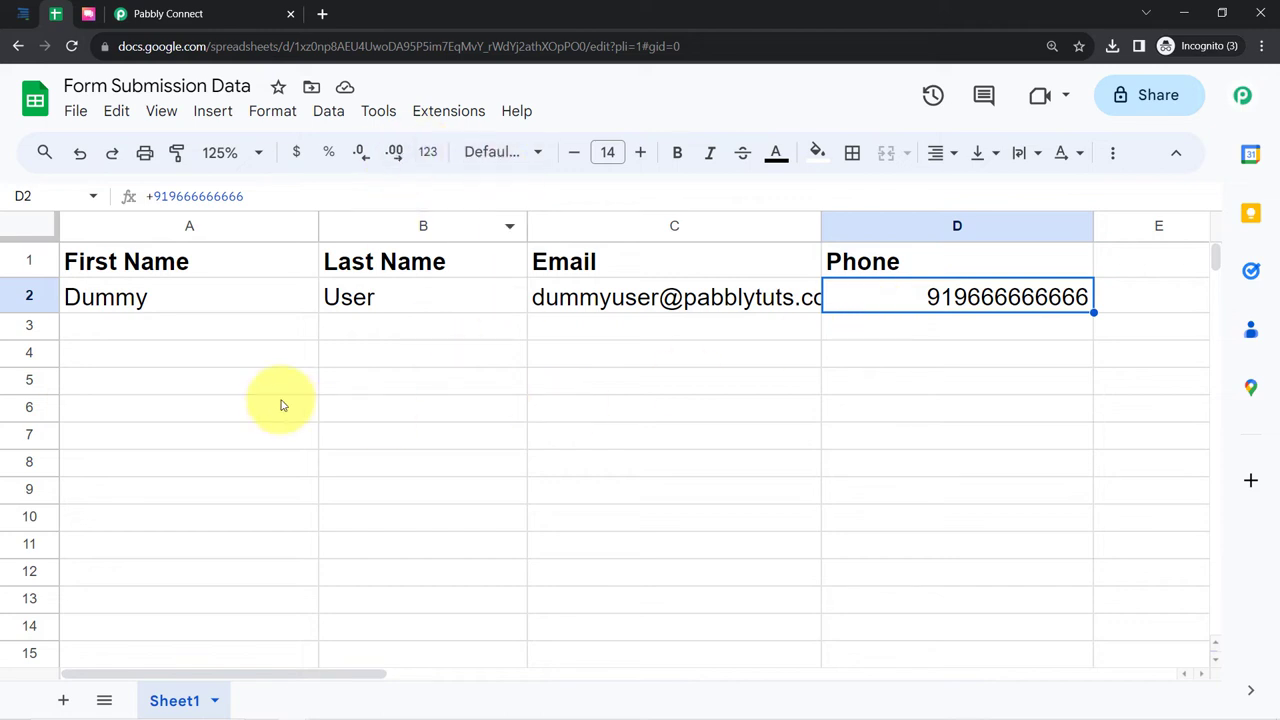
pyautogui.click(170, 14)
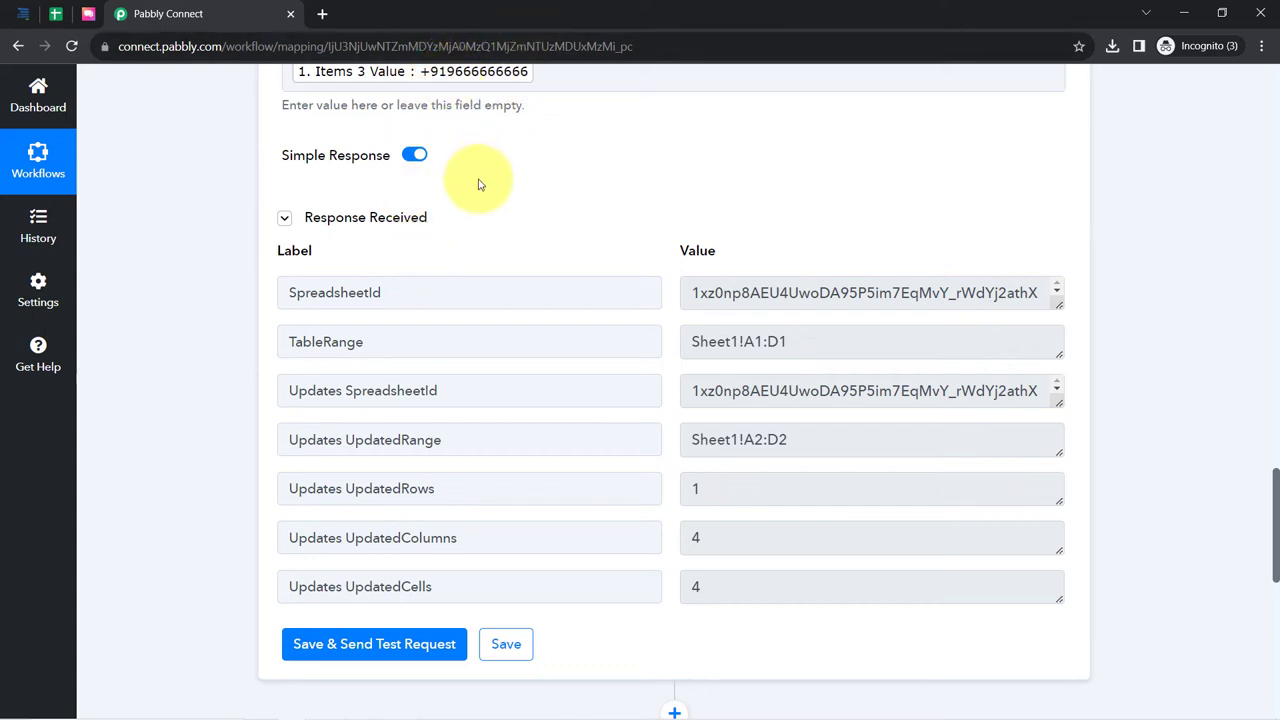
pyautogui.scroll(1, 477, 186)
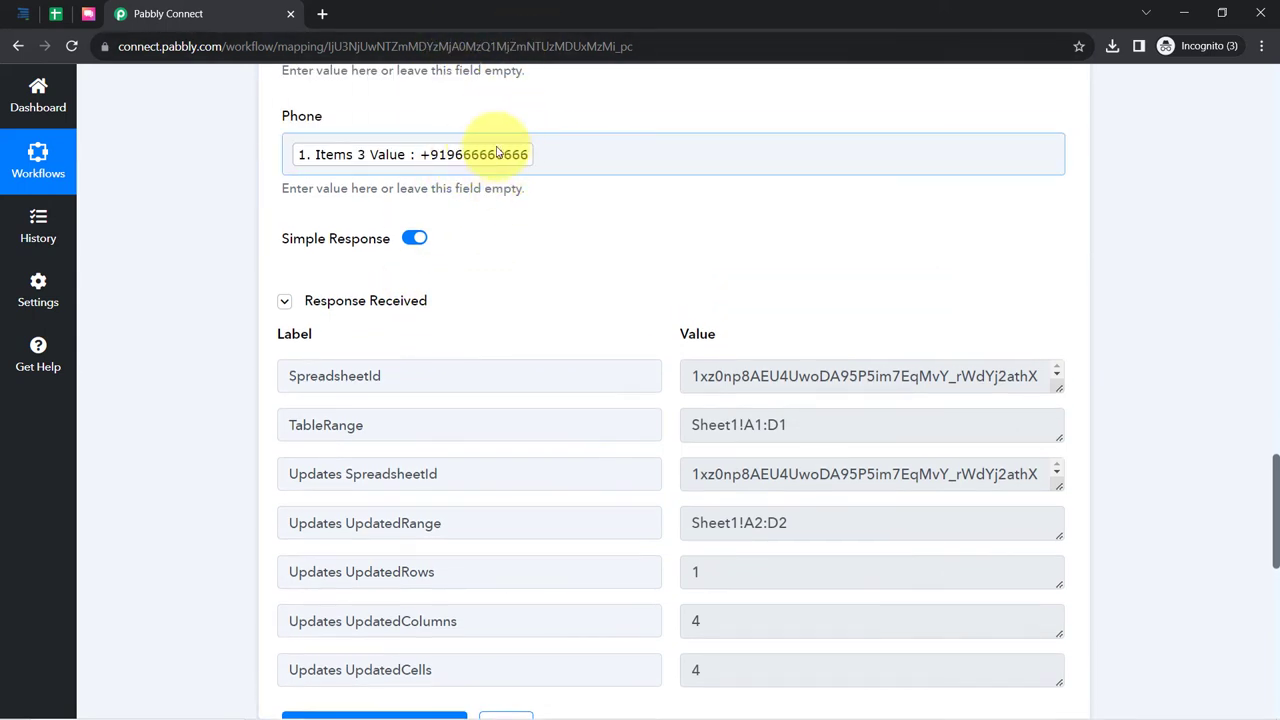
pyautogui.scroll(-8, 209, 509)
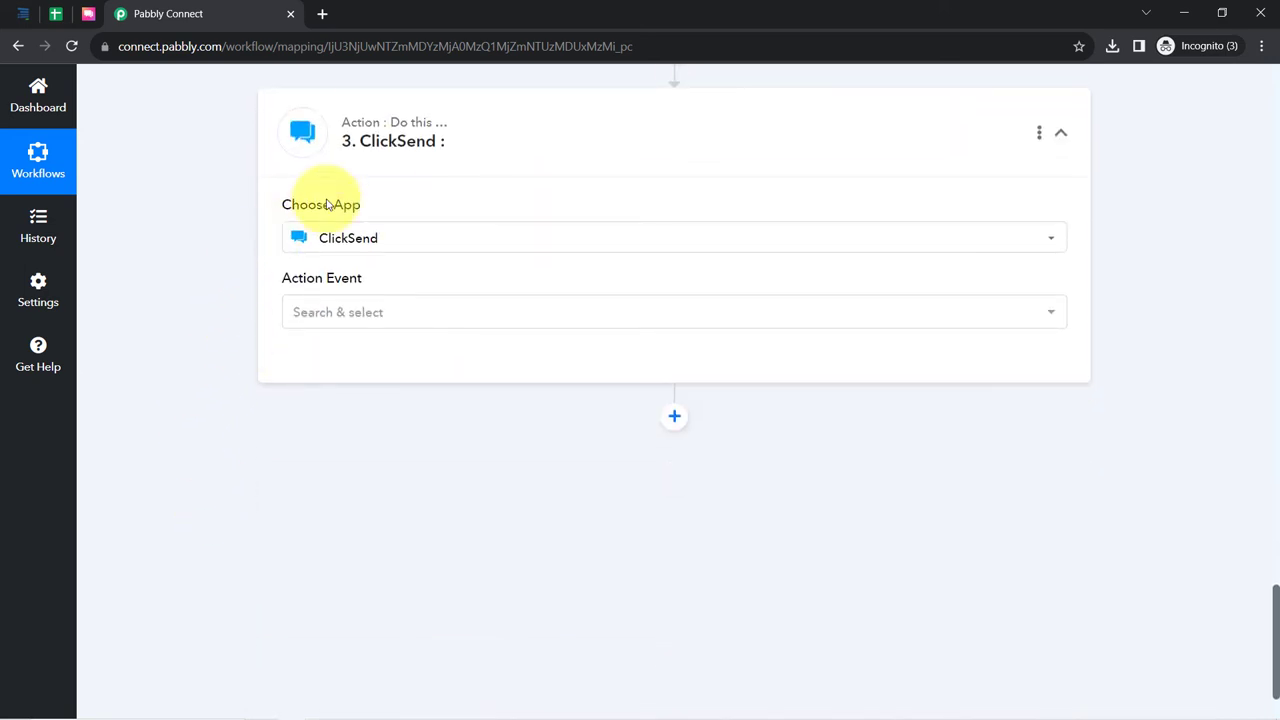
pyautogui.moveTo(416, 116)
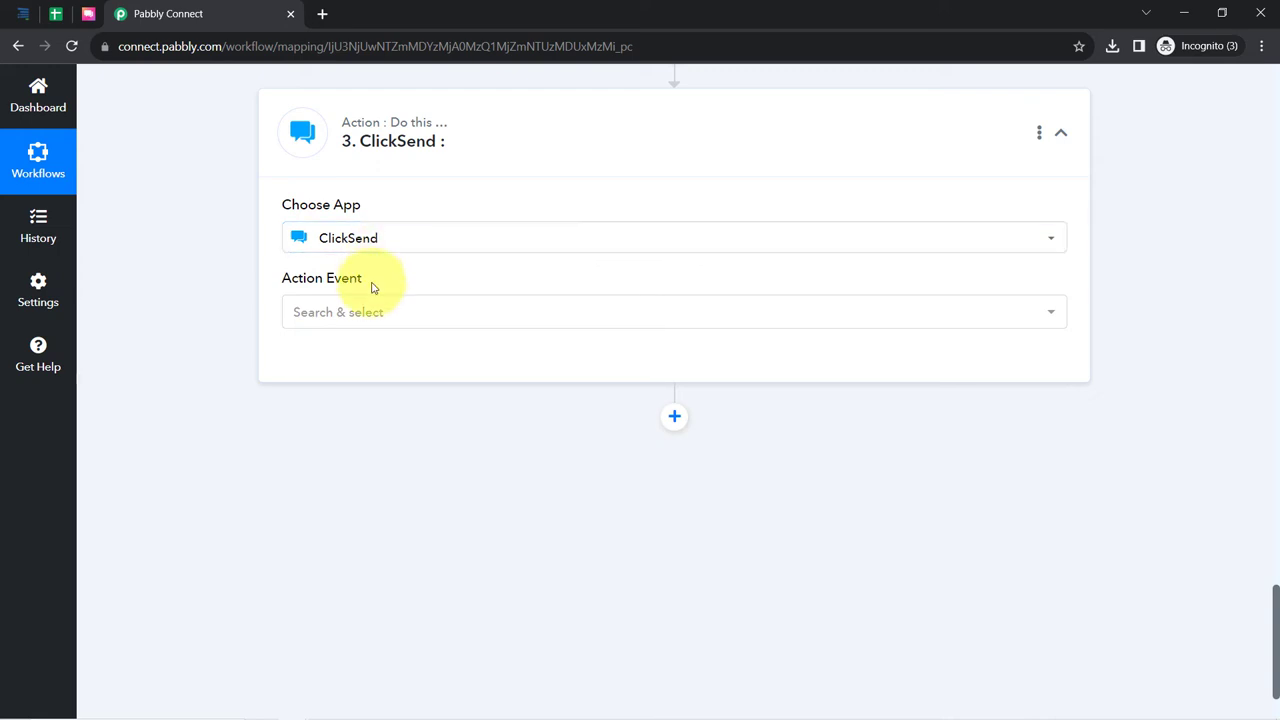
# - Choose Send SMS from the ClickSend Action Event list
pyautogui.click(318, 318)
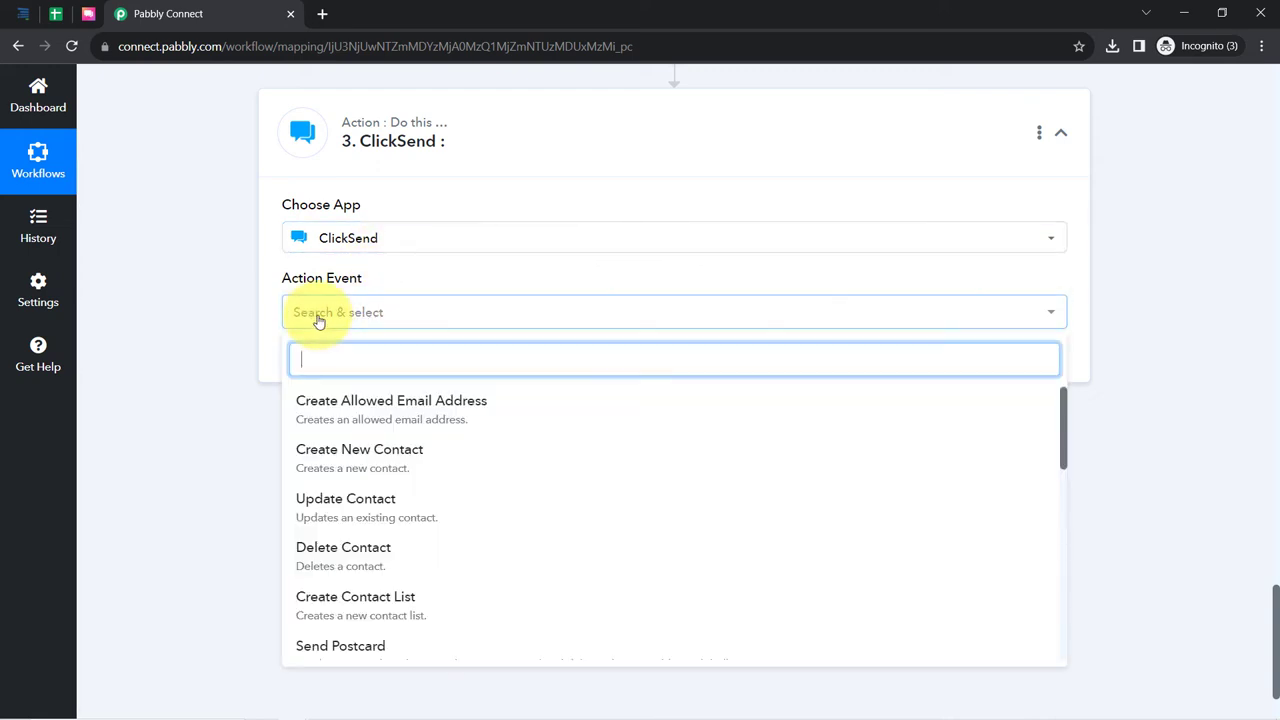
pyautogui.scroll(-1, 388, 495)
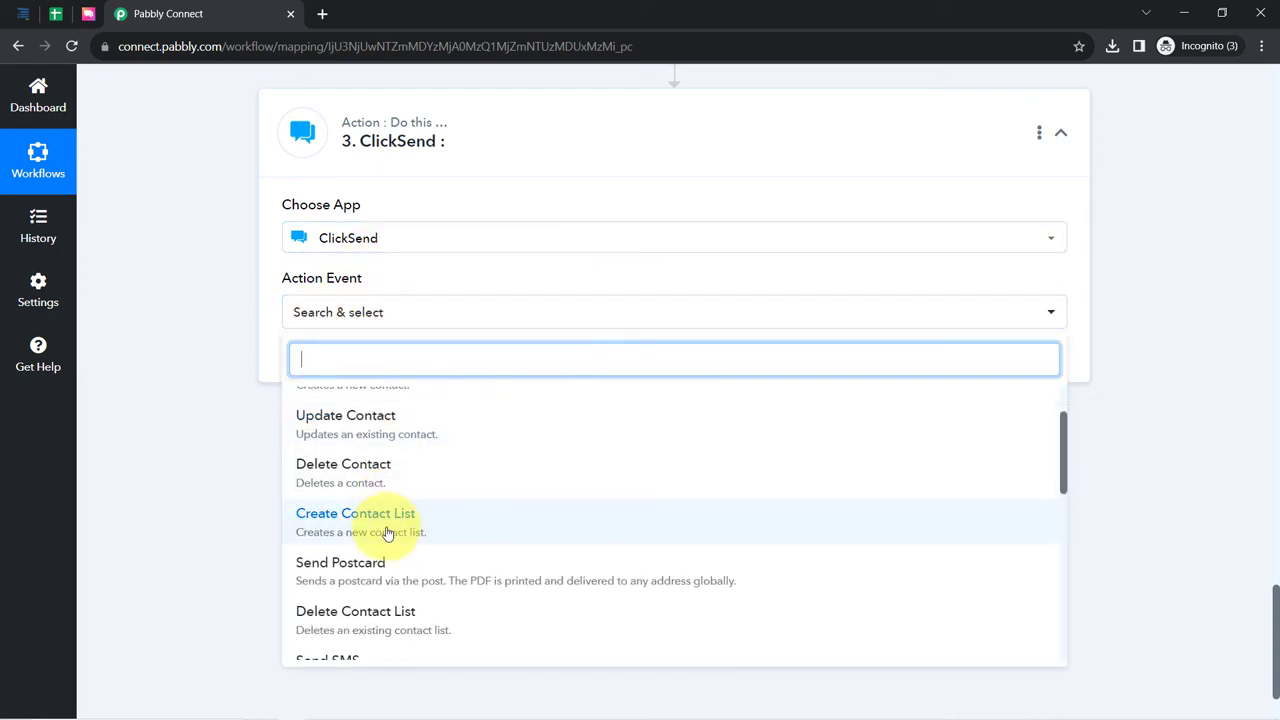
pyautogui.scroll(-1, 388, 535)
pyautogui.click(340, 582)
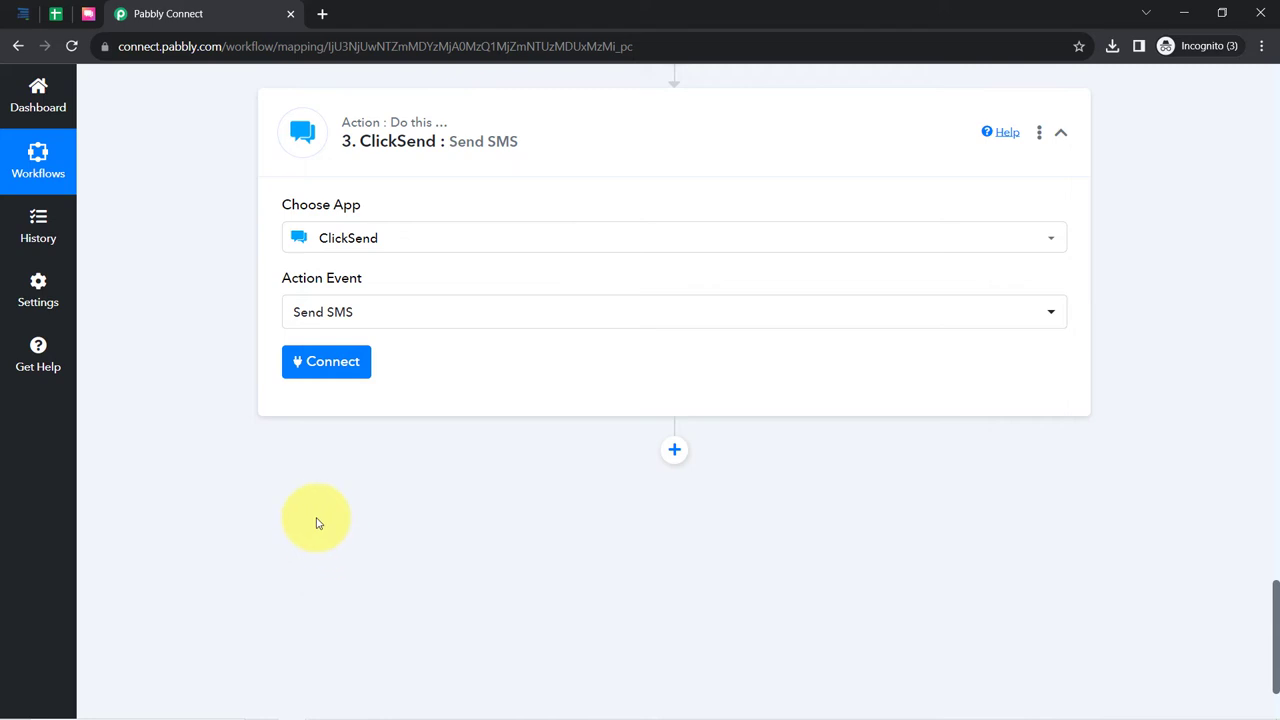
# - Add a new ClickSend #2 connection and read the help text on finding the username and API key
pyautogui.click(333, 372)
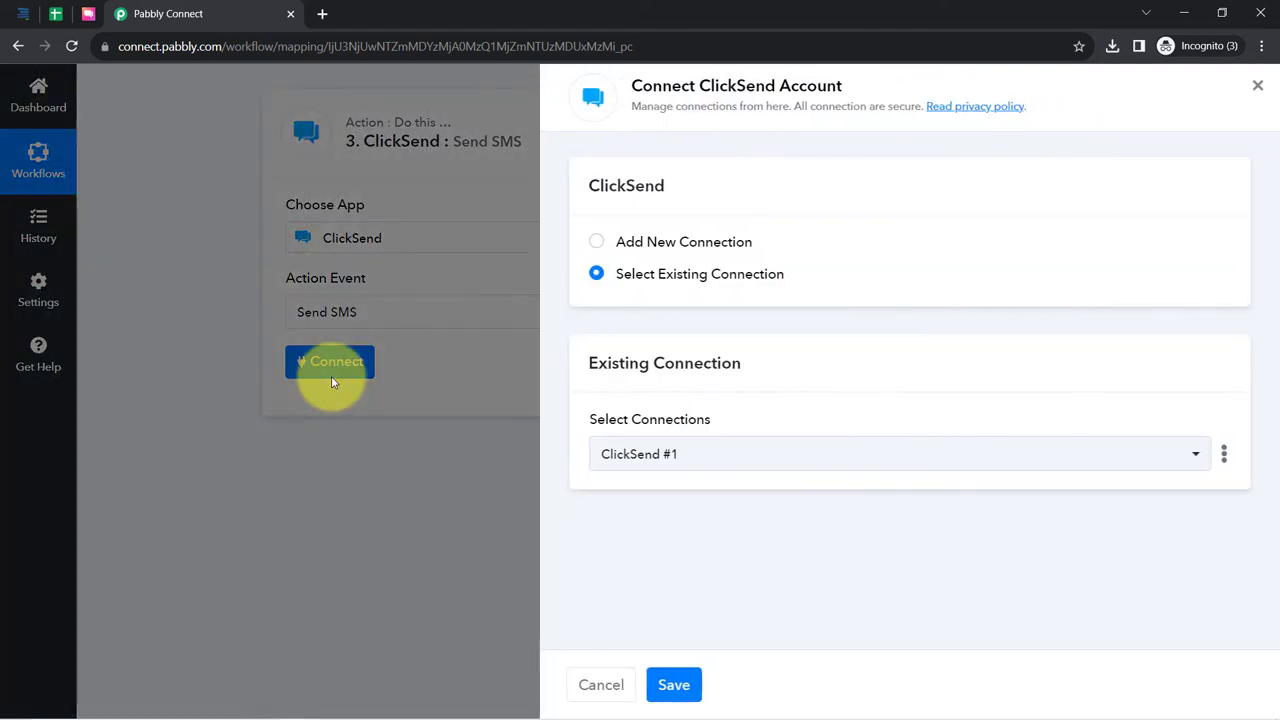
pyautogui.click(671, 243)
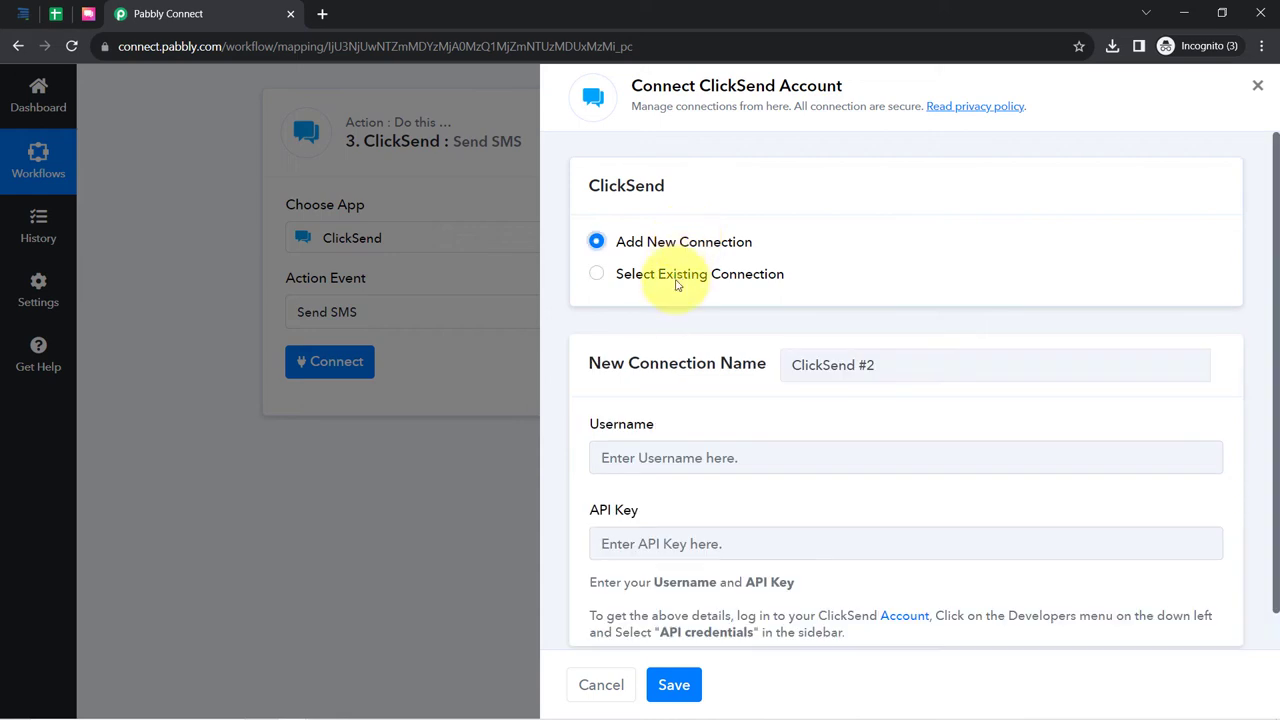
pyautogui.scroll(-1, 1257, 340)
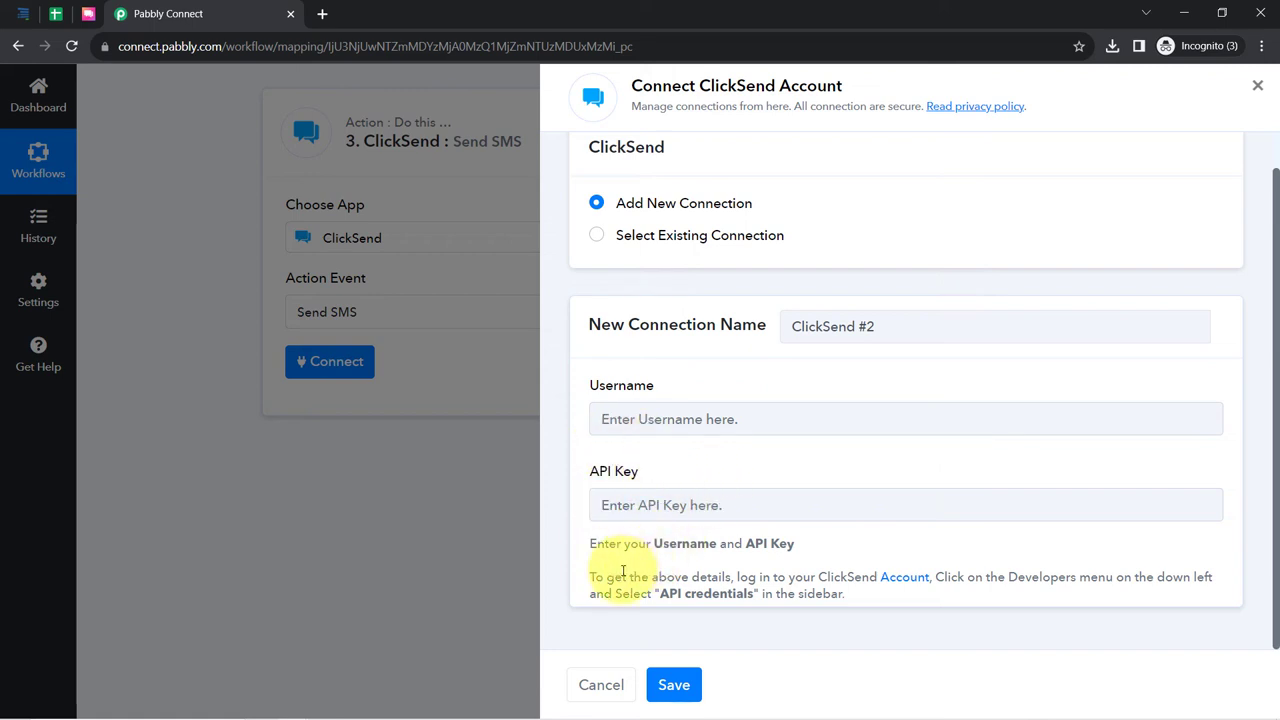
pyautogui.moveTo(628, 577); pyautogui.dragTo(1210, 580)
pyautogui.click(810, 598)
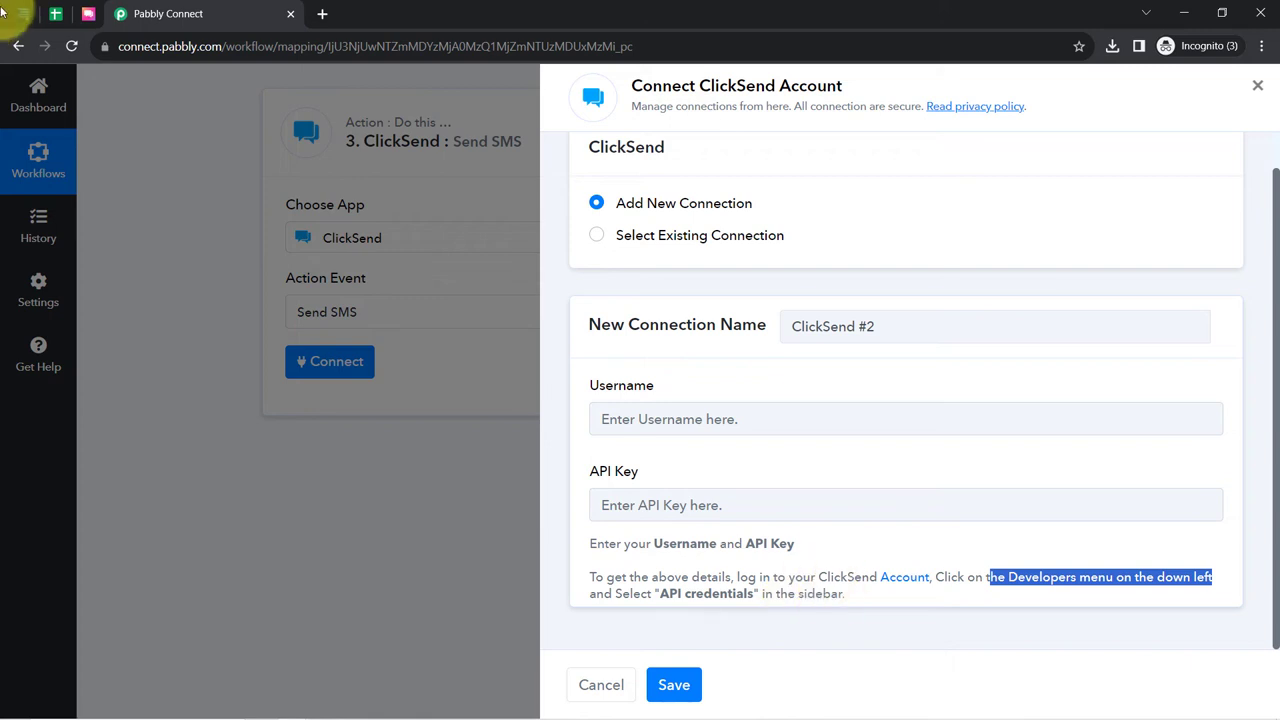
pyautogui.click(706, 578)
pyautogui.click(88, 14)
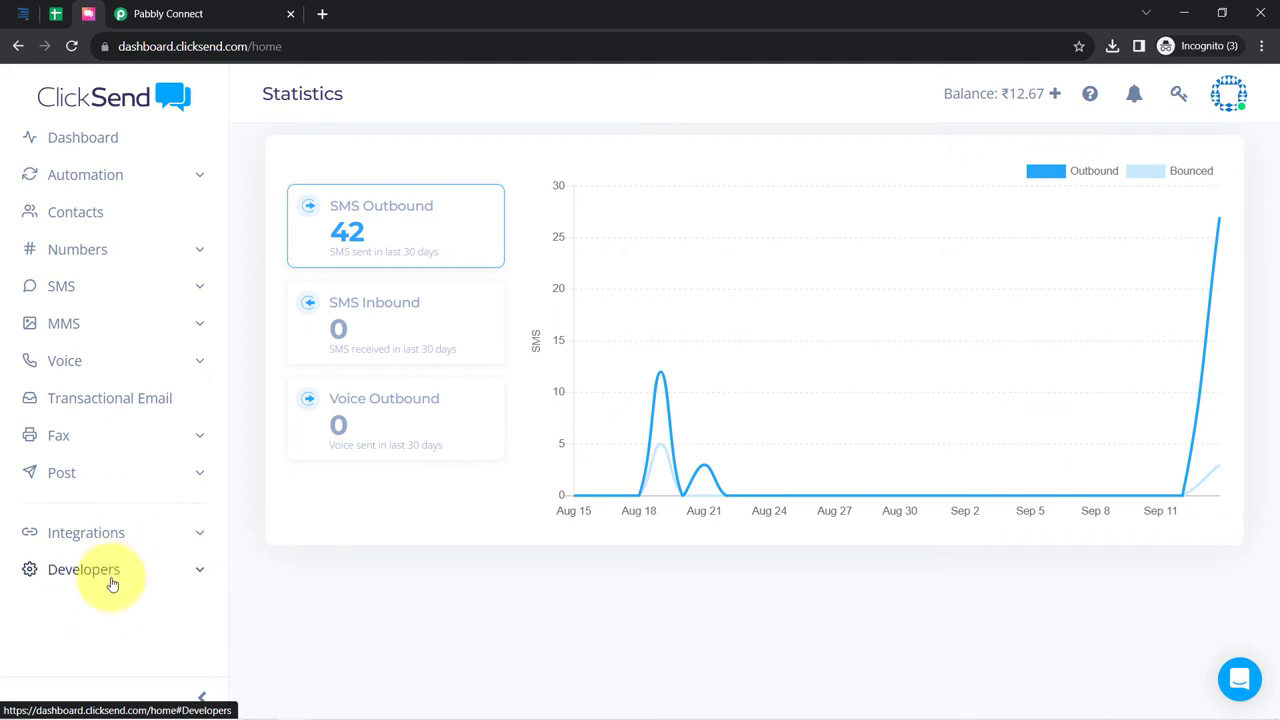
# - Copy the subaccount username from ClickSend's API credentials page into the connection's Username field
pyautogui.click(112, 580)
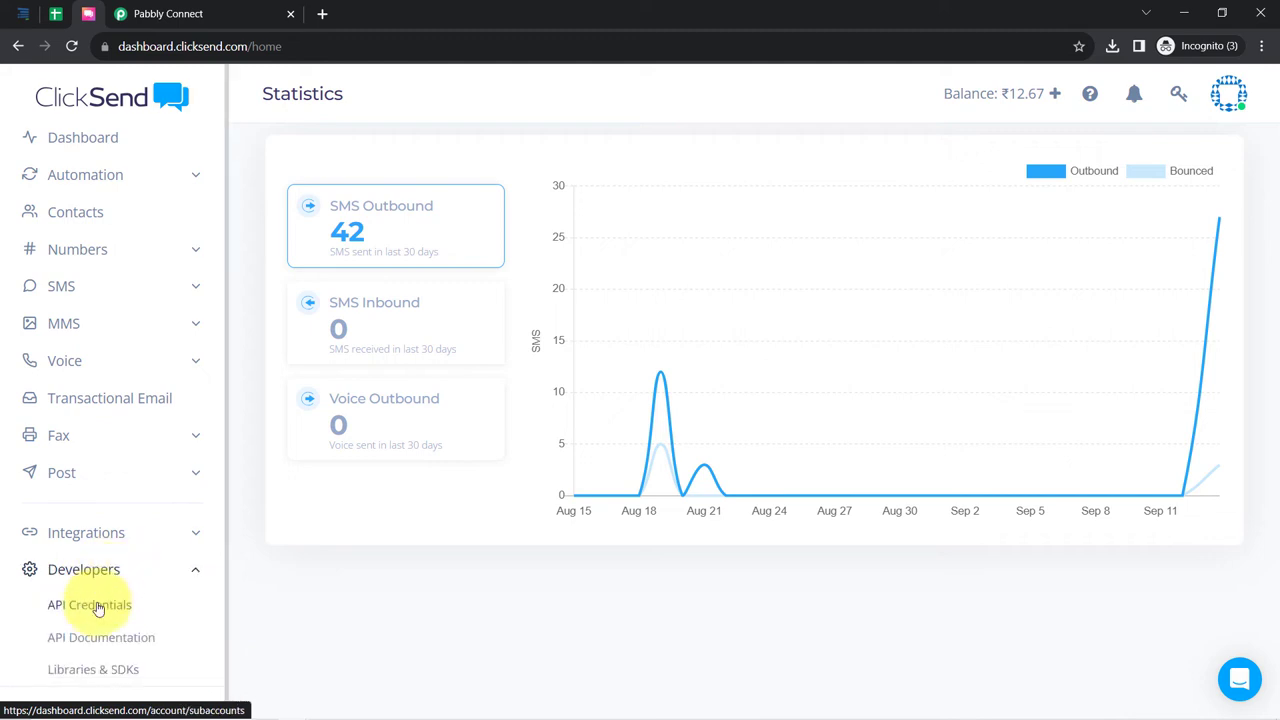
pyautogui.click(97, 607)
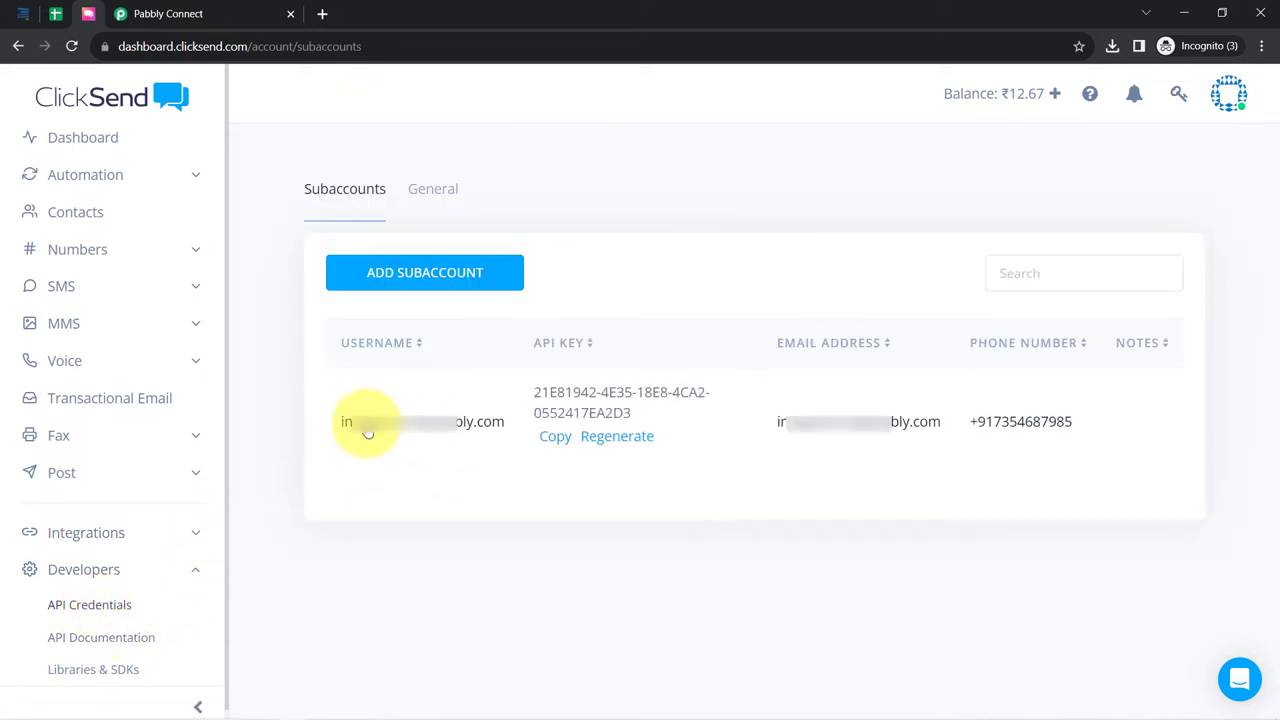
pyautogui.moveTo(343, 426); pyautogui.dragTo(517, 433)
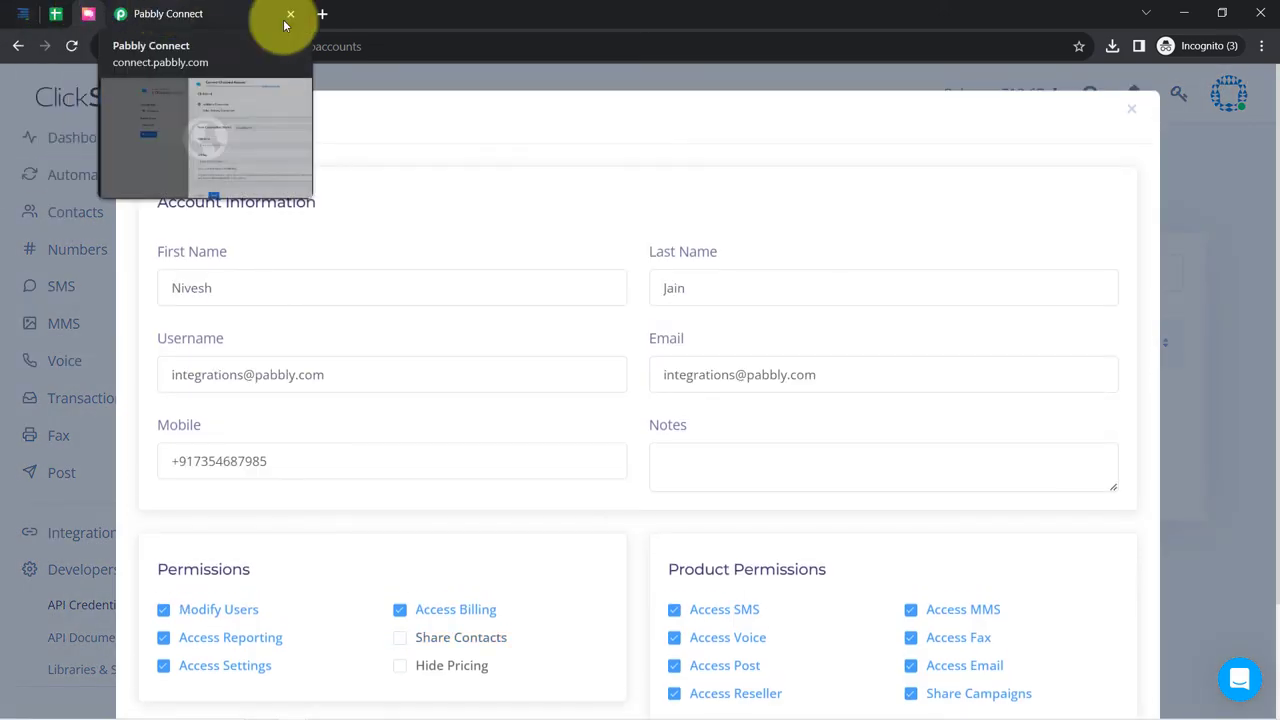
pyautogui.click(1135, 108)
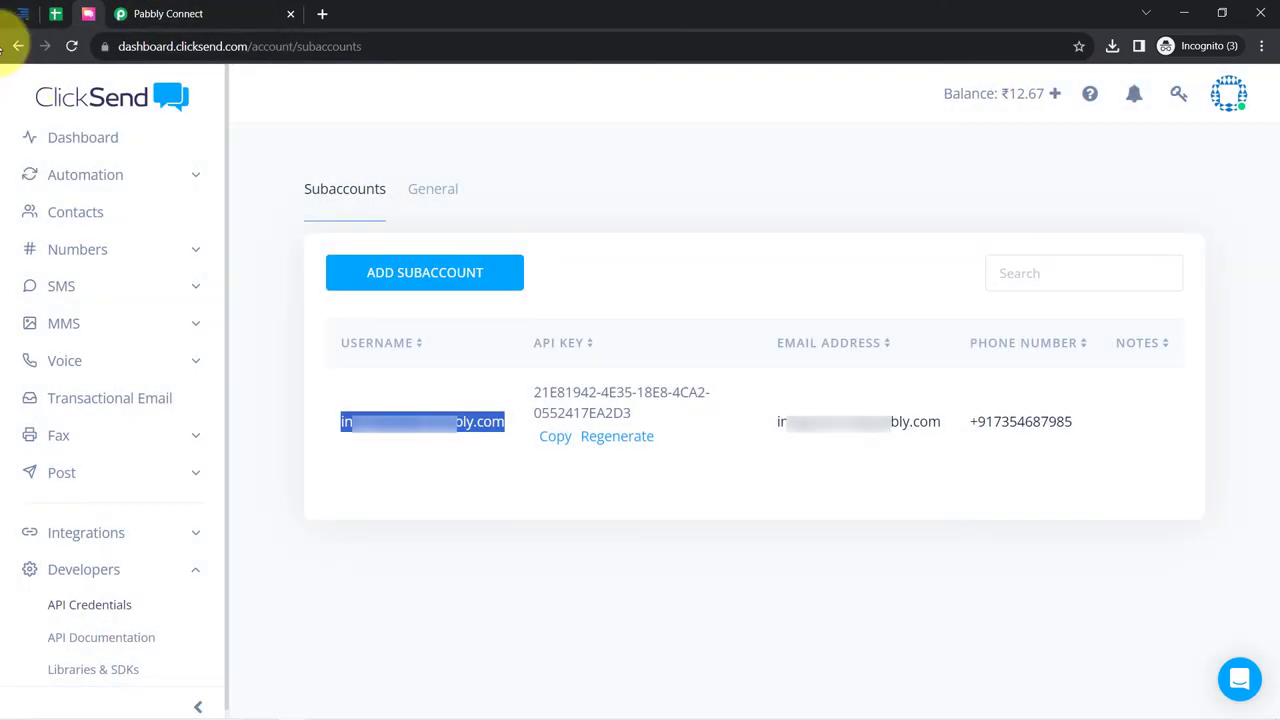
pyautogui.click(210, 13)
pyautogui.click(640, 422)
pyautogui.hotkey('ctrl', 'v')
# - Copy the subaccount's API key and dismiss the sending-restrictions notice
pyautogui.click(100, 24)
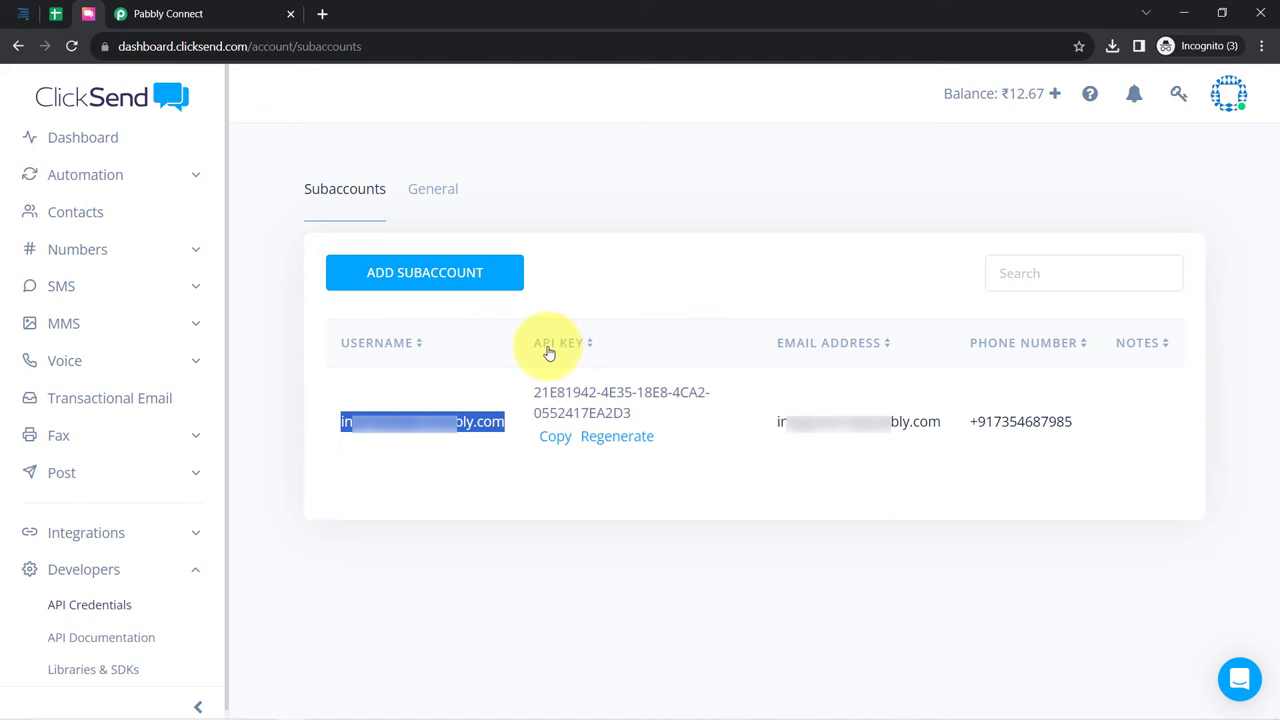
pyautogui.click(555, 437)
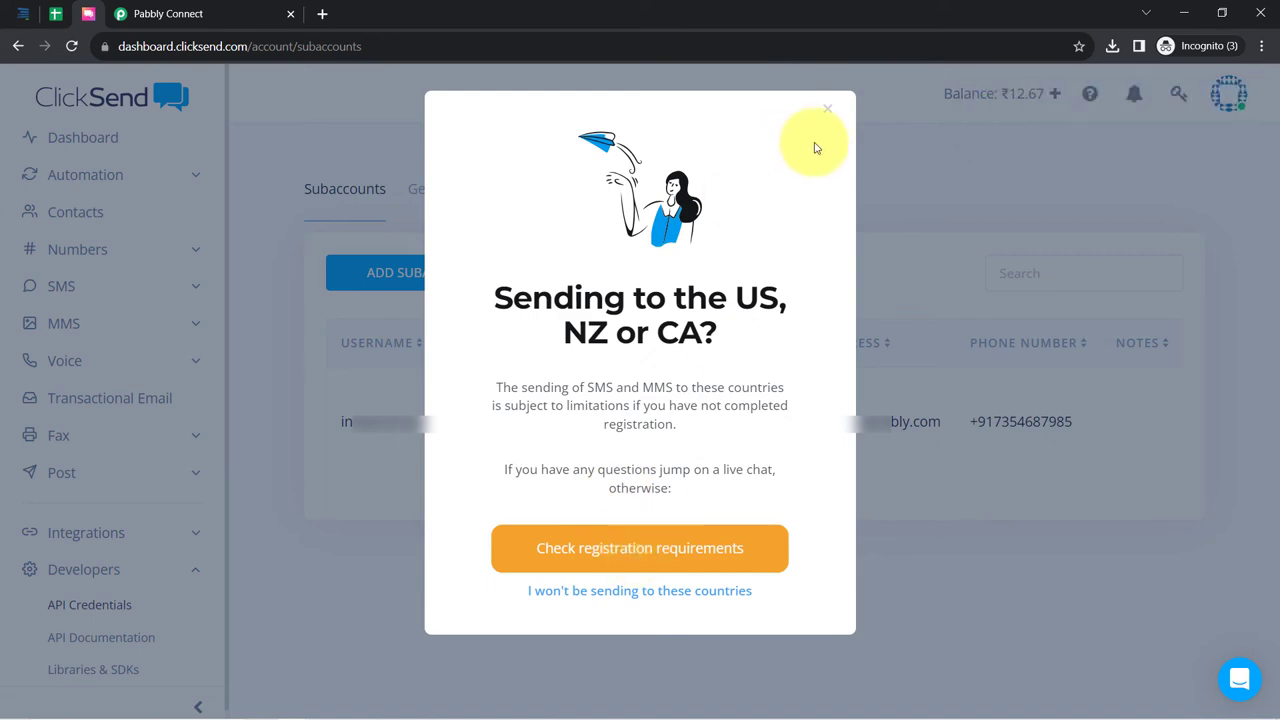
pyautogui.click(827, 109)
pyautogui.click(190, 12)
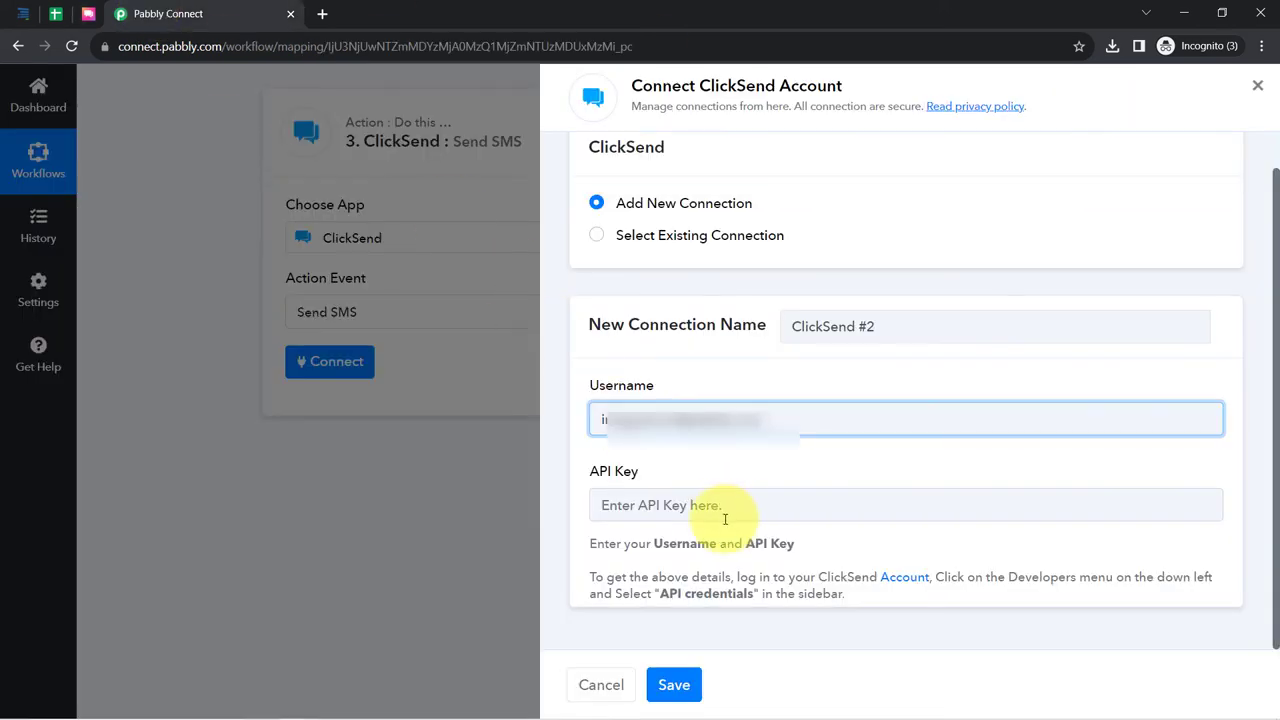
# - Paste the API key into the ClickSend #2 connection and save it
pyautogui.click(660, 506)
pyautogui.hotkey('ctrl', 'v')
pyautogui.click(673, 684)
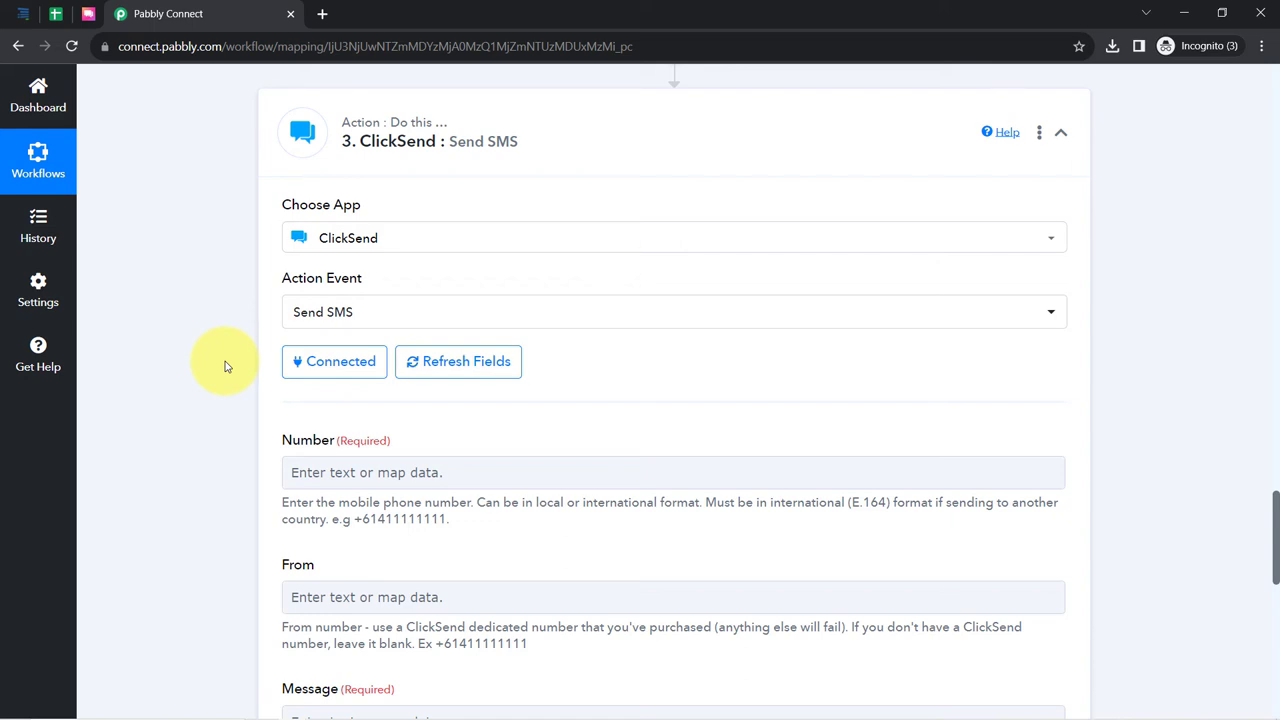
# - Enter the +91 country code in the SMS Number field
pyautogui.scroll(-1, 221, 395)
pyautogui.scroll(-2, 226, 390)
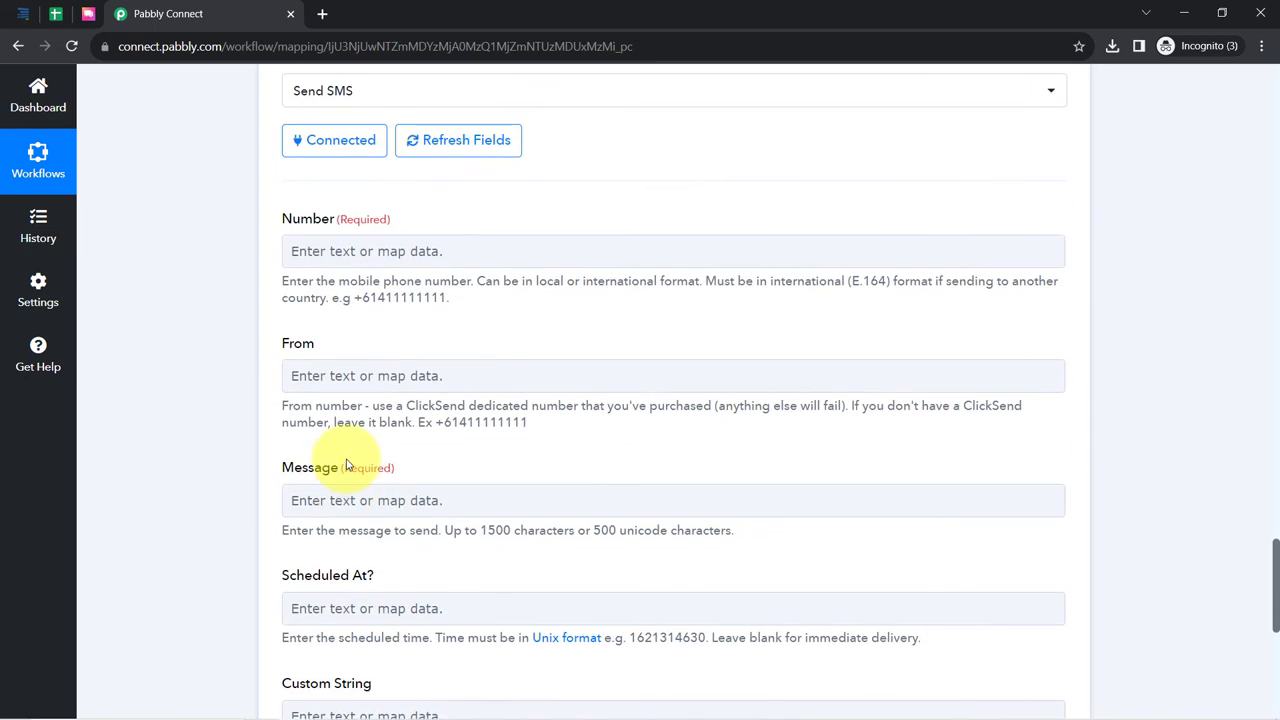
pyautogui.scroll(1, 346, 464)
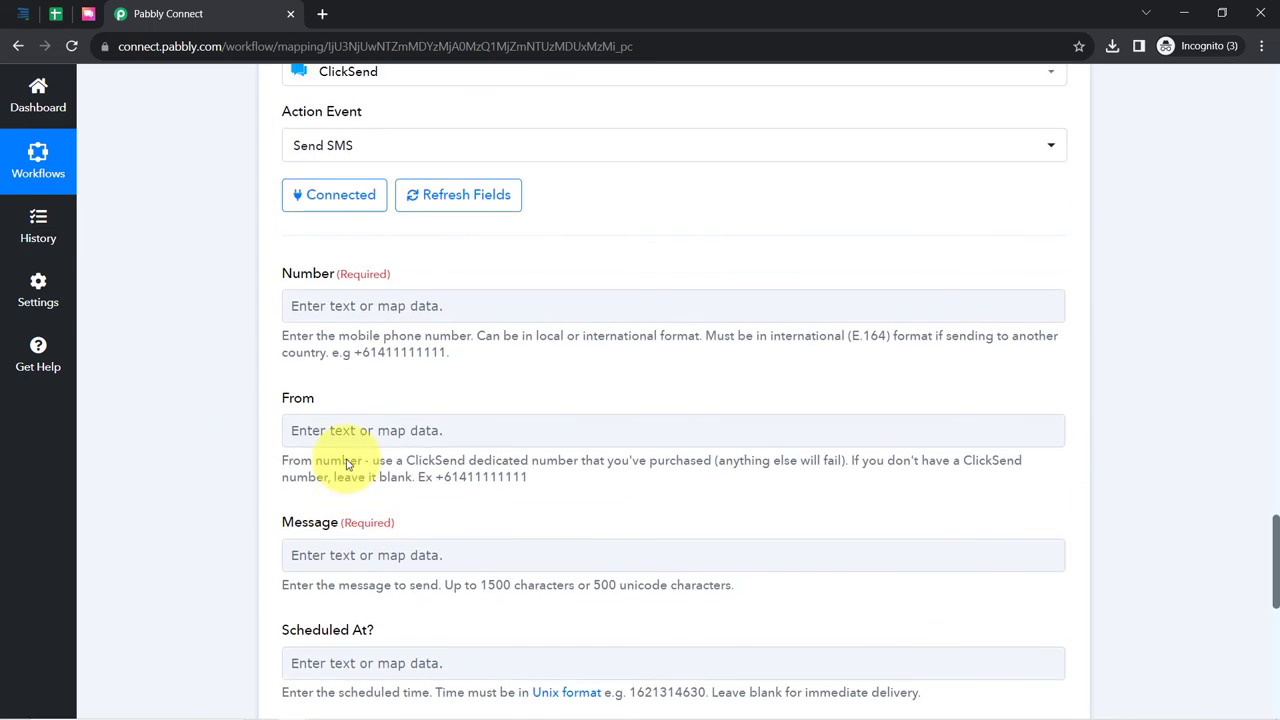
pyautogui.click(345, 309)
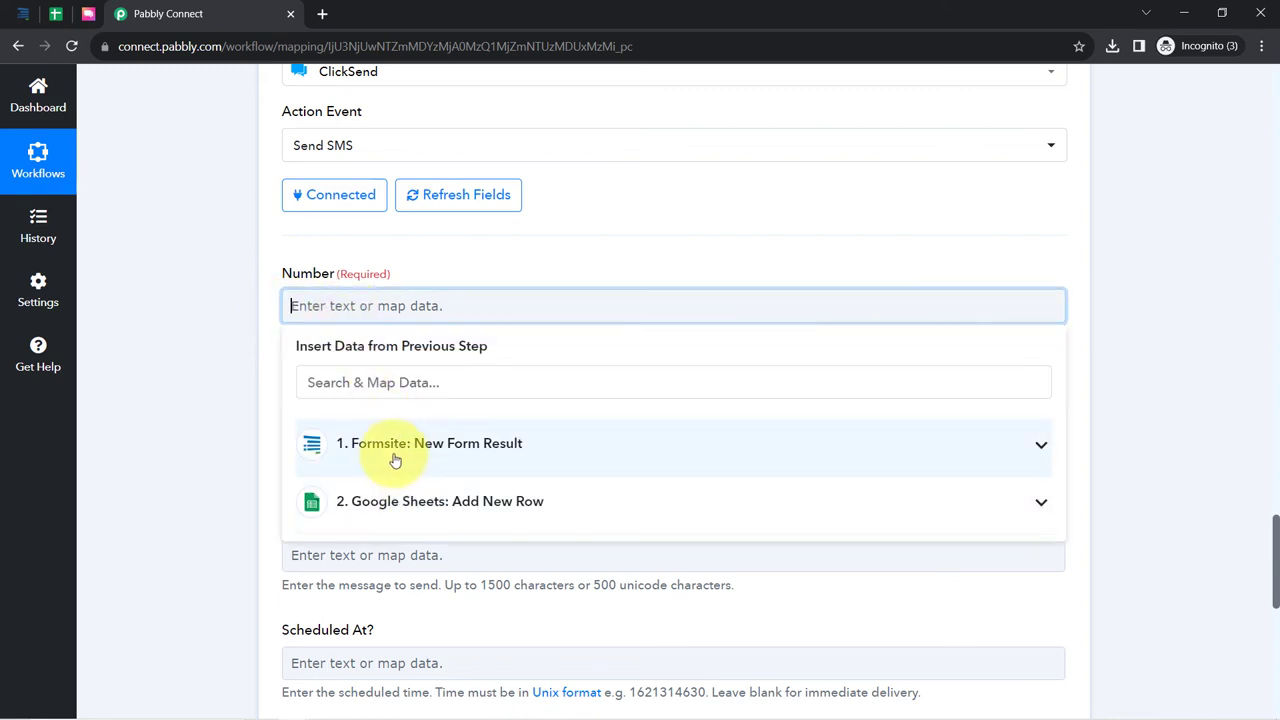
pyautogui.click(450, 446)
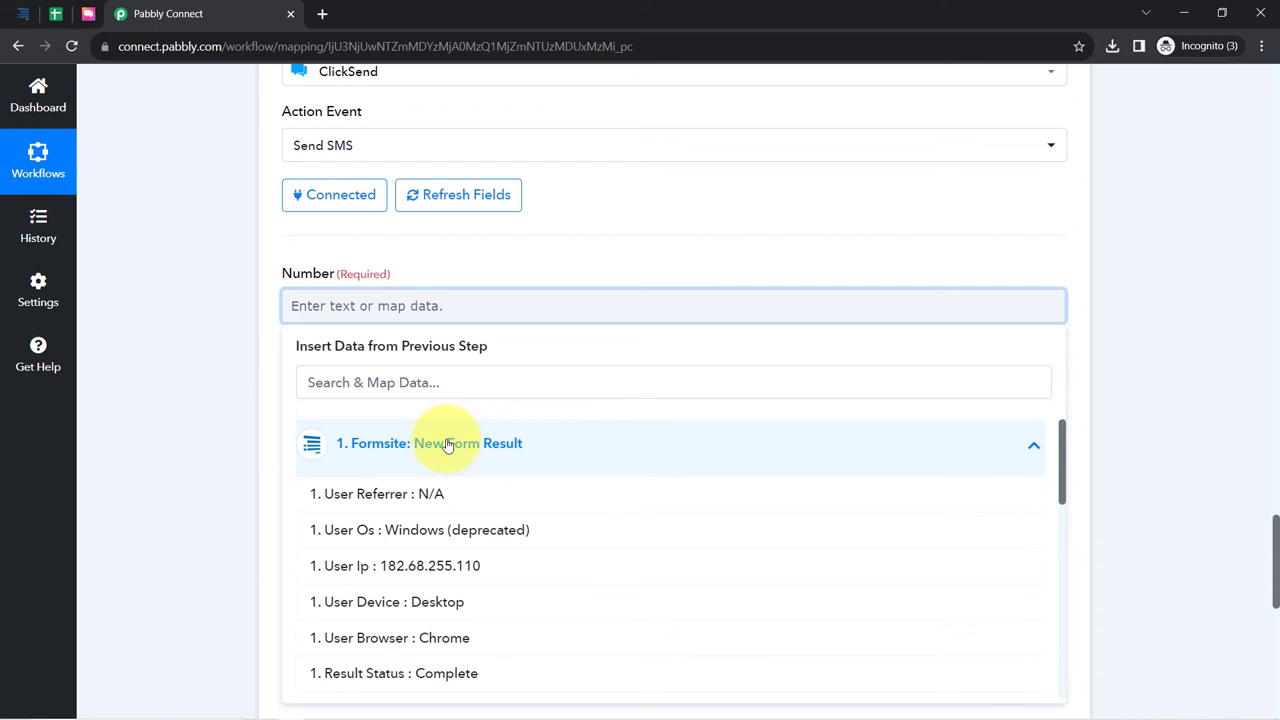
pyautogui.click(246, 357)
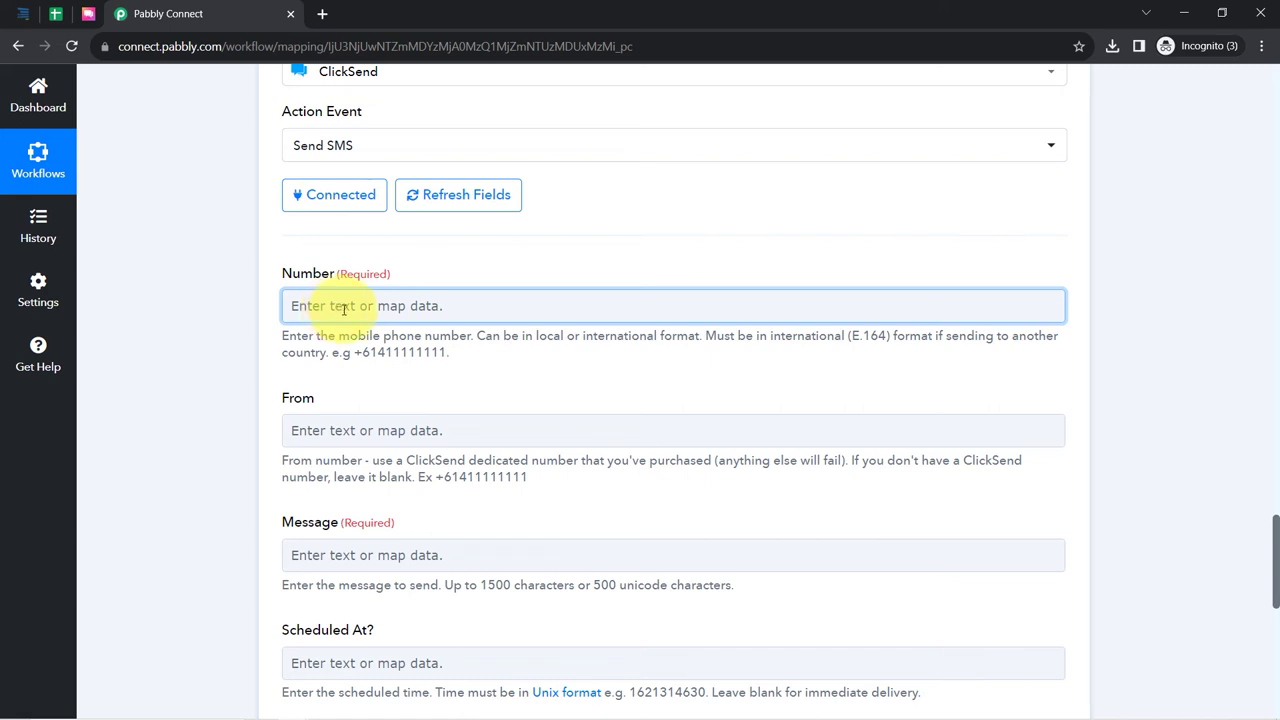
pyautogui.click(331, 305)
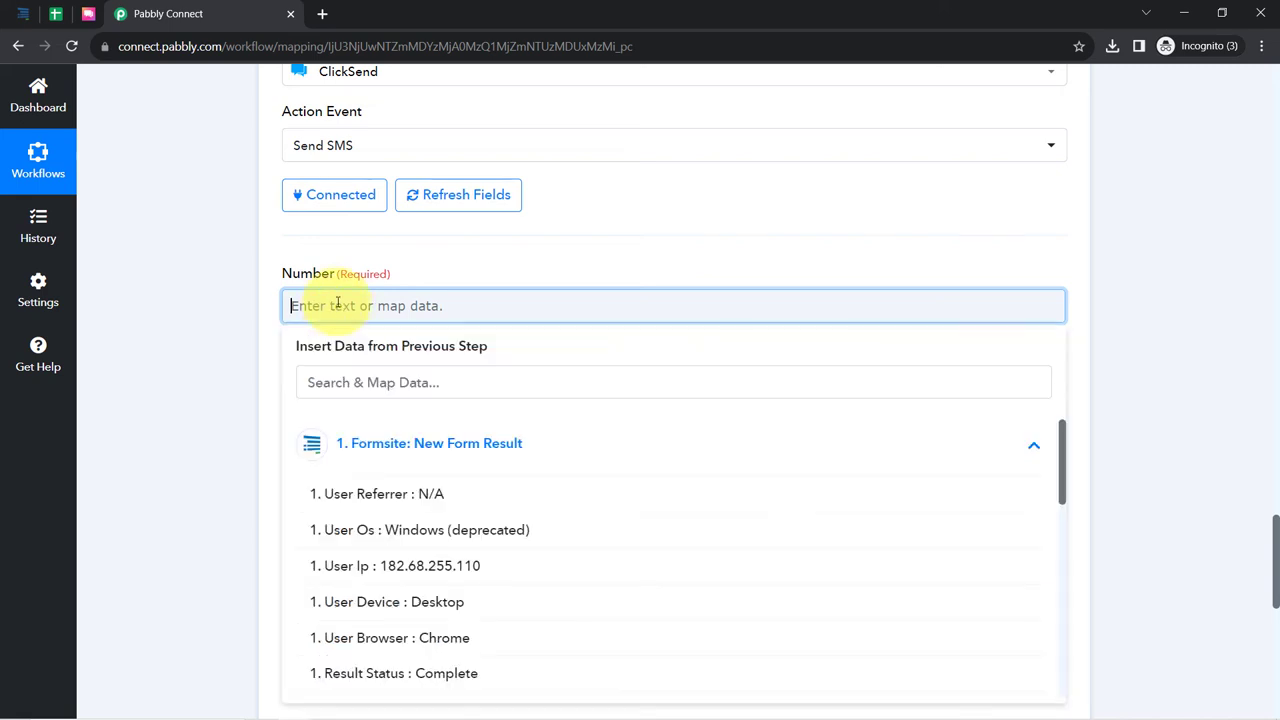
pyautogui.write('+91')
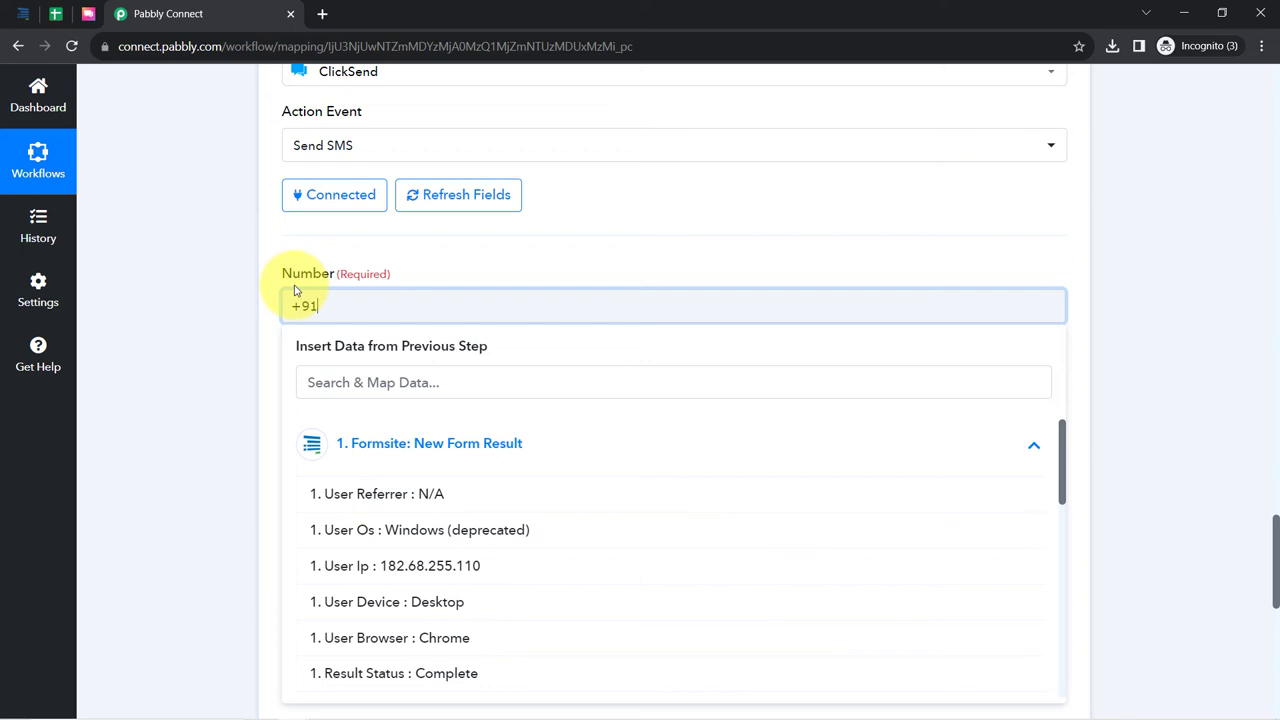
pyautogui.click(240, 402)
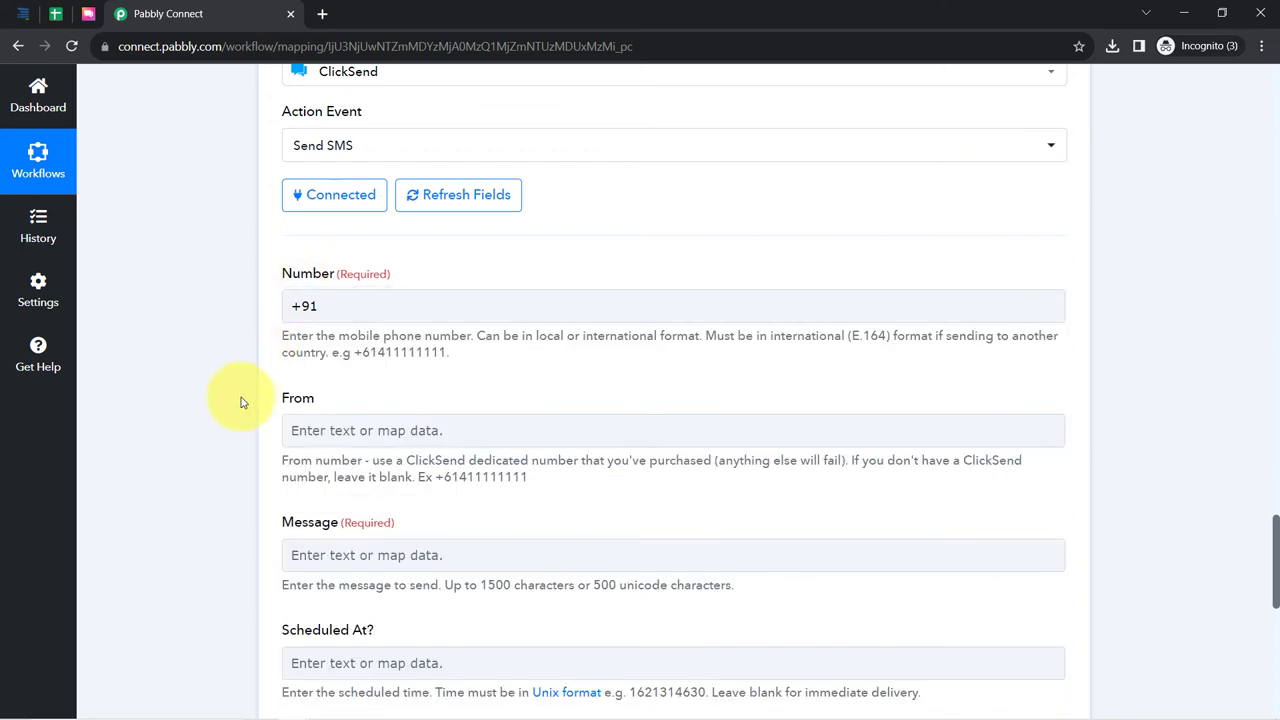
# - Start the Message with 'Hello' followed by the Formsite Items 0 Value (Dummy) field
pyautogui.scroll(-3, 240, 394)
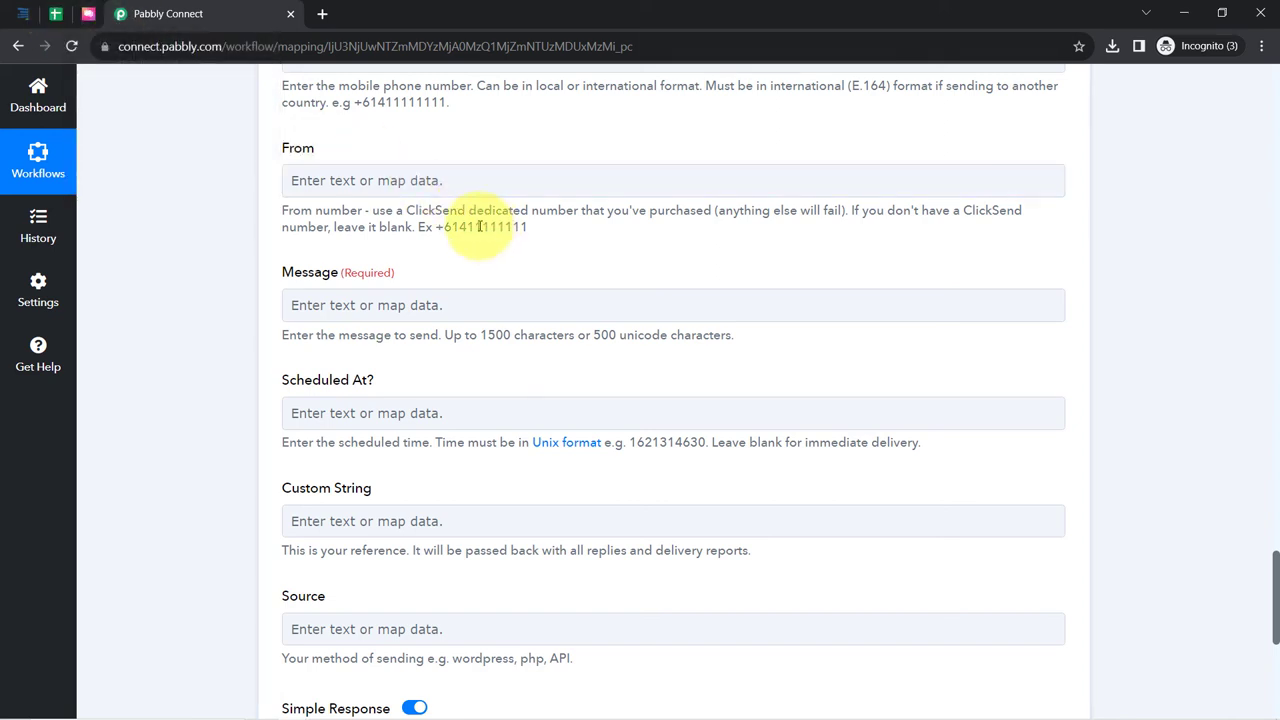
pyautogui.moveTo(358, 212); pyautogui.dragTo(513, 227)
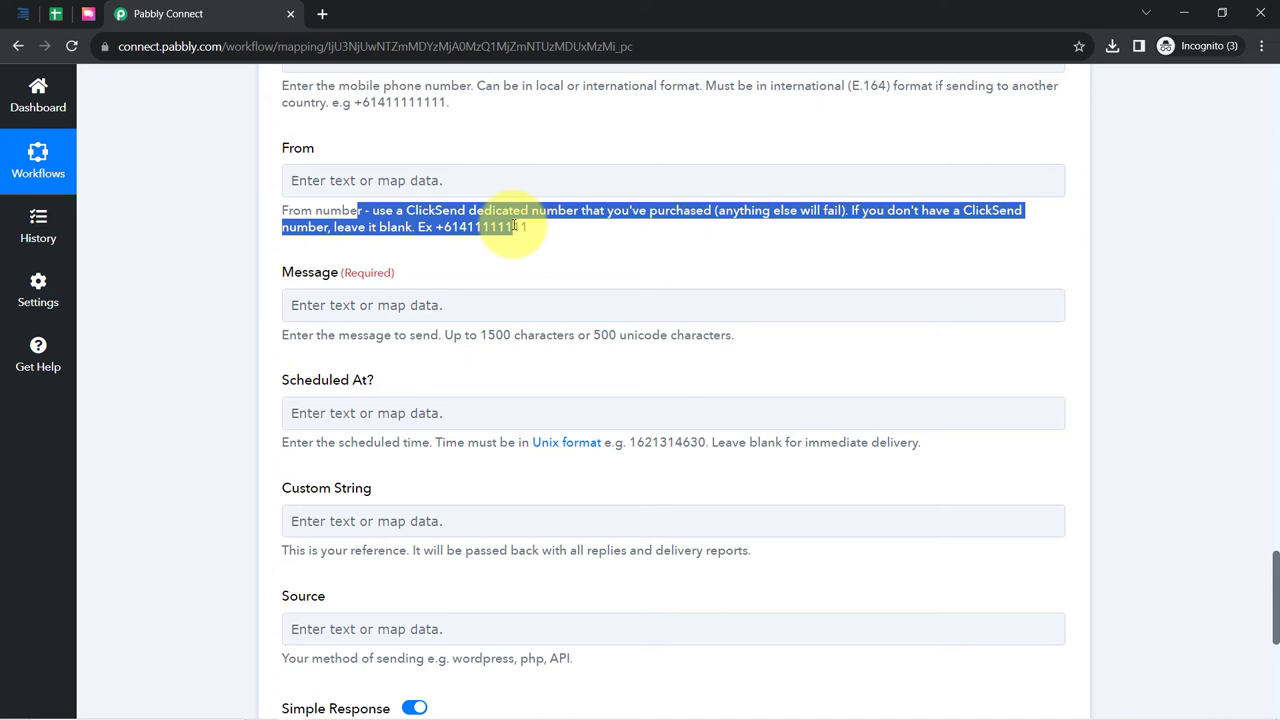
pyautogui.click(470, 138)
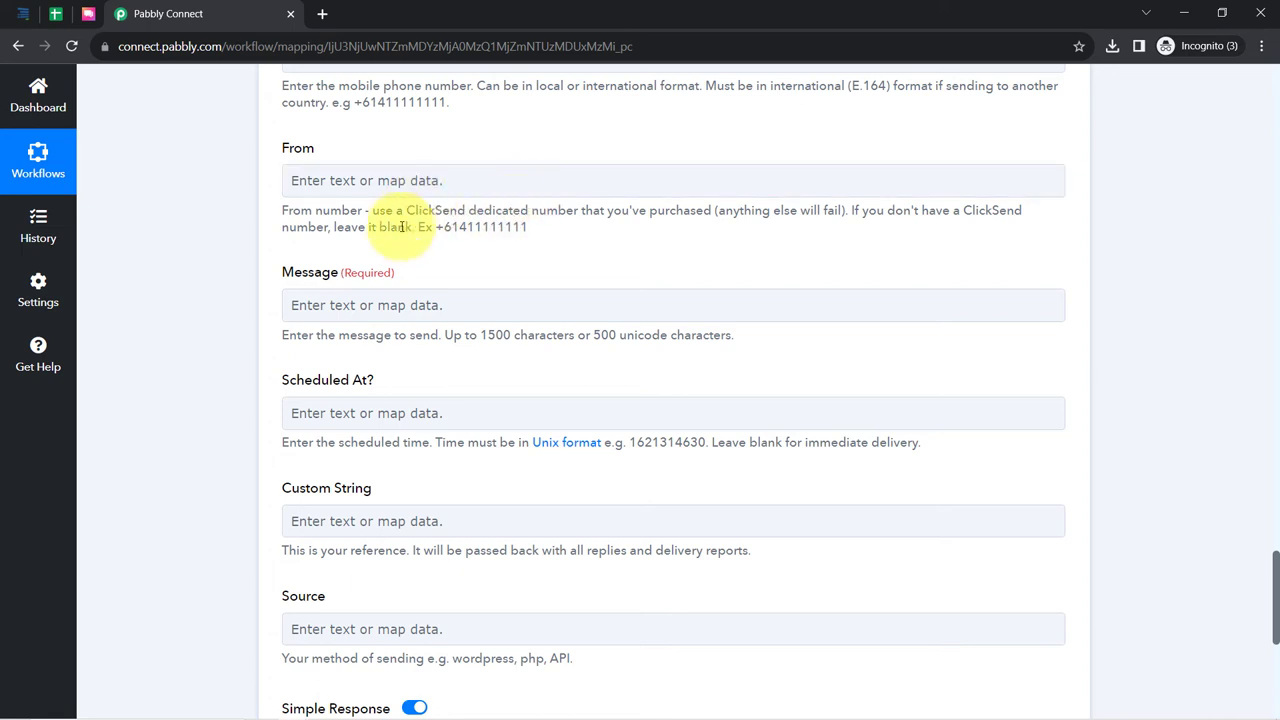
pyautogui.moveTo(305, 278); pyautogui.dragTo(357, 276)
pyautogui.click(333, 308)
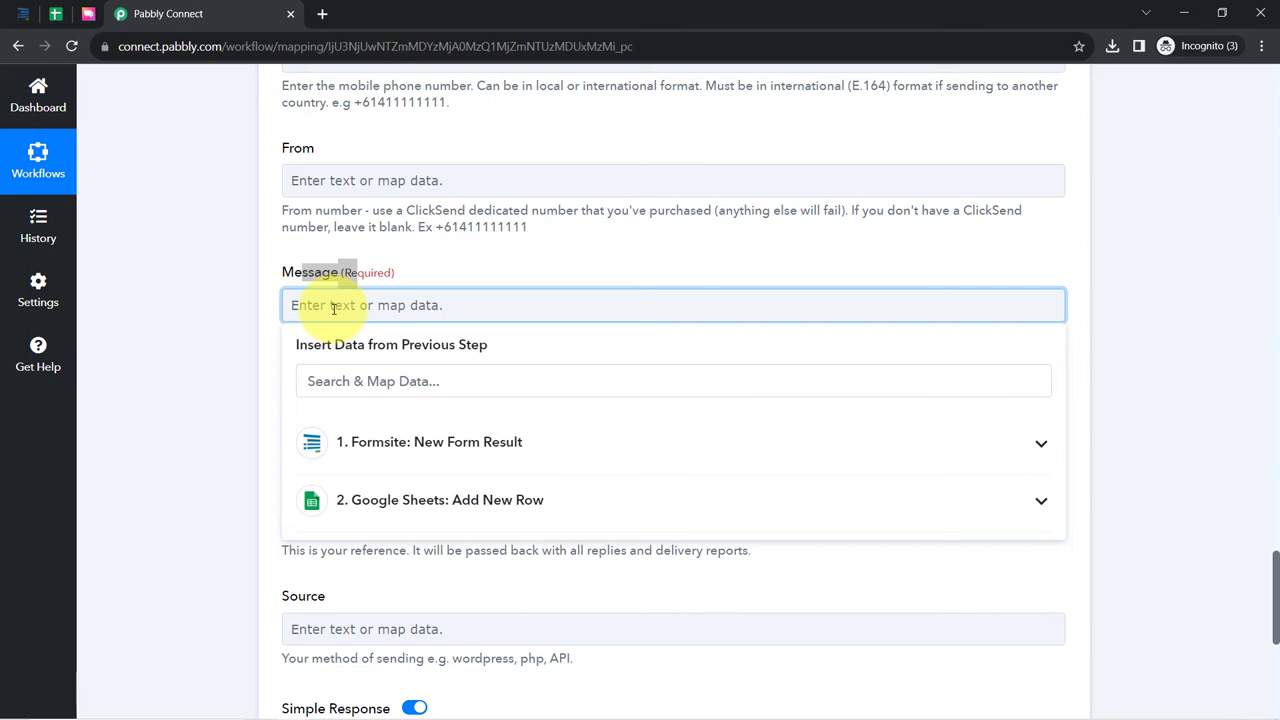
pyautogui.write('Hello')
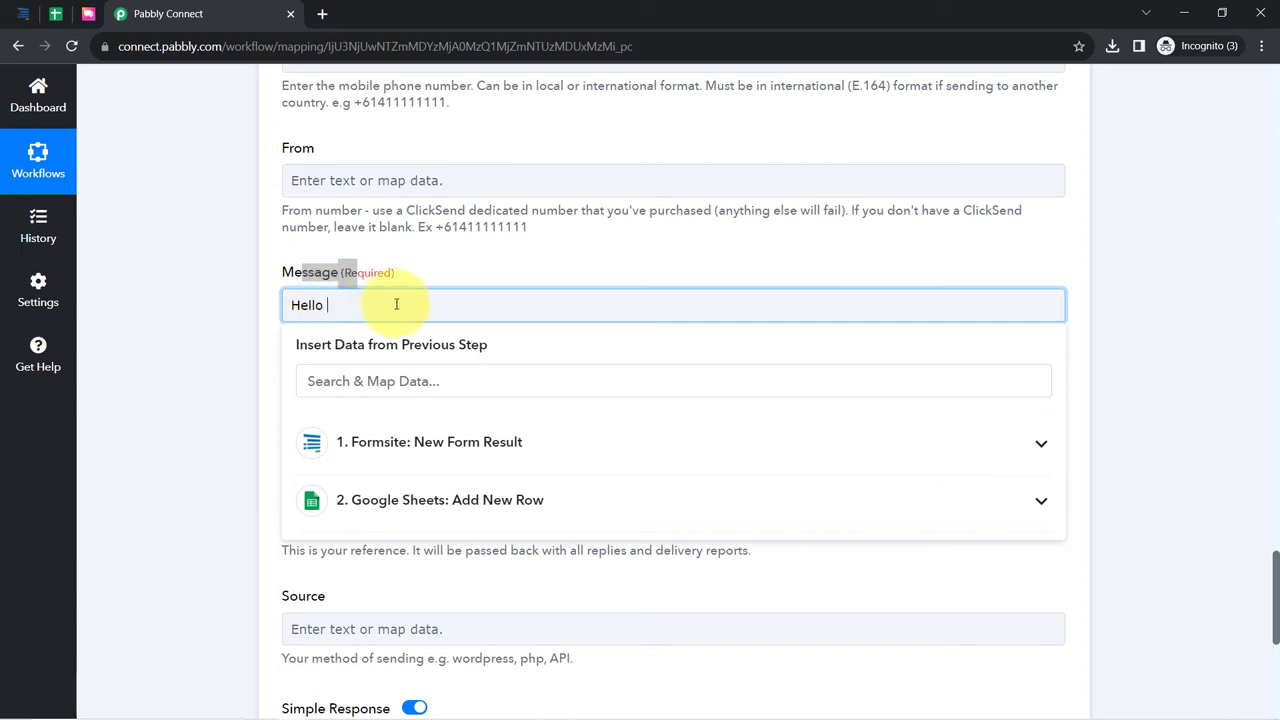
pyautogui.click(385, 443)
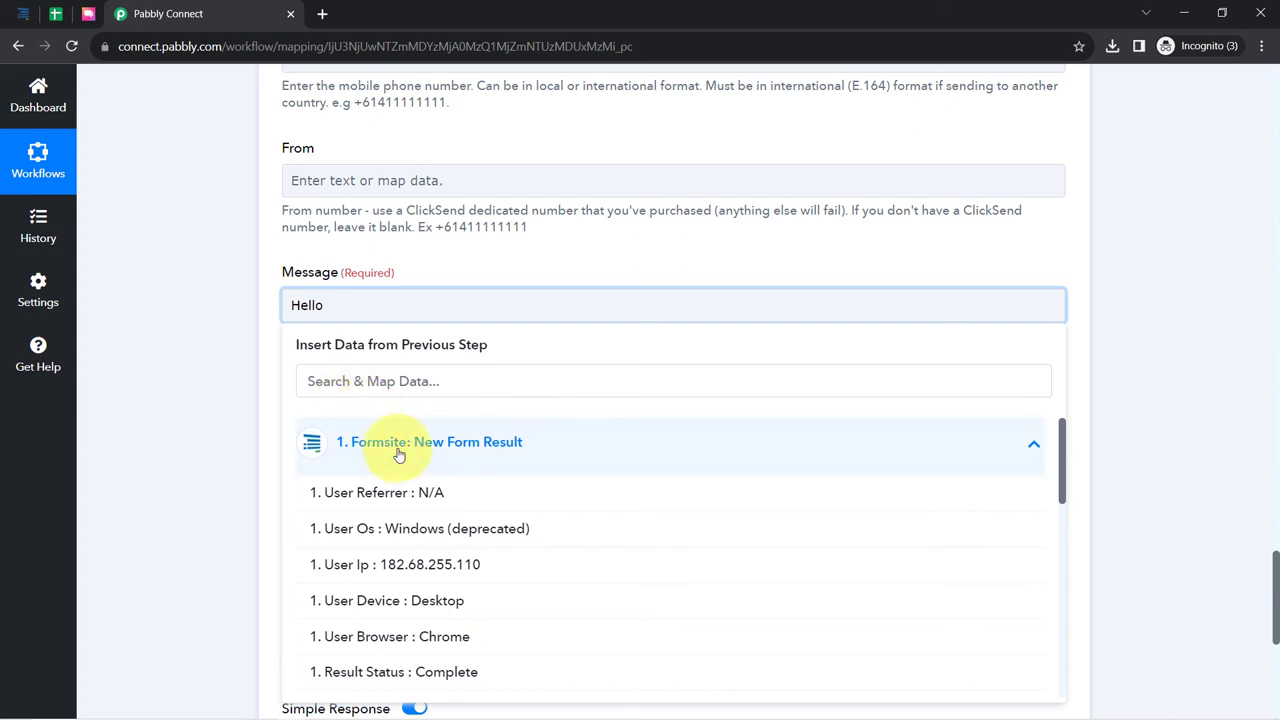
pyautogui.scroll(-2, 452, 520)
pyautogui.scroll(-2, 452, 520)
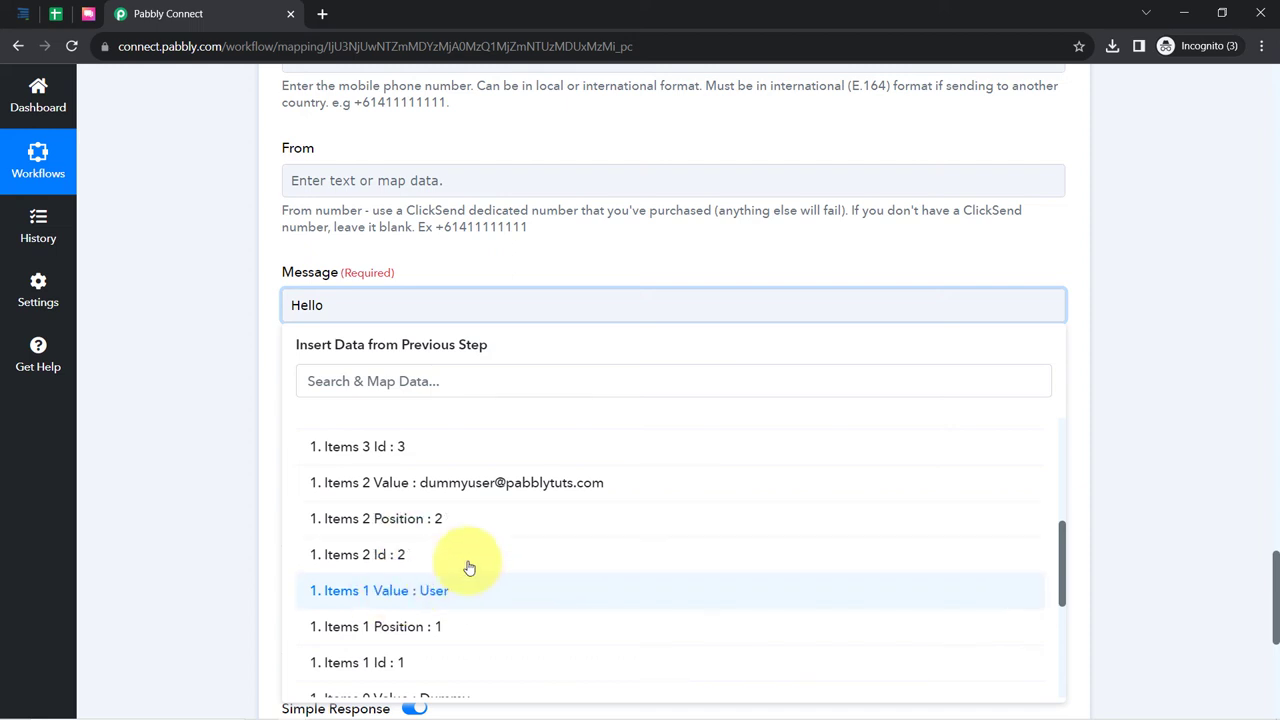
pyautogui.click(374, 375)
pyautogui.write('du')
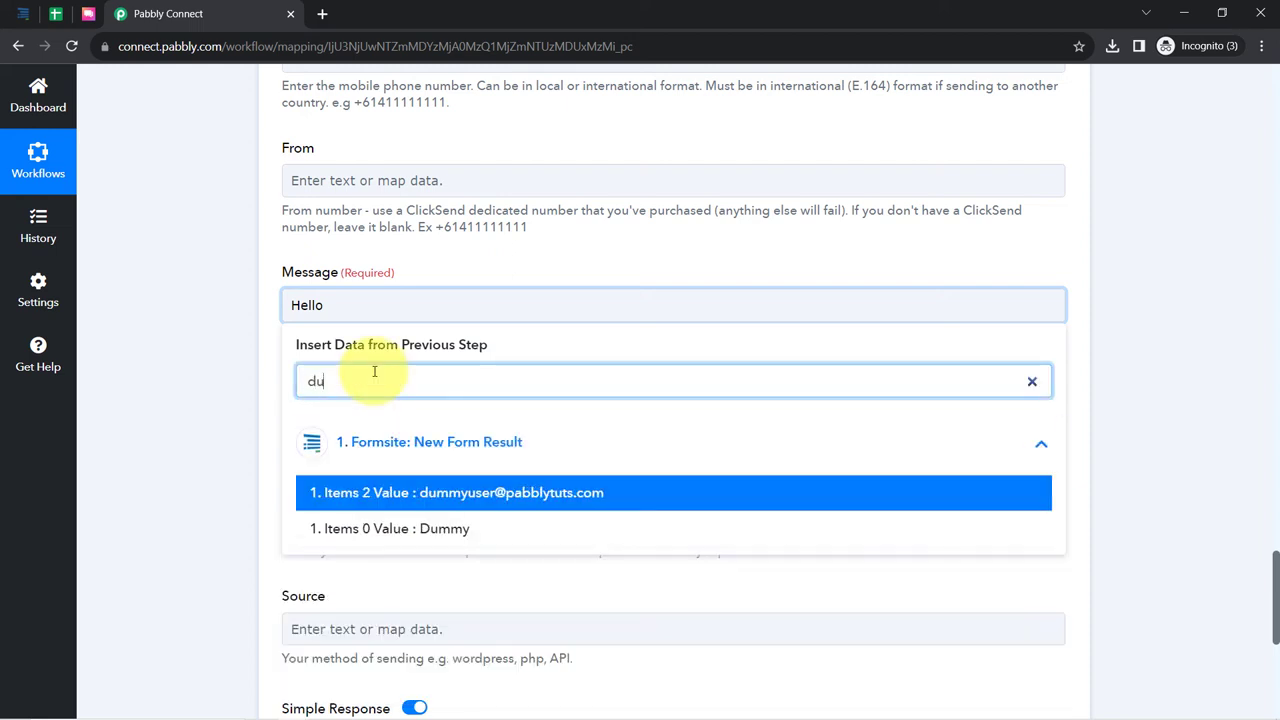
pyautogui.write('mm')
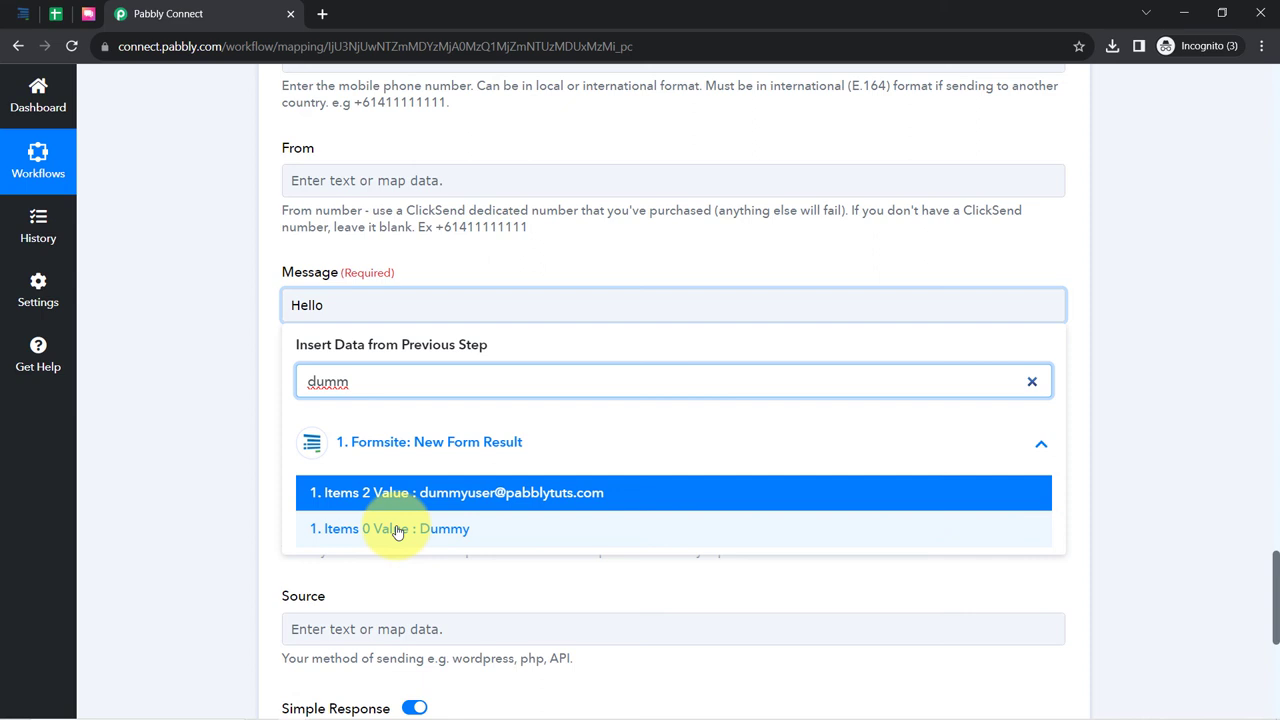
pyautogui.click(400, 528)
# - Add the Items 1 Value (User) field, a comma, a thank-you line and a 'Name:' details line
pyautogui.click(397, 393)
pyautogui.write('user')
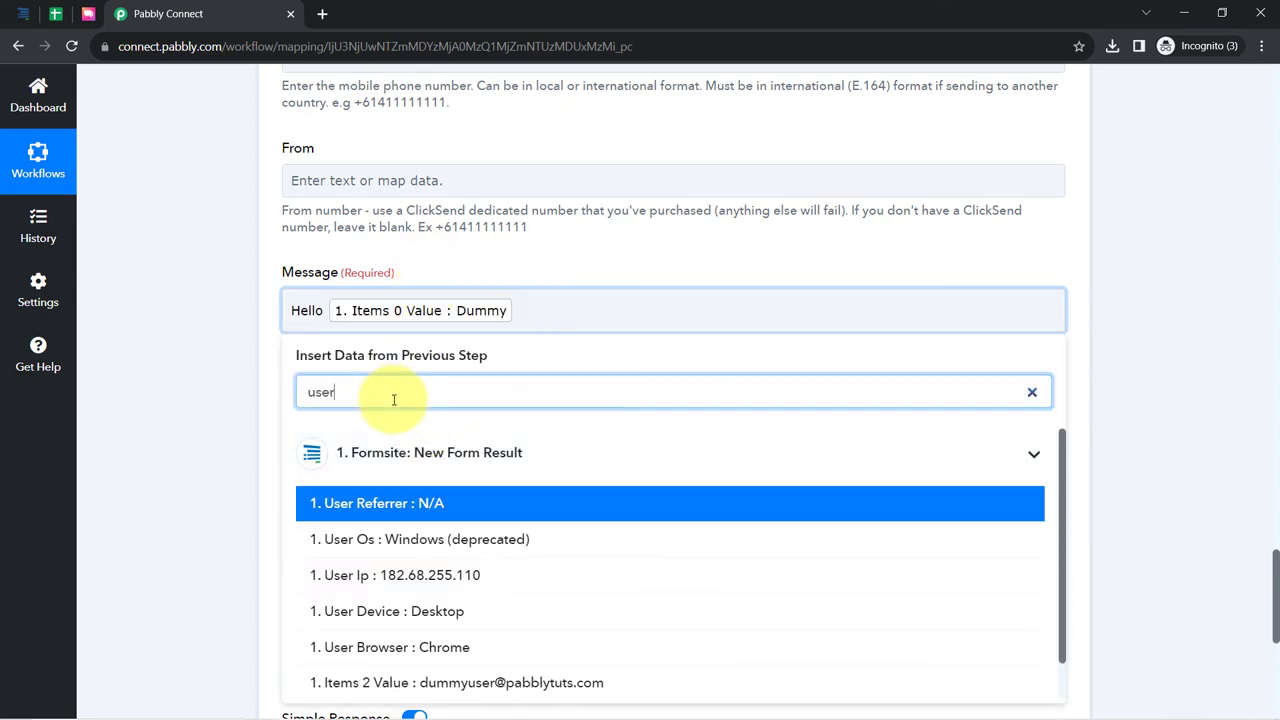
pyautogui.scroll(-1, 520, 610)
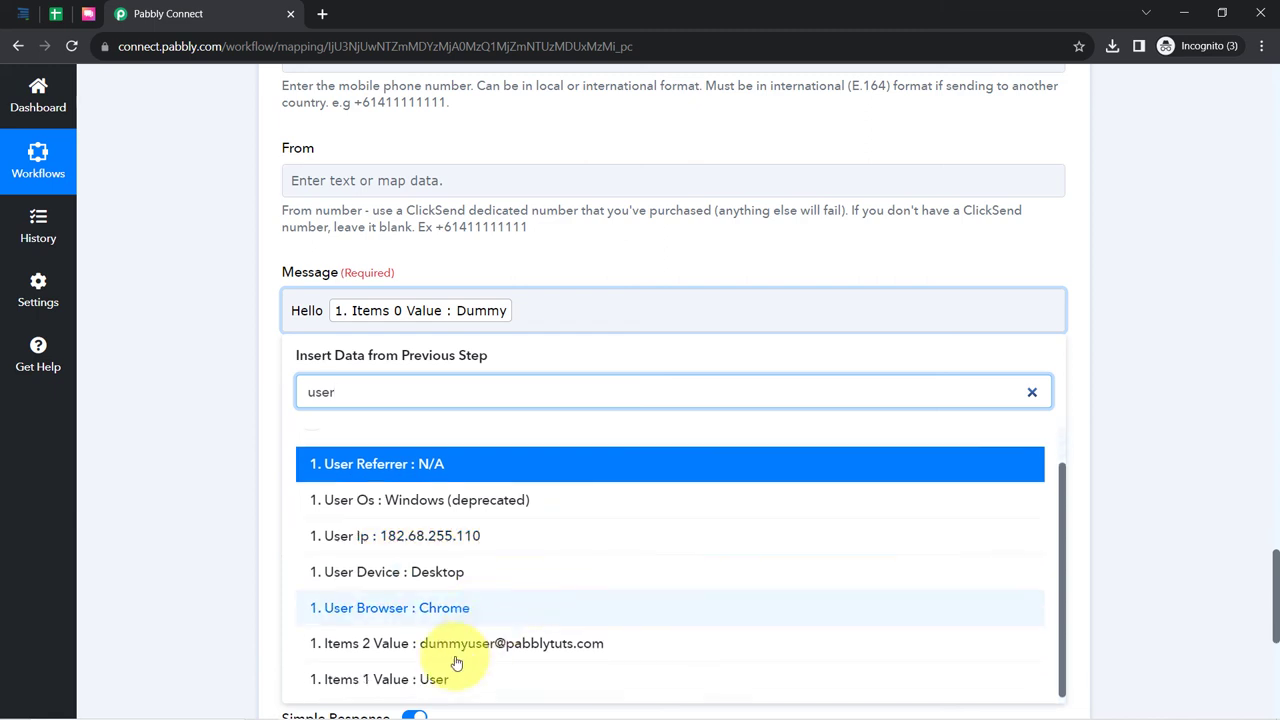
pyautogui.click(447, 678)
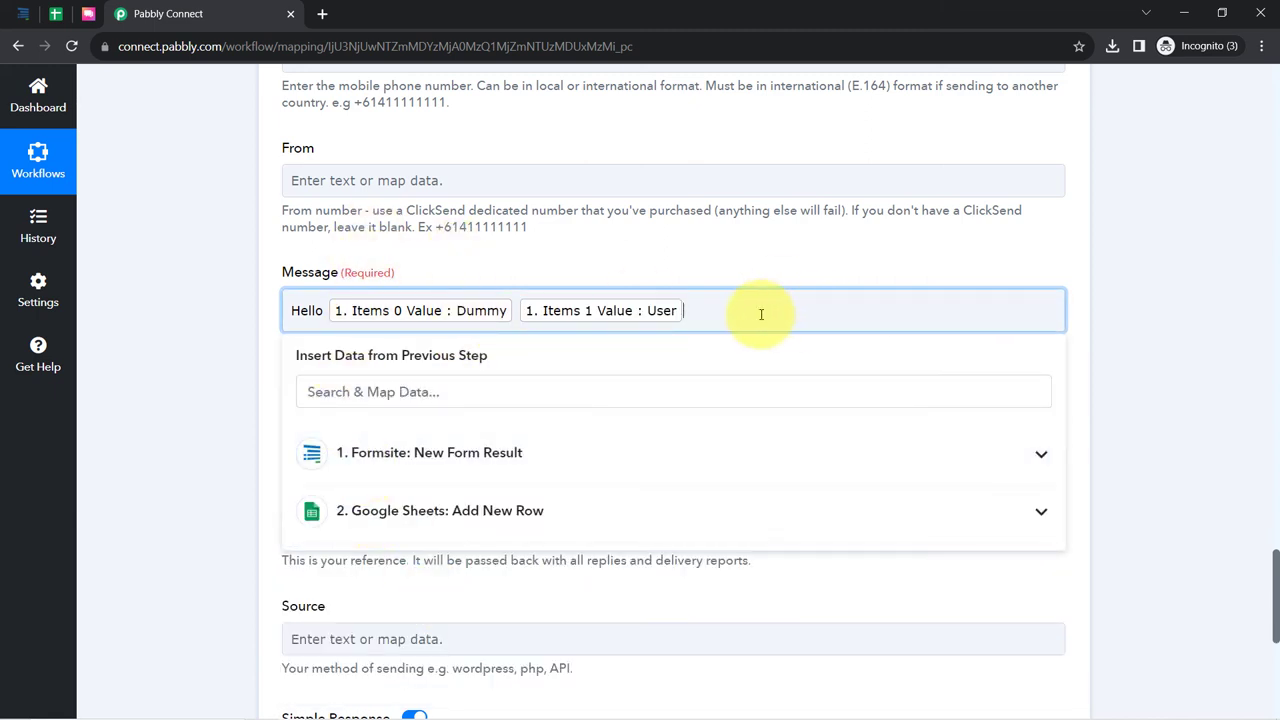
pyautogui.write(',')
pyautogui.press('Return')
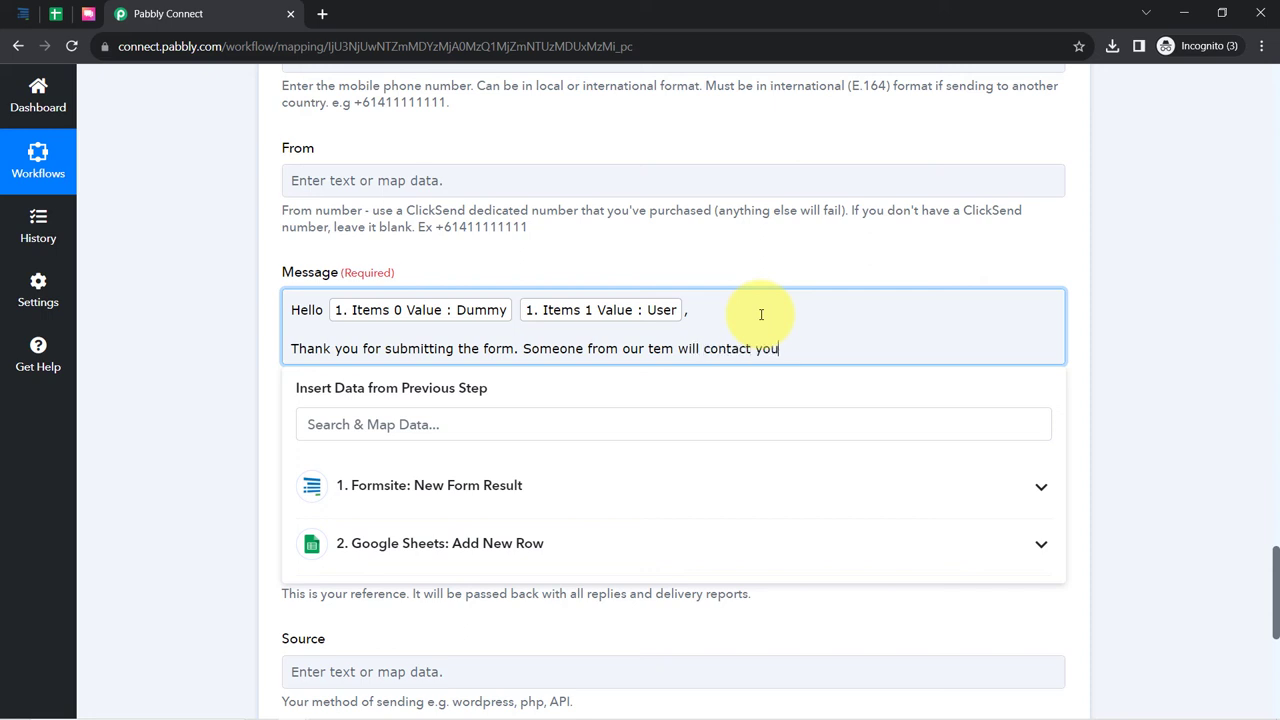
pyautogui.press('Return')
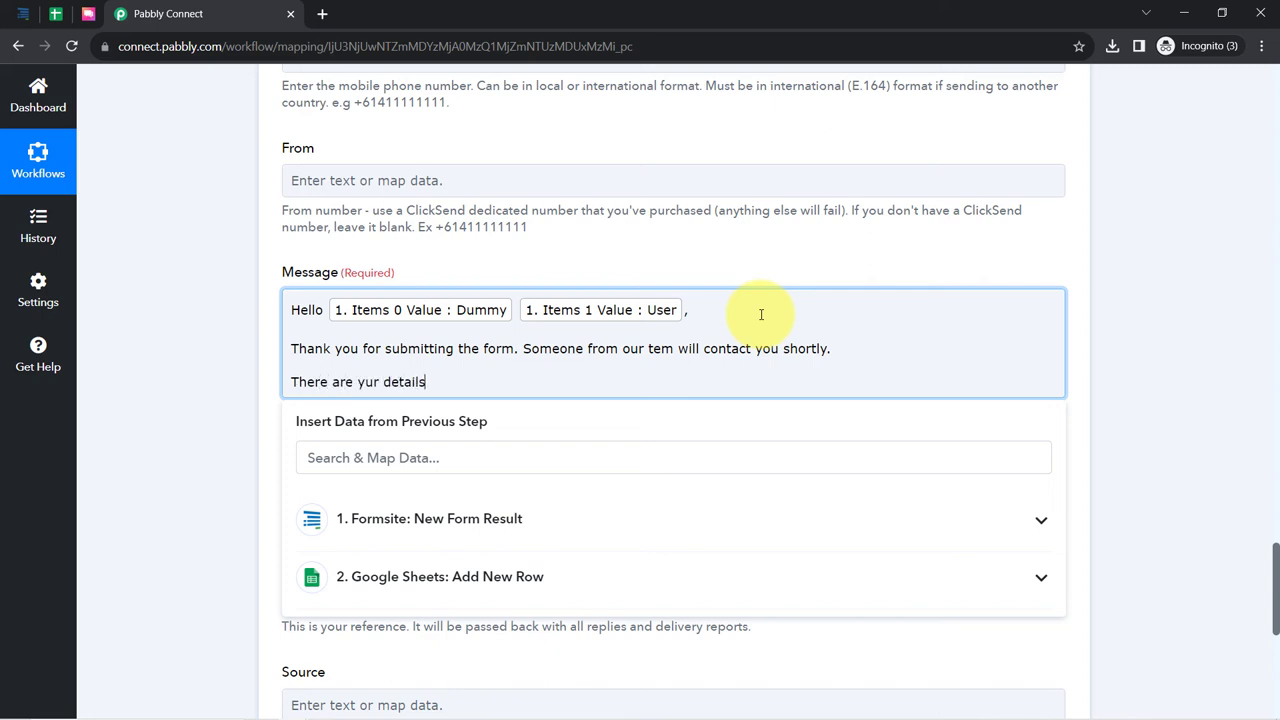
pyautogui.press('Return')
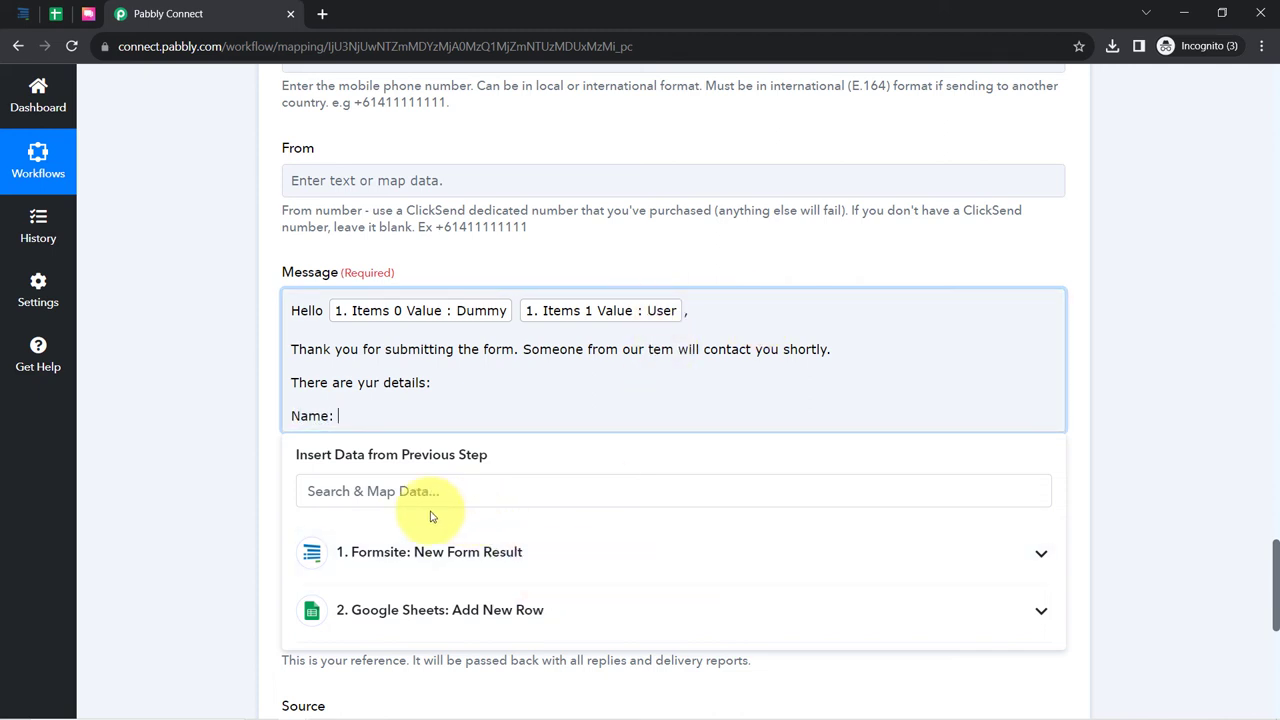
# - Fill the Name: line with the Items 0 Value and Items 1 Value name fields
pyautogui.click(335, 491)
pyautogui.write('d')
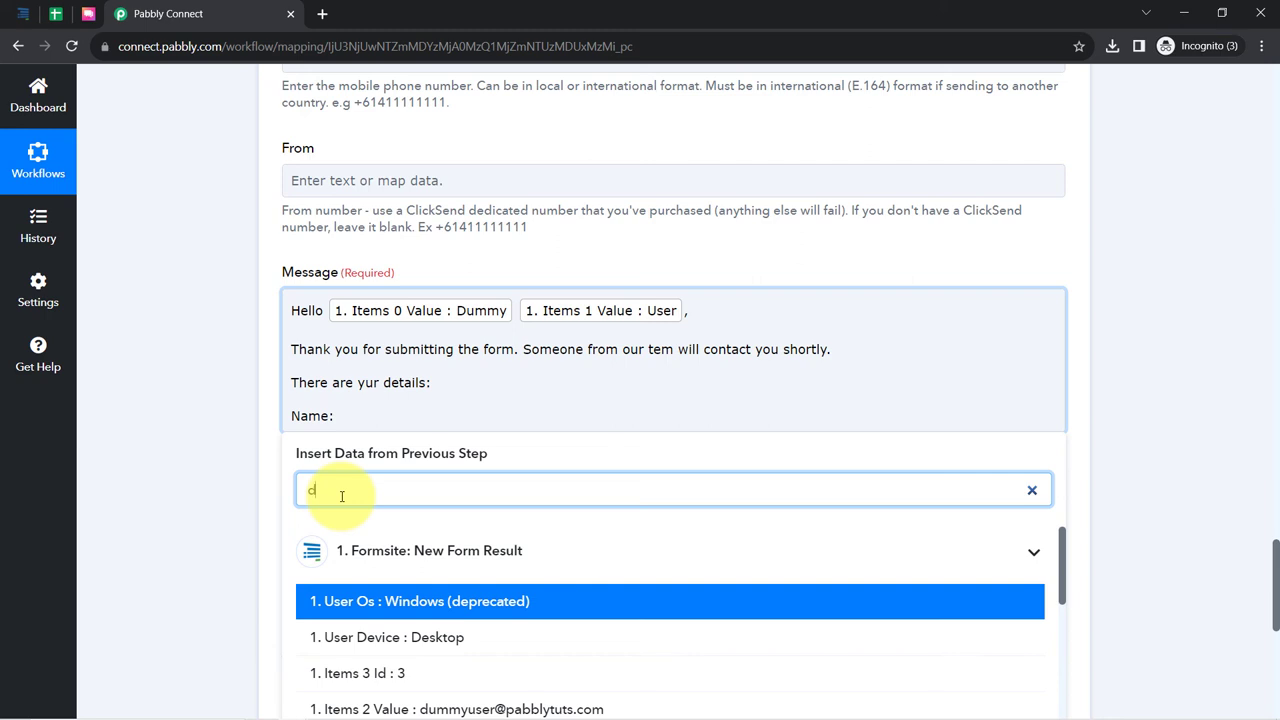
pyautogui.write('umm')
pyautogui.click(423, 640)
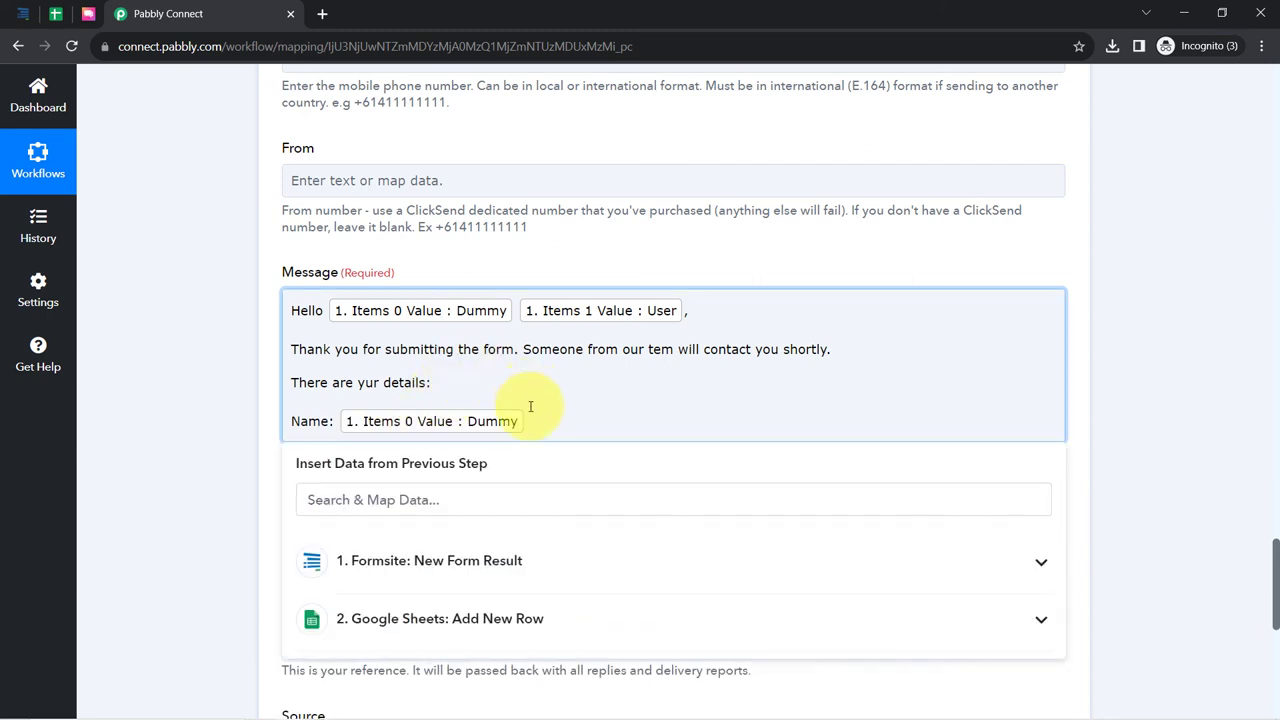
pyautogui.click(369, 502)
pyautogui.write('us')
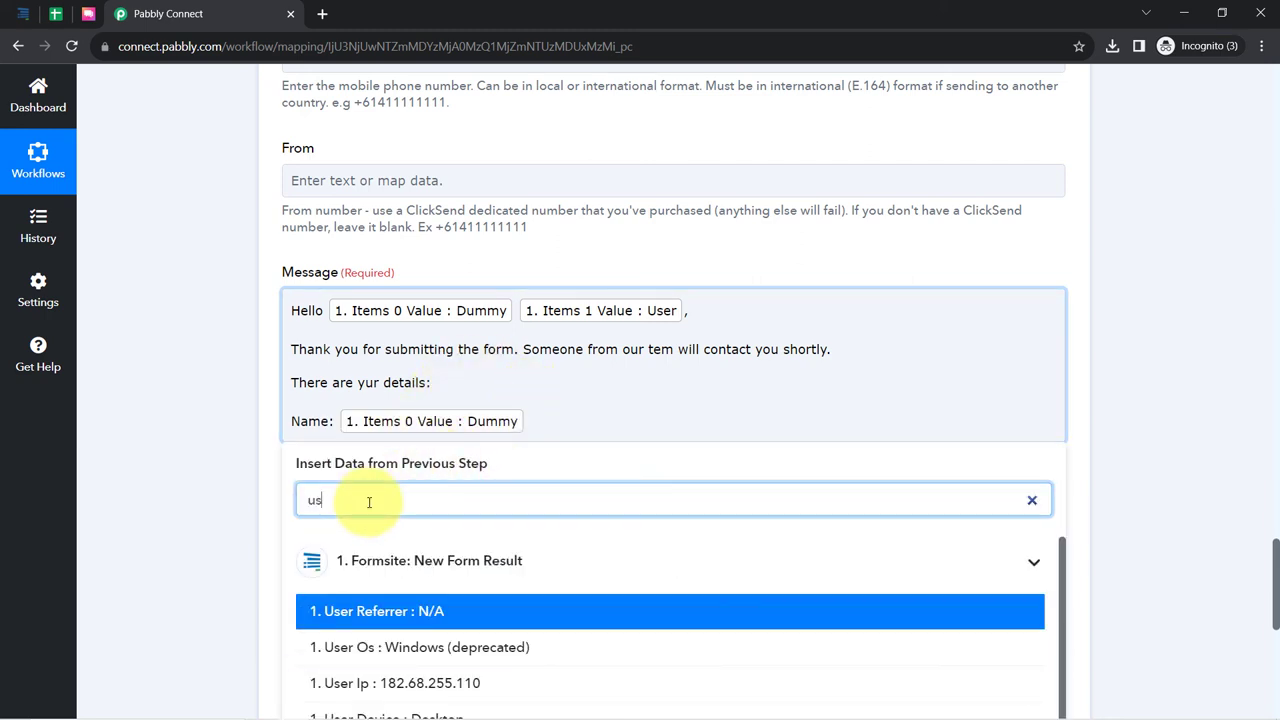
pyautogui.write('er')
pyautogui.scroll(-4, 449, 600)
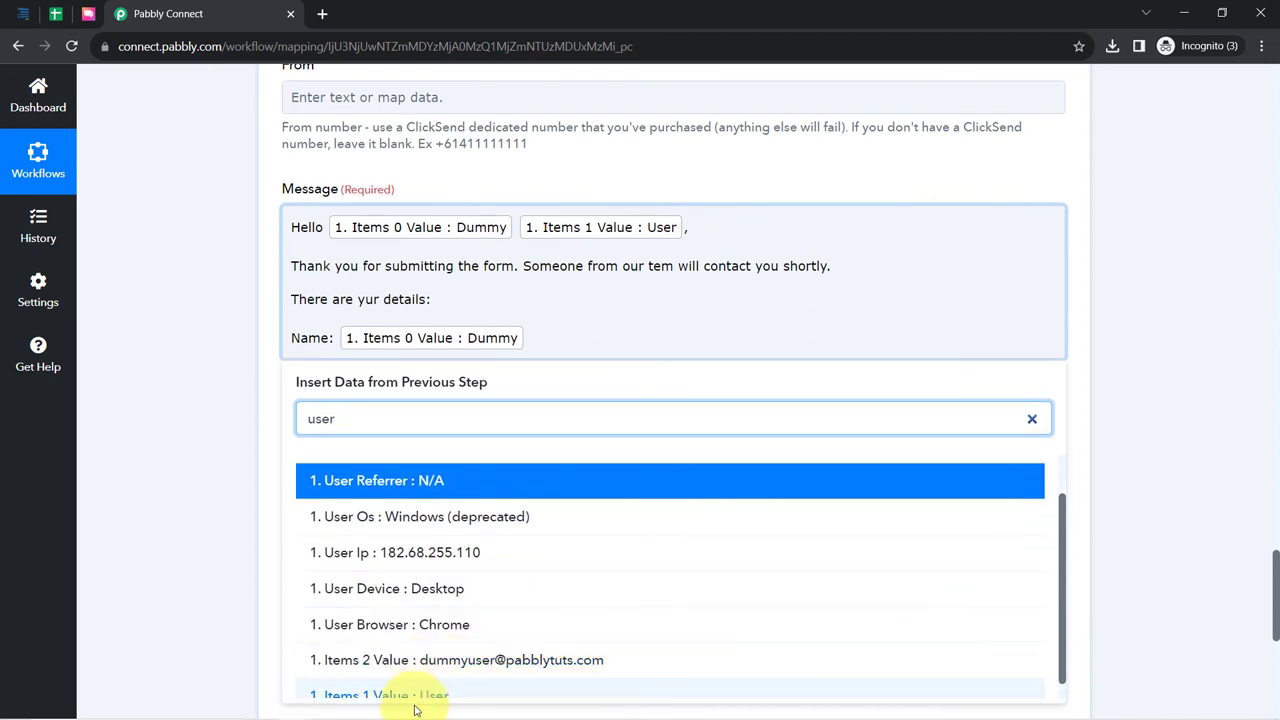
pyautogui.click(417, 698)
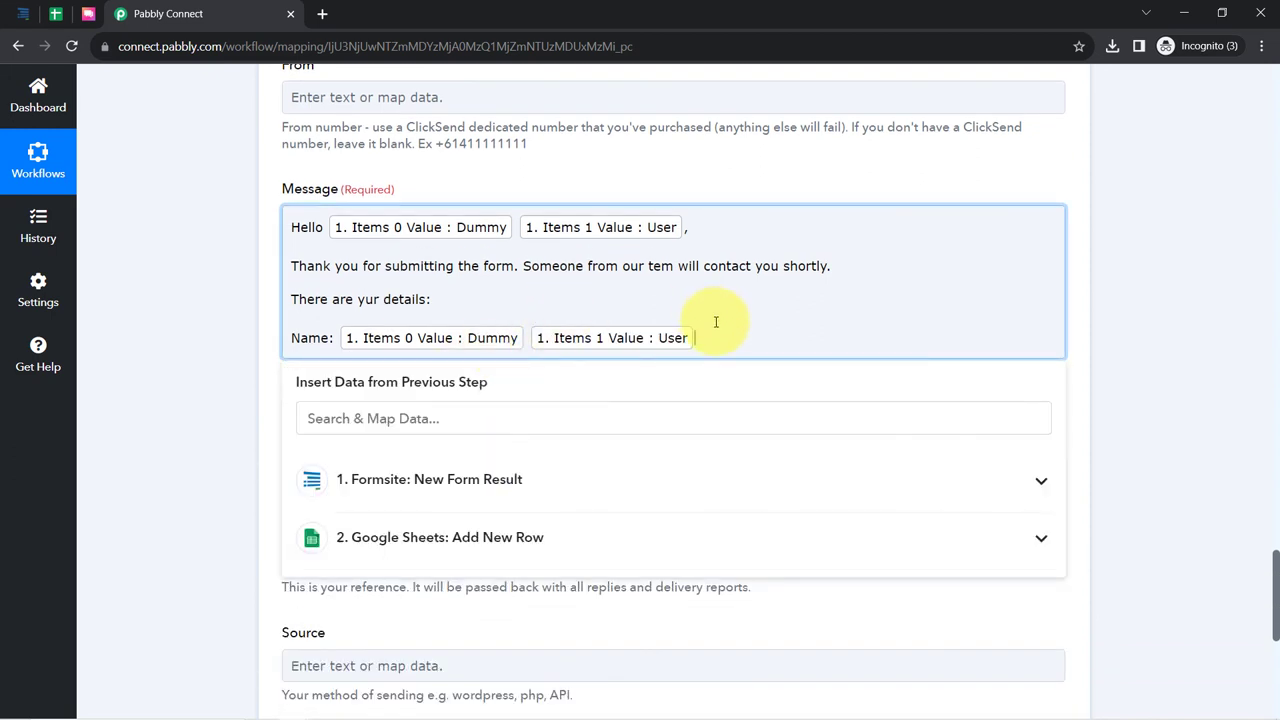
pyautogui.press('Return')
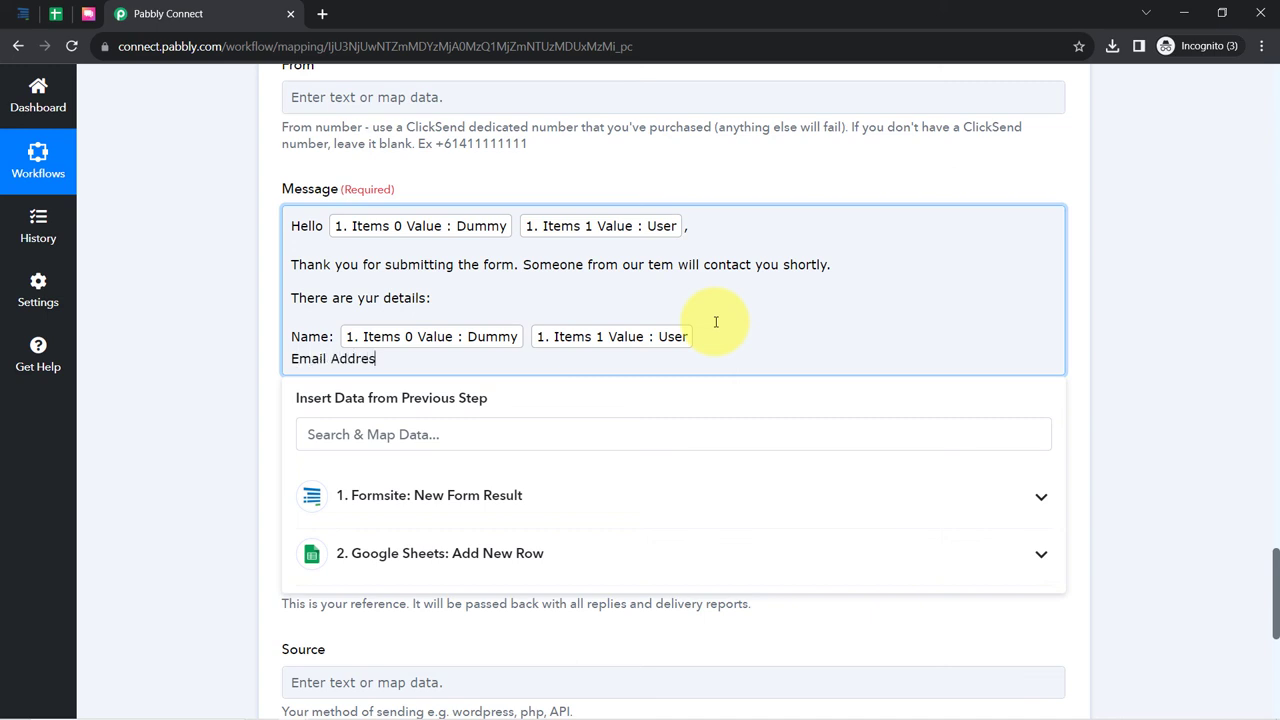
# - Add an Email Address: line mapped to Items 2 Value and fix the 'tem' and 'yur' typos
pyautogui.click(440, 438)
pyautogui.write('@')
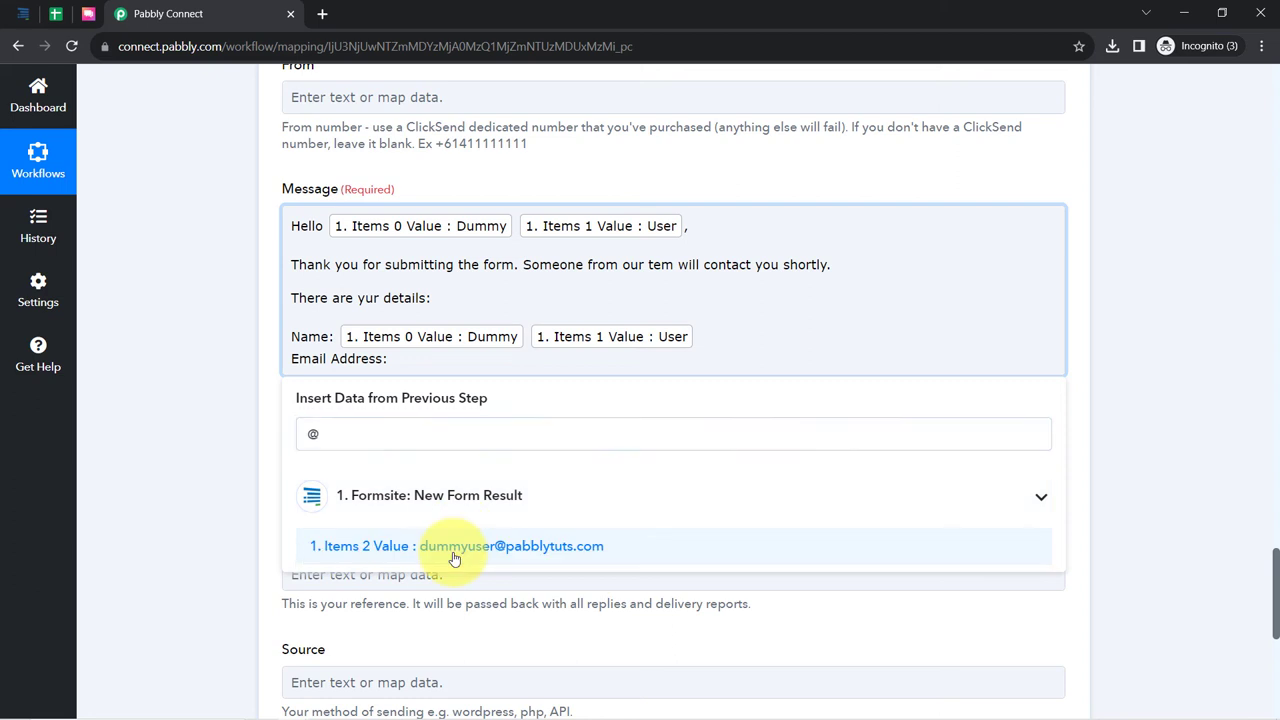
pyautogui.click(451, 552)
pyautogui.write('a')
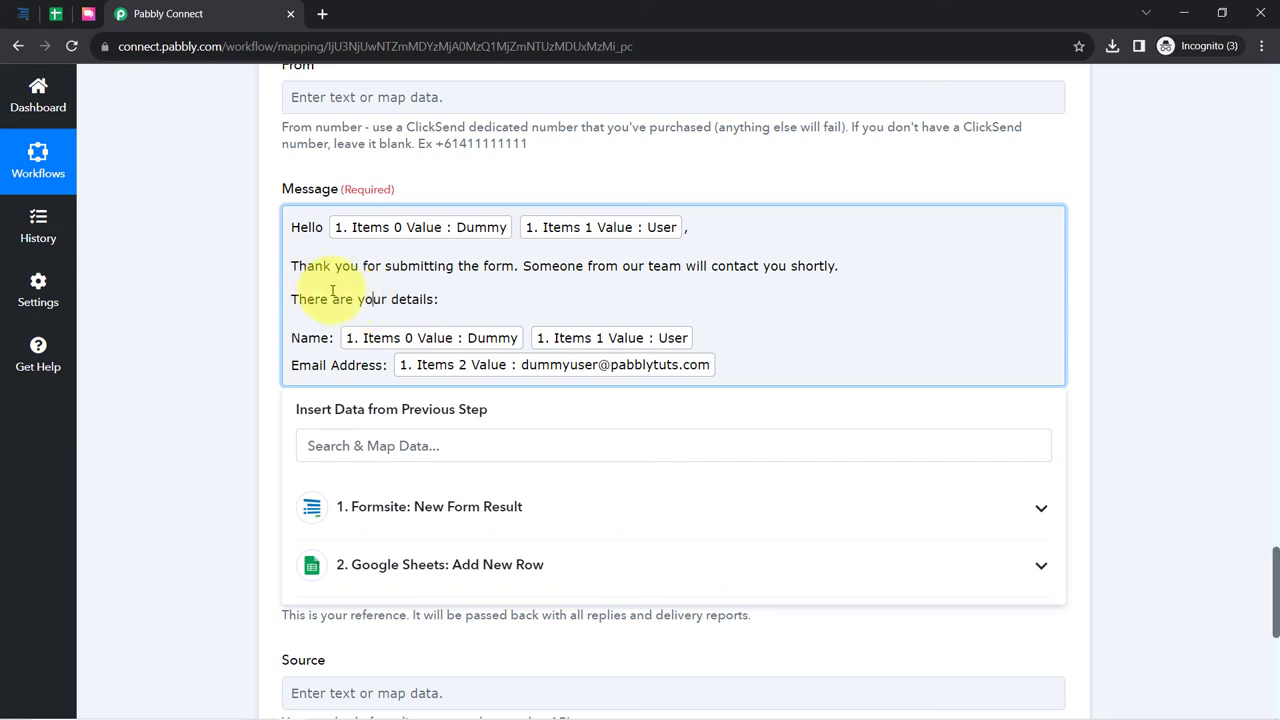
pyautogui.moveTo(298, 266); pyautogui.dragTo(397, 317)
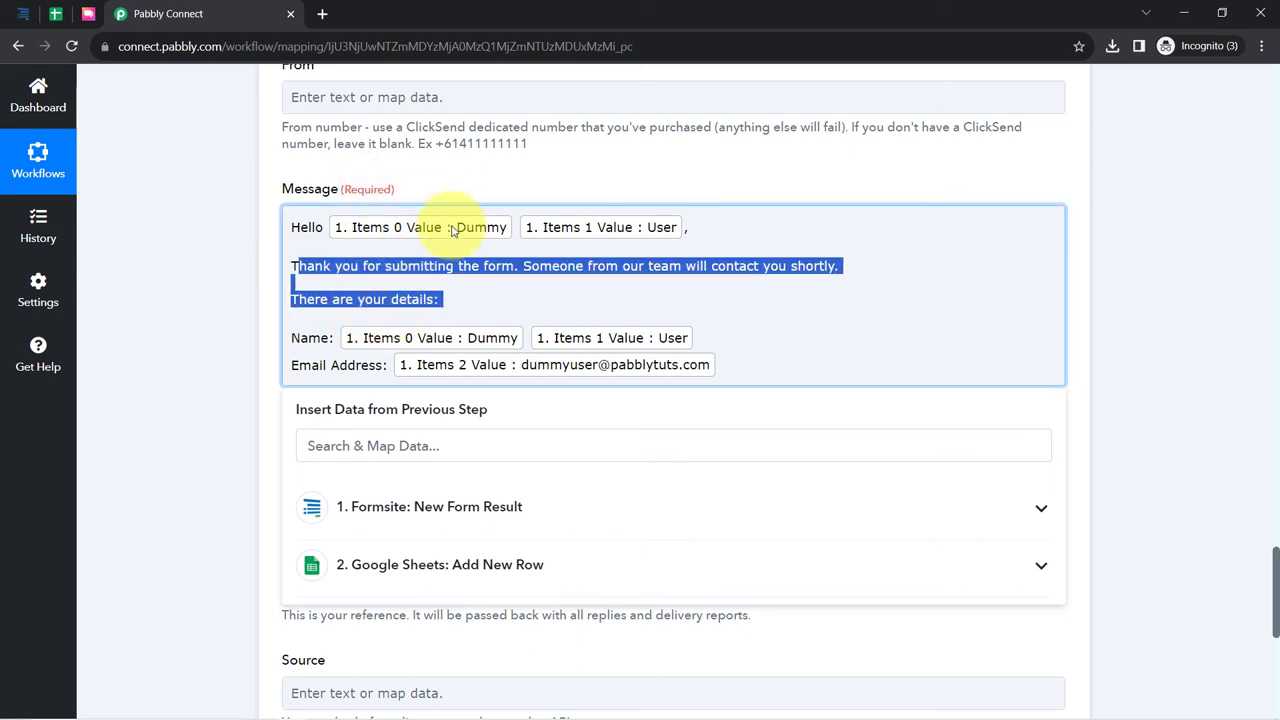
pyautogui.click(727, 380)
pyautogui.click(250, 328)
# - Save and test the ClickSend Send SMS step, getting HTTP 200 SUCCESS with messages queued
pyautogui.scroll(-3, 250, 328)
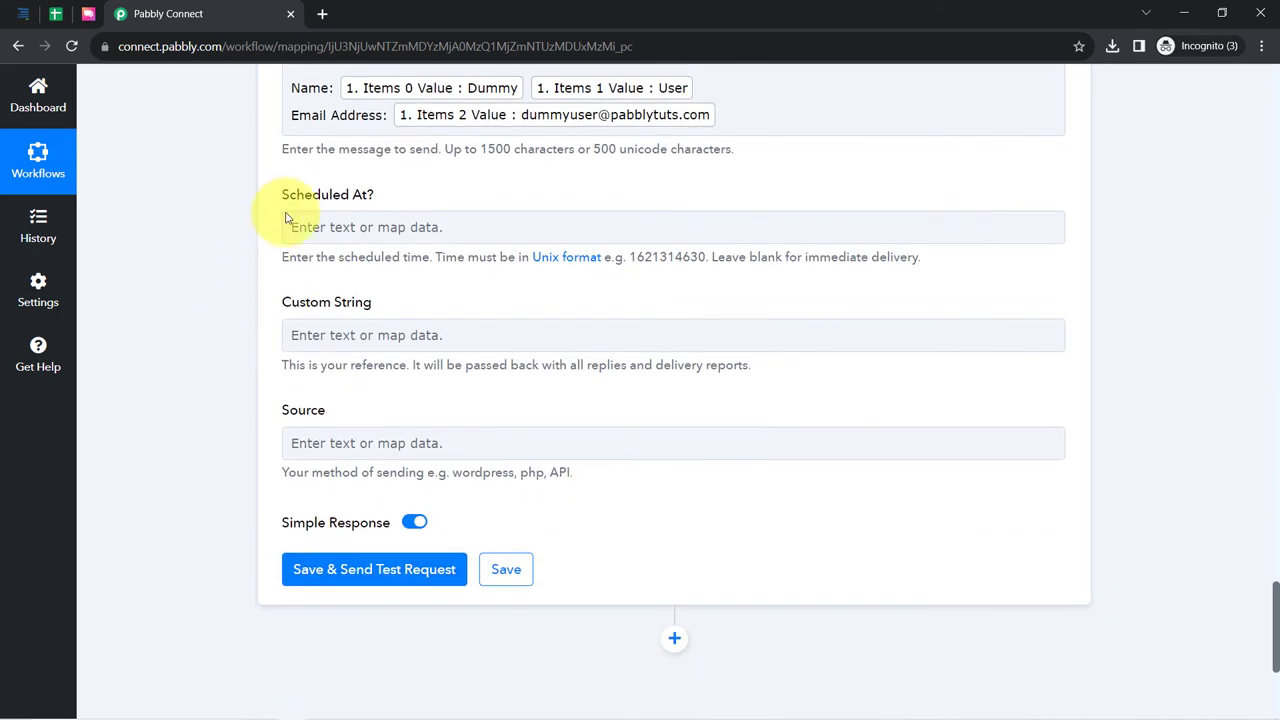
pyautogui.moveTo(289, 198); pyautogui.dragTo(374, 207)
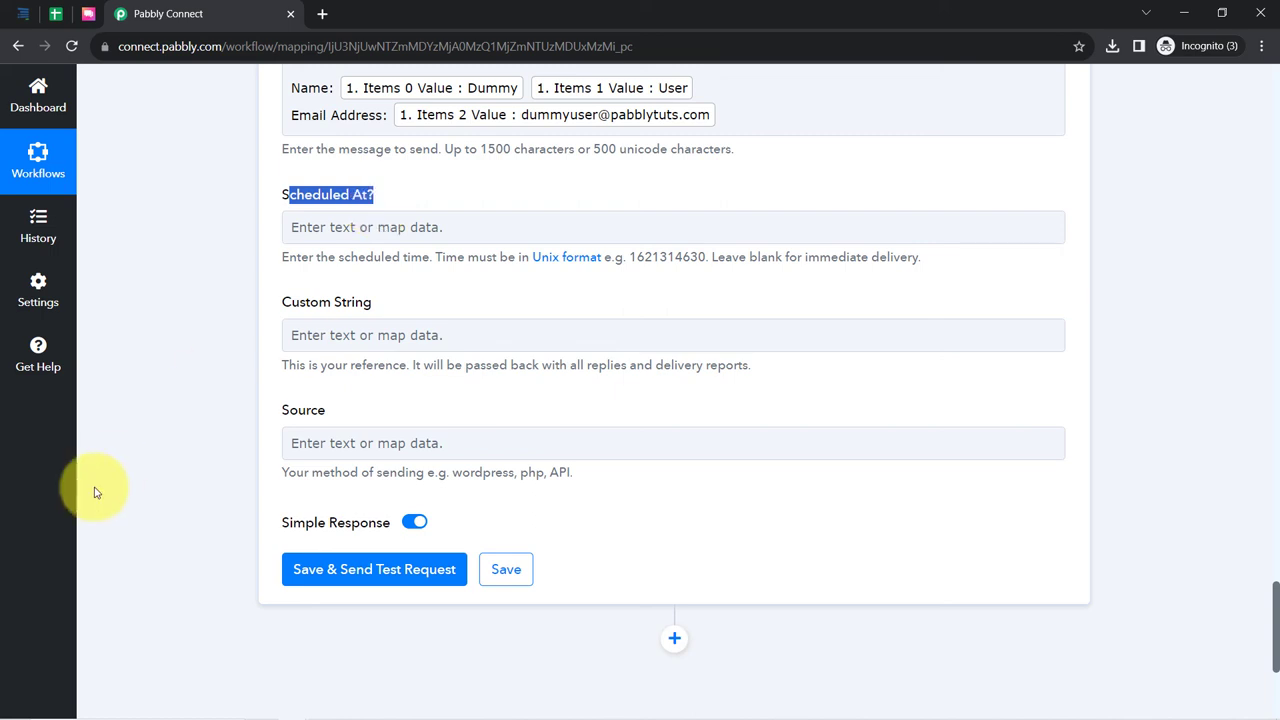
pyautogui.scroll(1, 240, 475)
pyautogui.scroll(-2, 250, 500)
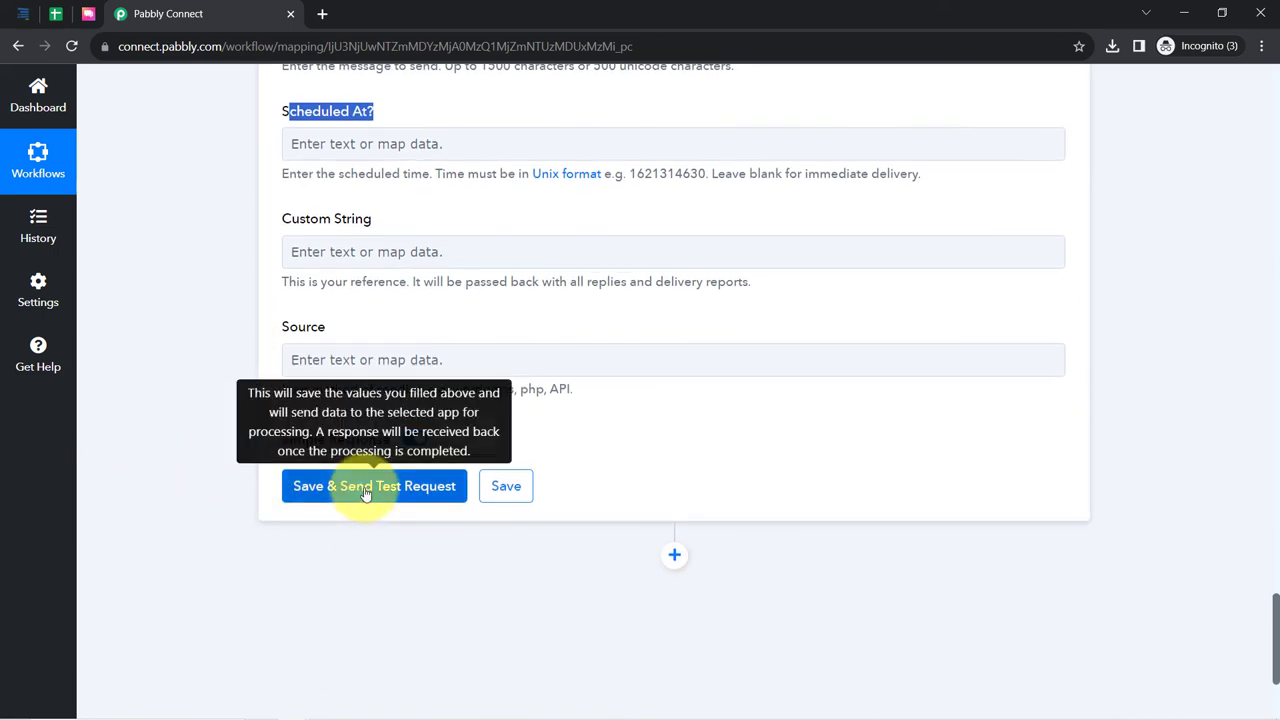
pyautogui.click(364, 486)
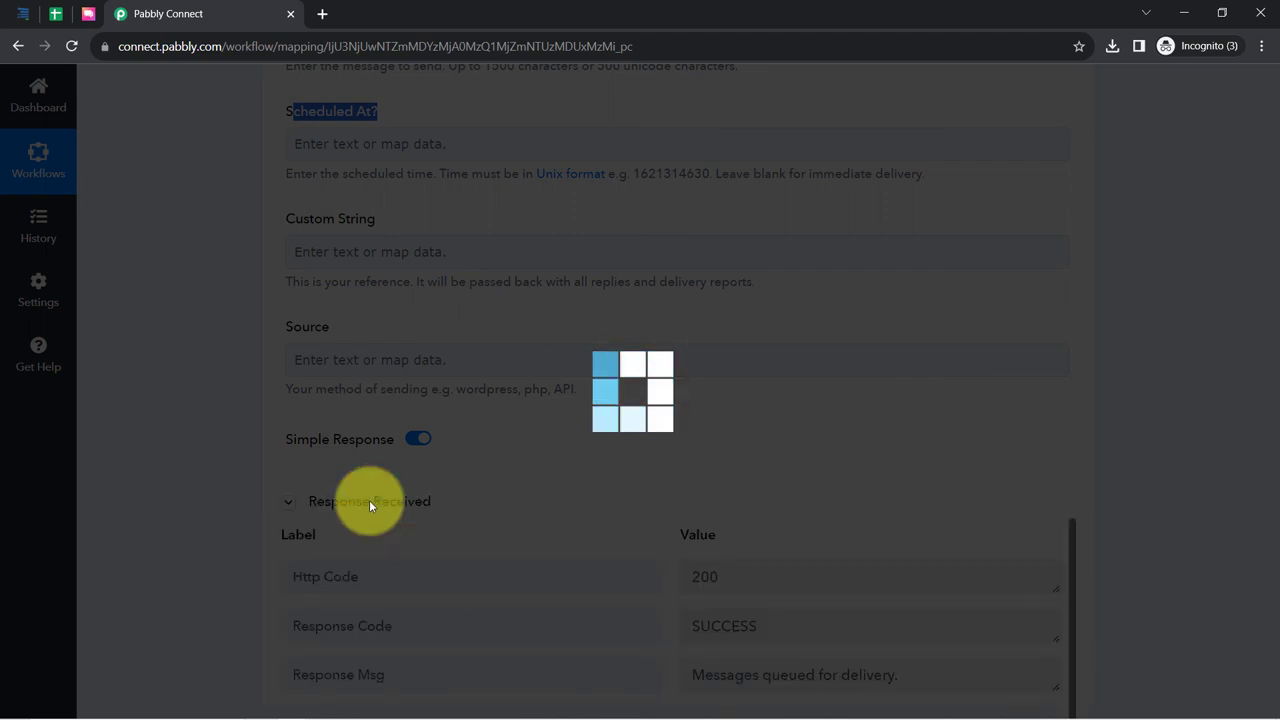
pyautogui.scroll(-4, 218, 437)
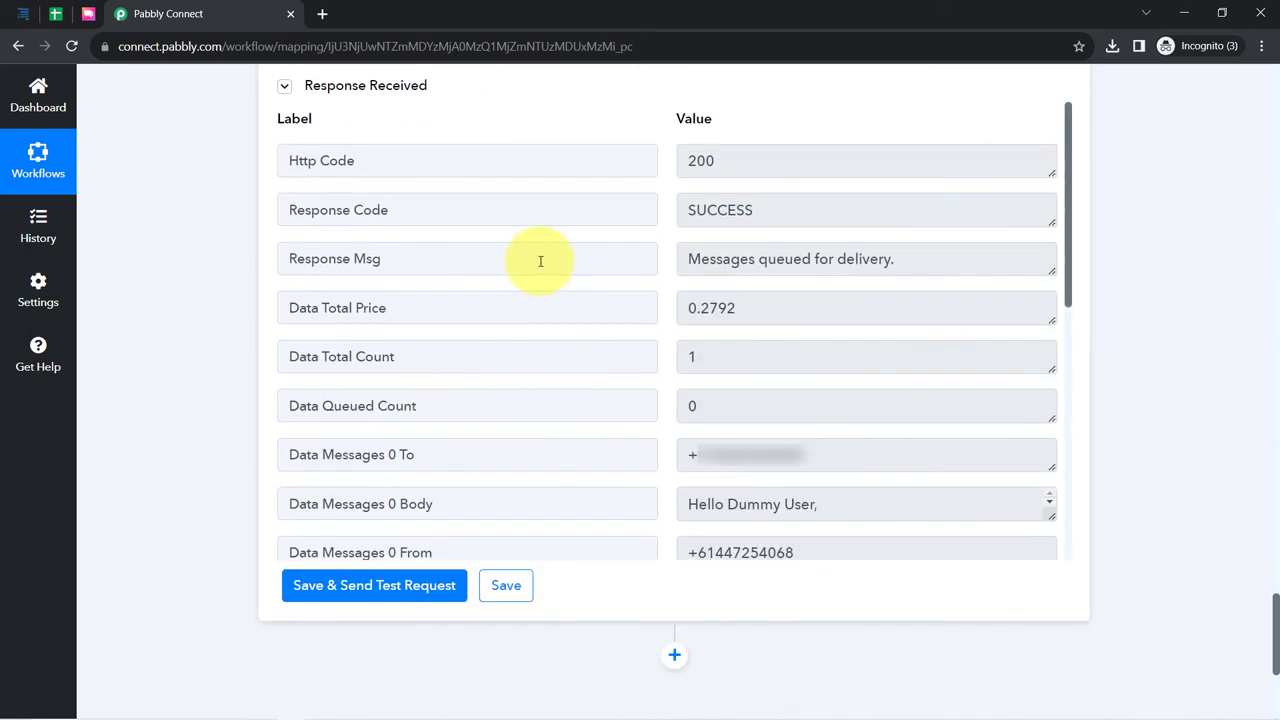
pyautogui.moveTo(351, 211); pyautogui.dragTo(414, 210)
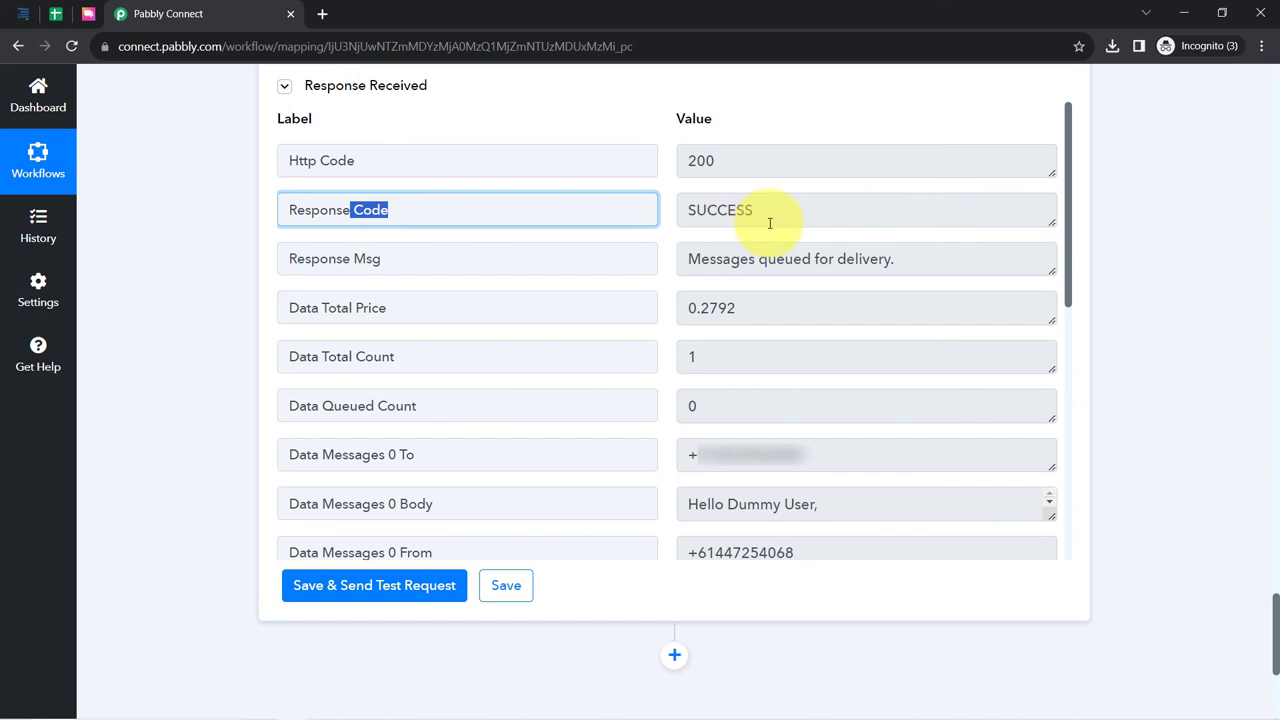
pyautogui.moveTo(764, 224); pyautogui.dragTo(723, 215)
pyautogui.moveTo(701, 260); pyautogui.dragTo(880, 259)
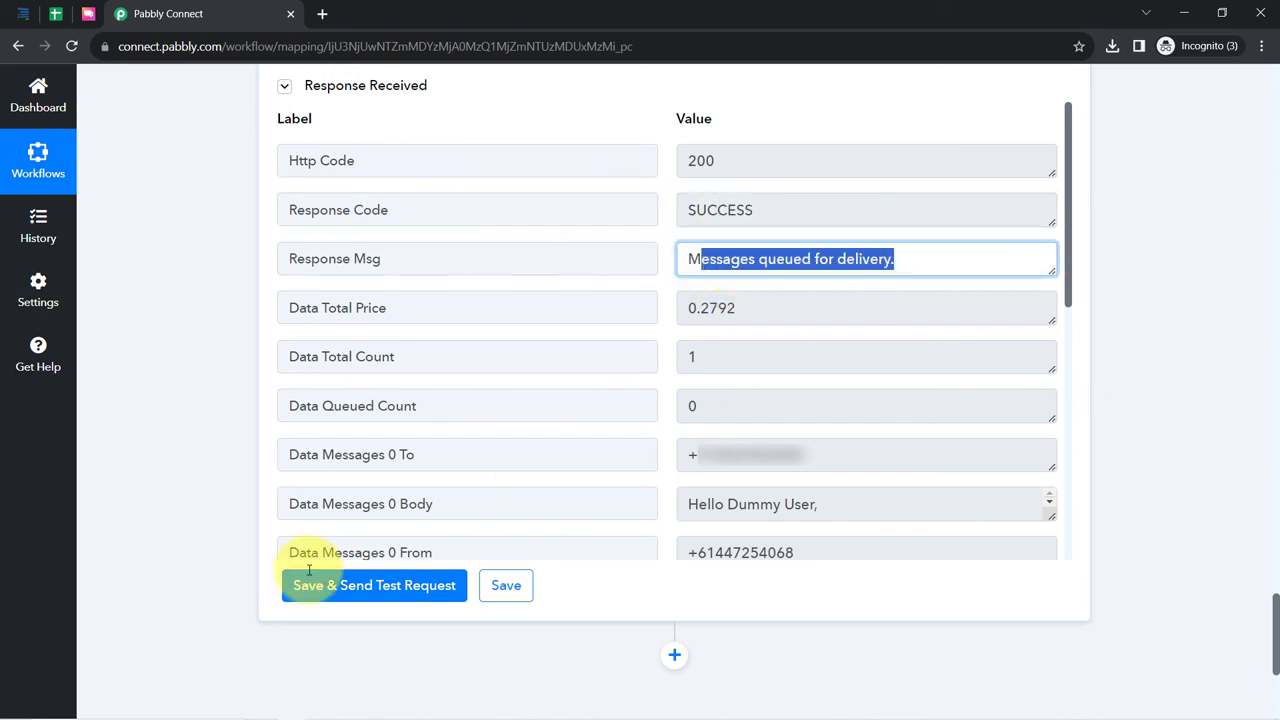
pyautogui.moveTo(1054, 515); pyautogui.dragTo(1063, 614)
pyautogui.moveTo(1068, 275); pyautogui.dragTo(1071, 357)
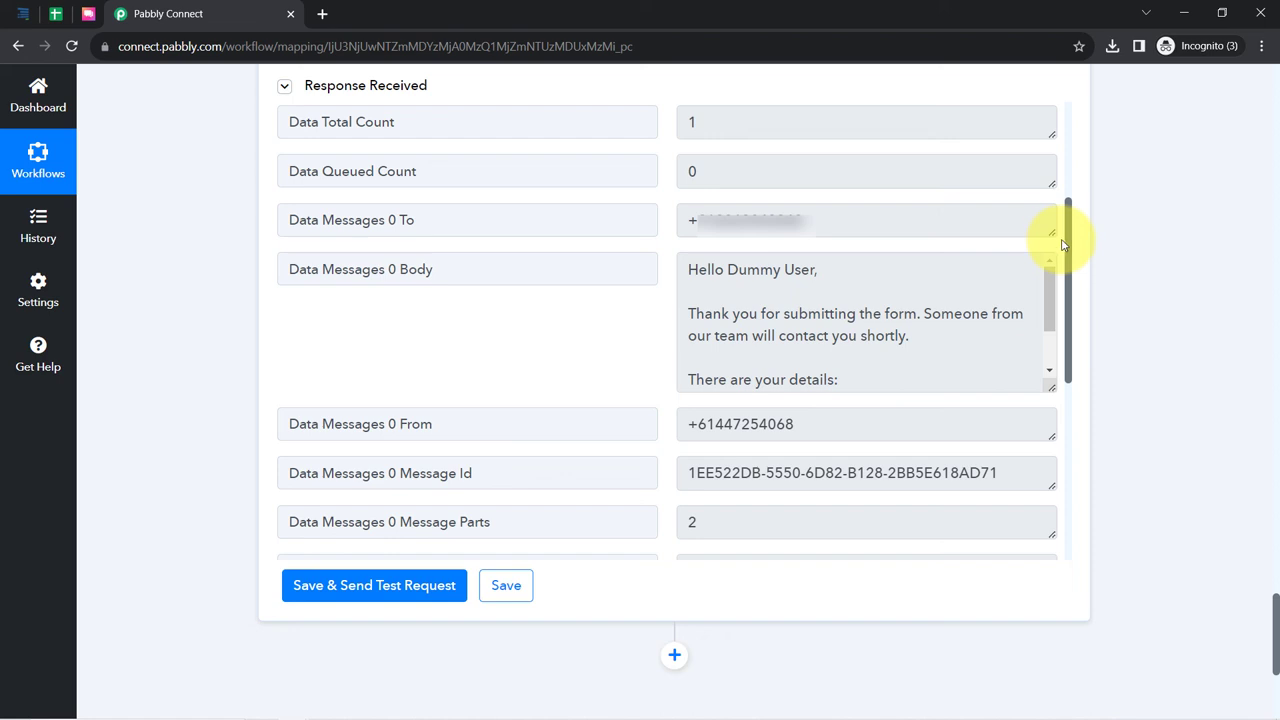
pyautogui.moveTo(1050, 283); pyautogui.dragTo(1050, 320)
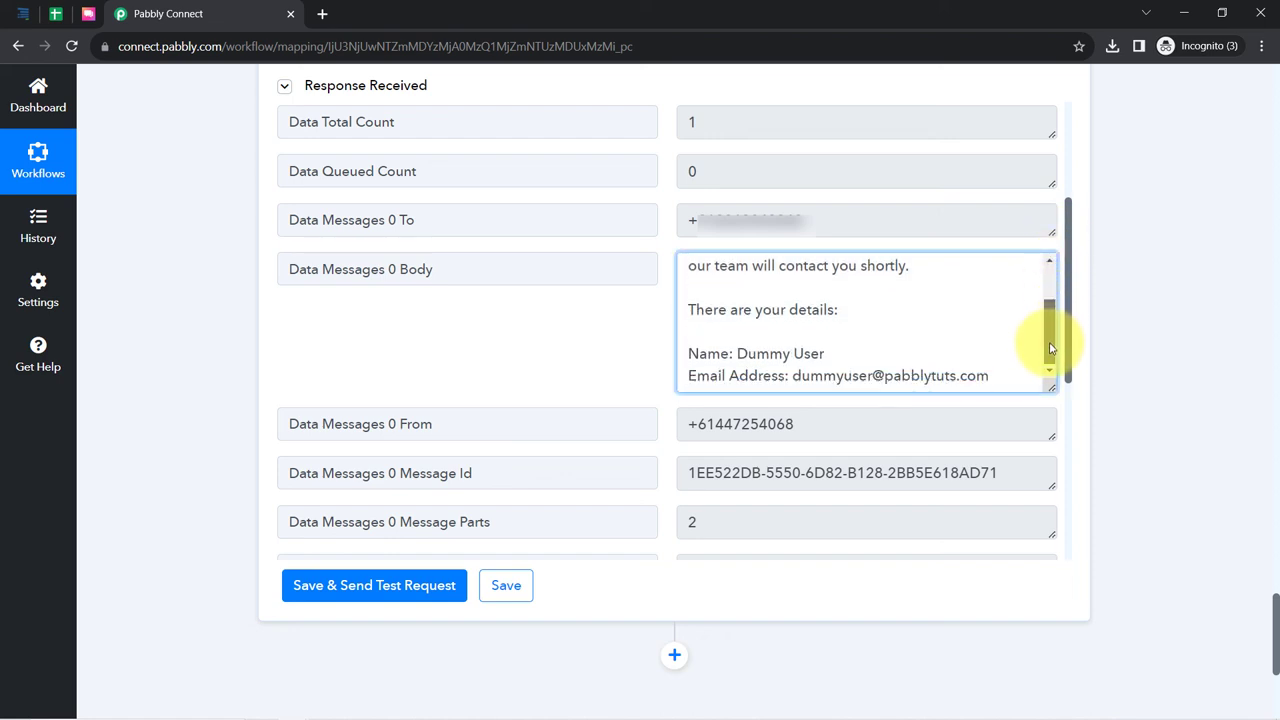
pyautogui.scroll(3, 1050, 348)
pyautogui.moveTo(699, 270); pyautogui.dragTo(866, 376)
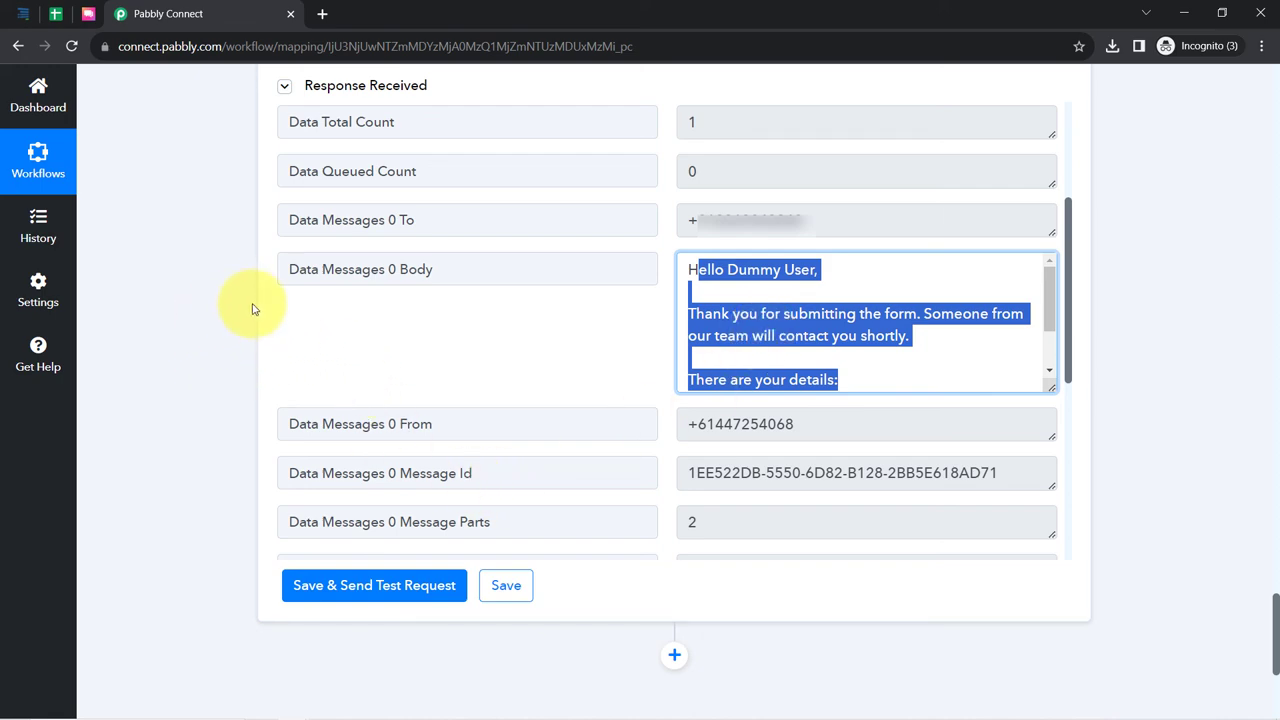
pyautogui.scroll(20, 220, 344)
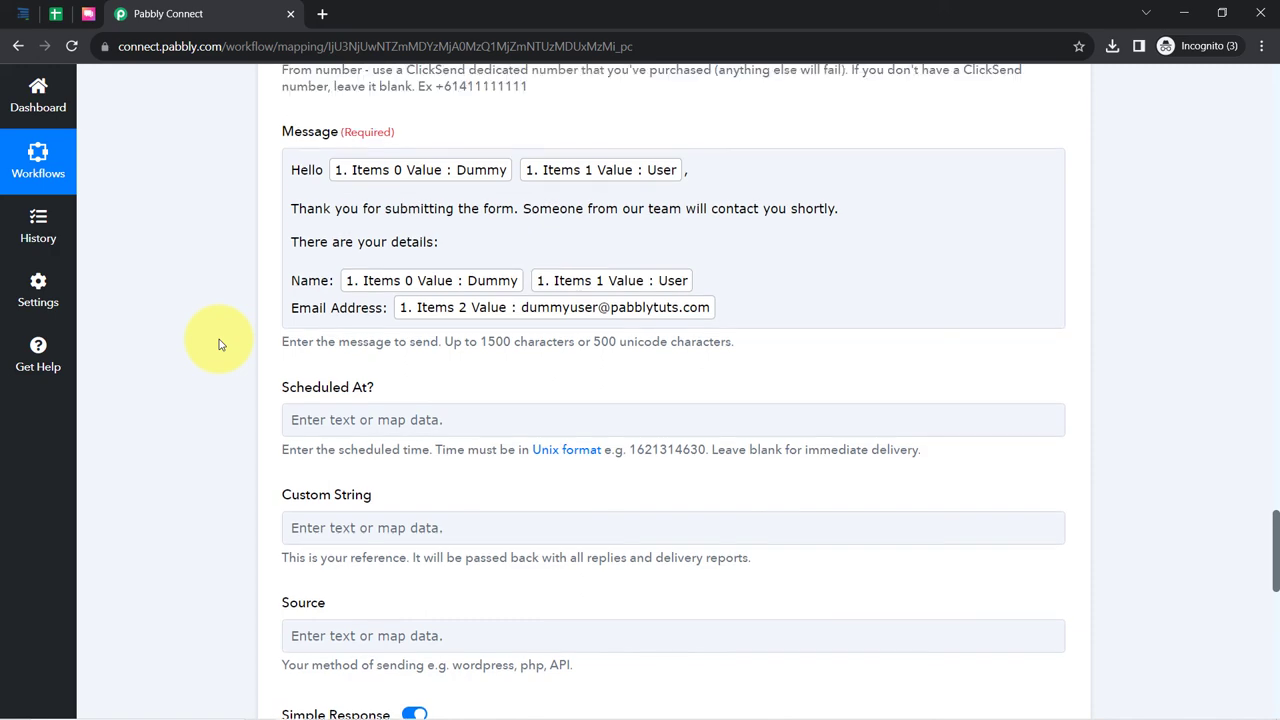
# - Fold the Formsite New Form Result, Google Sheets Add New Row and ClickSend Send SMS steps
pyautogui.scroll(15, 220, 344)
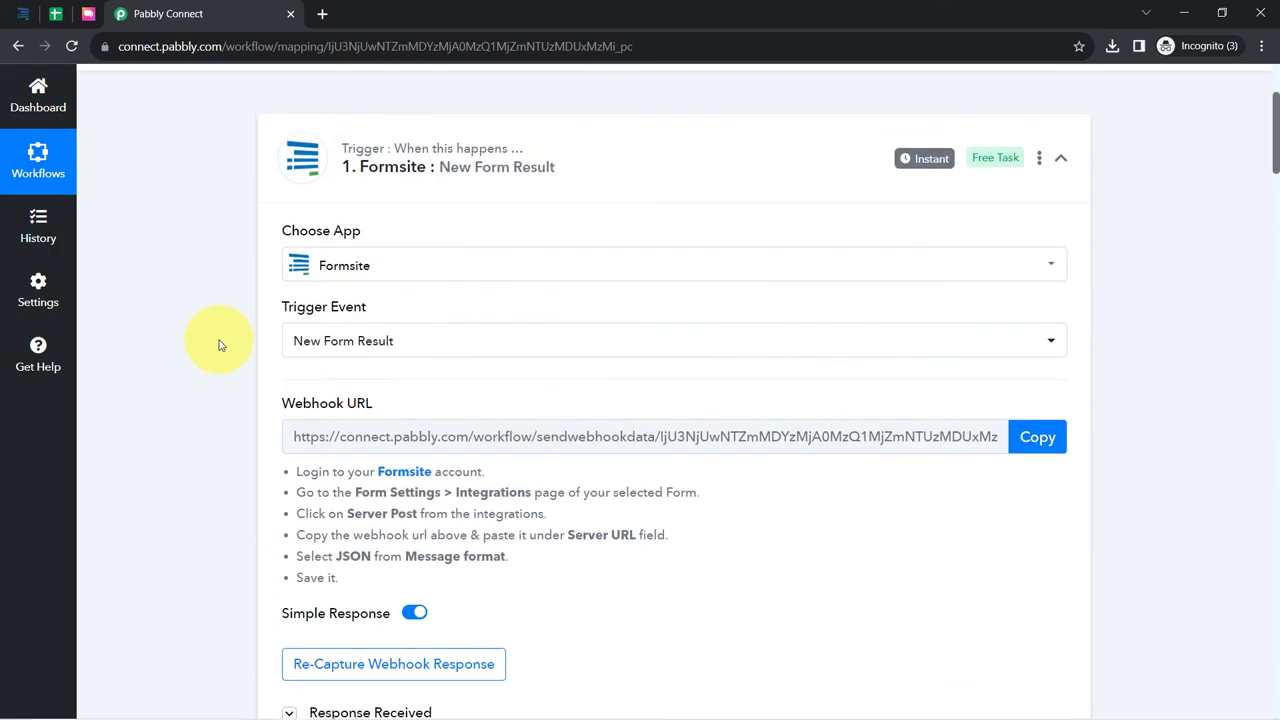
pyautogui.click(366, 322)
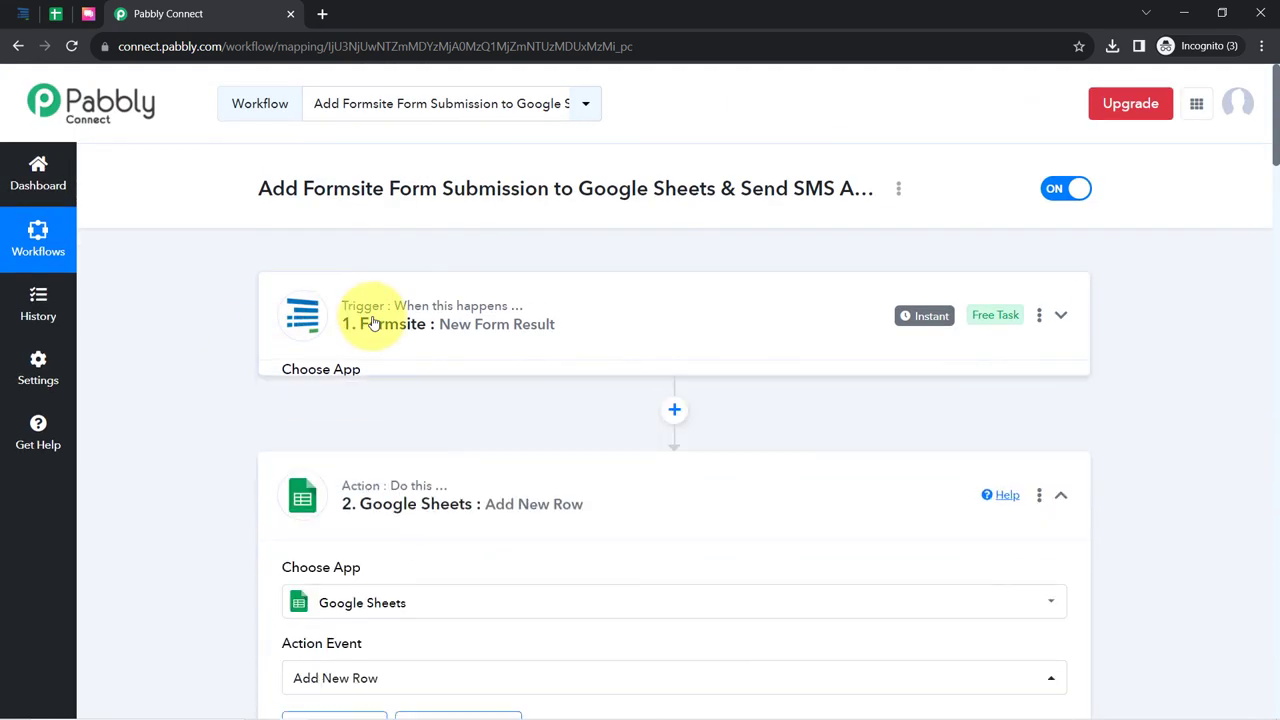
pyautogui.click(398, 483)
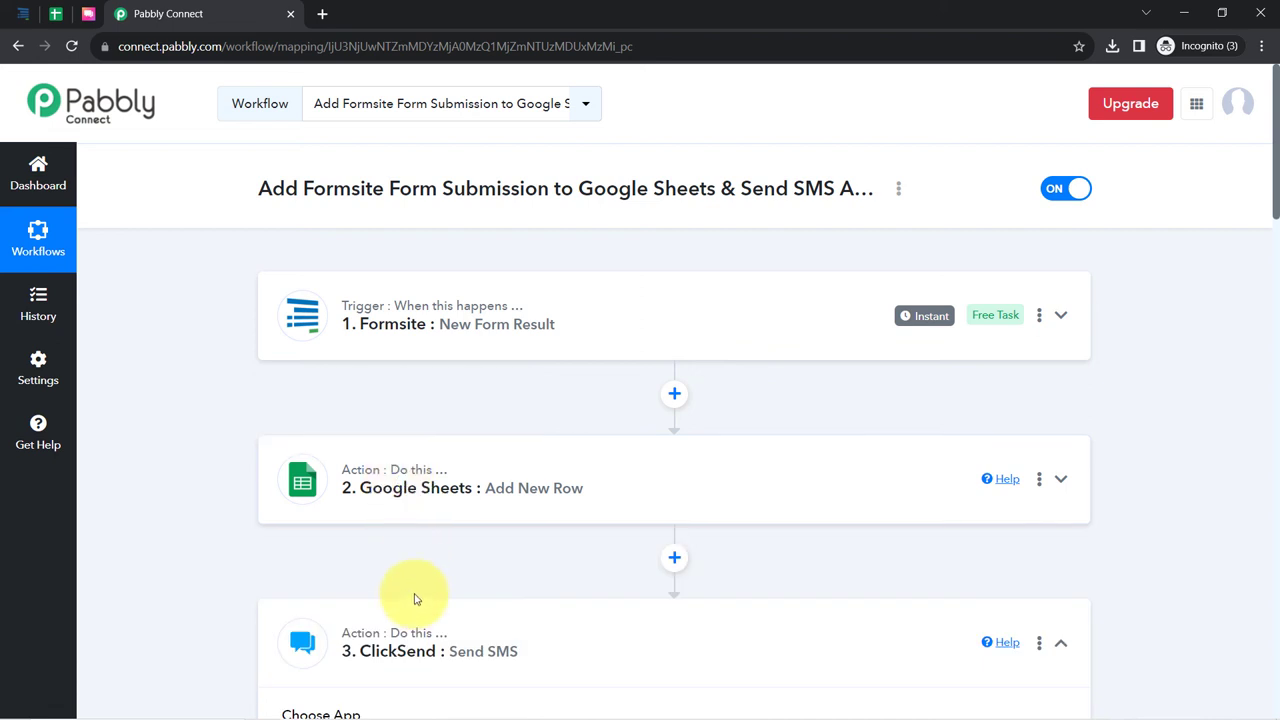
pyautogui.click(393, 631)
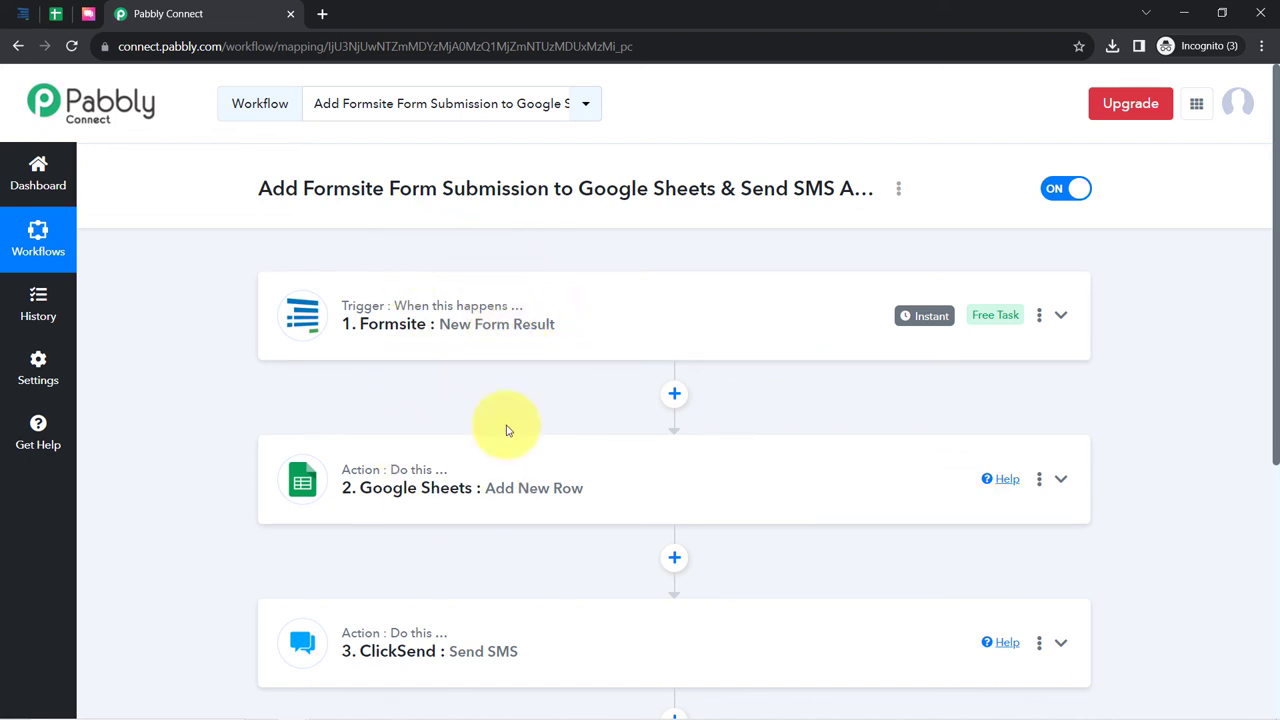
pyautogui.scroll(-3, 471, 420)
pyautogui.scroll(3, 473, 432)
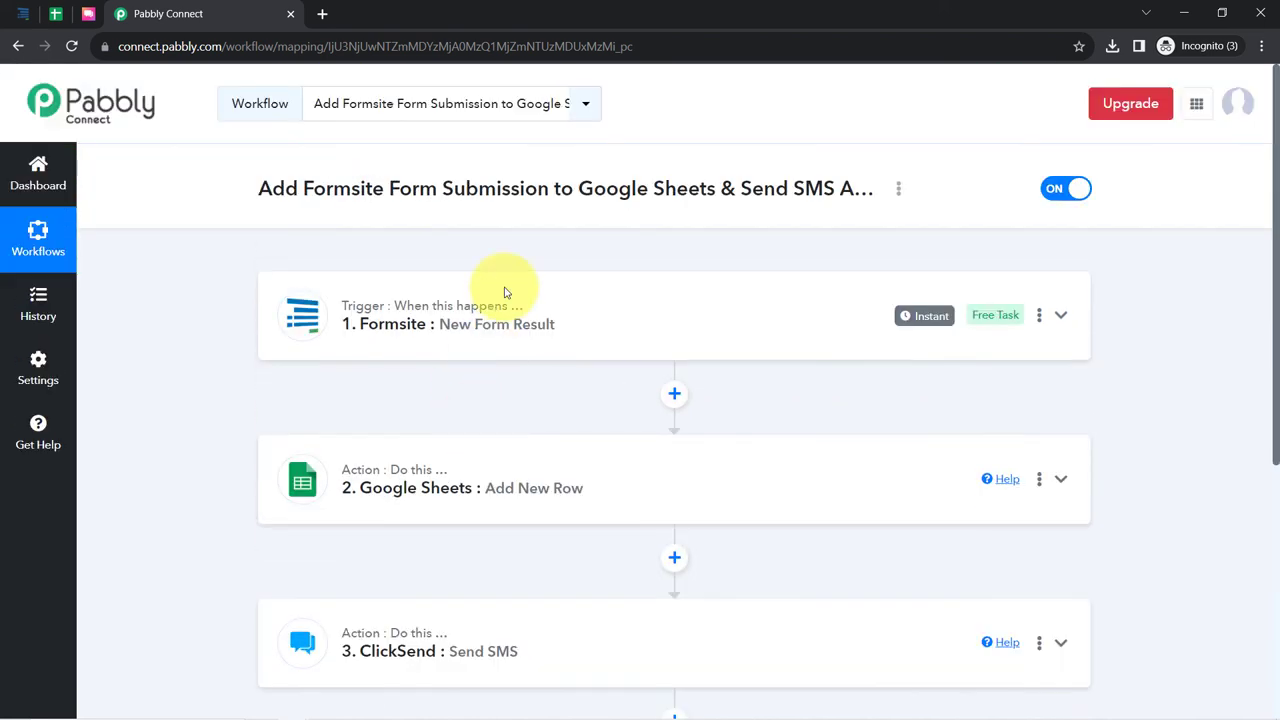
# - Copy the workflow's share link from the Share Workflow dialog, then close the dialog
pyautogui.click(898, 190)
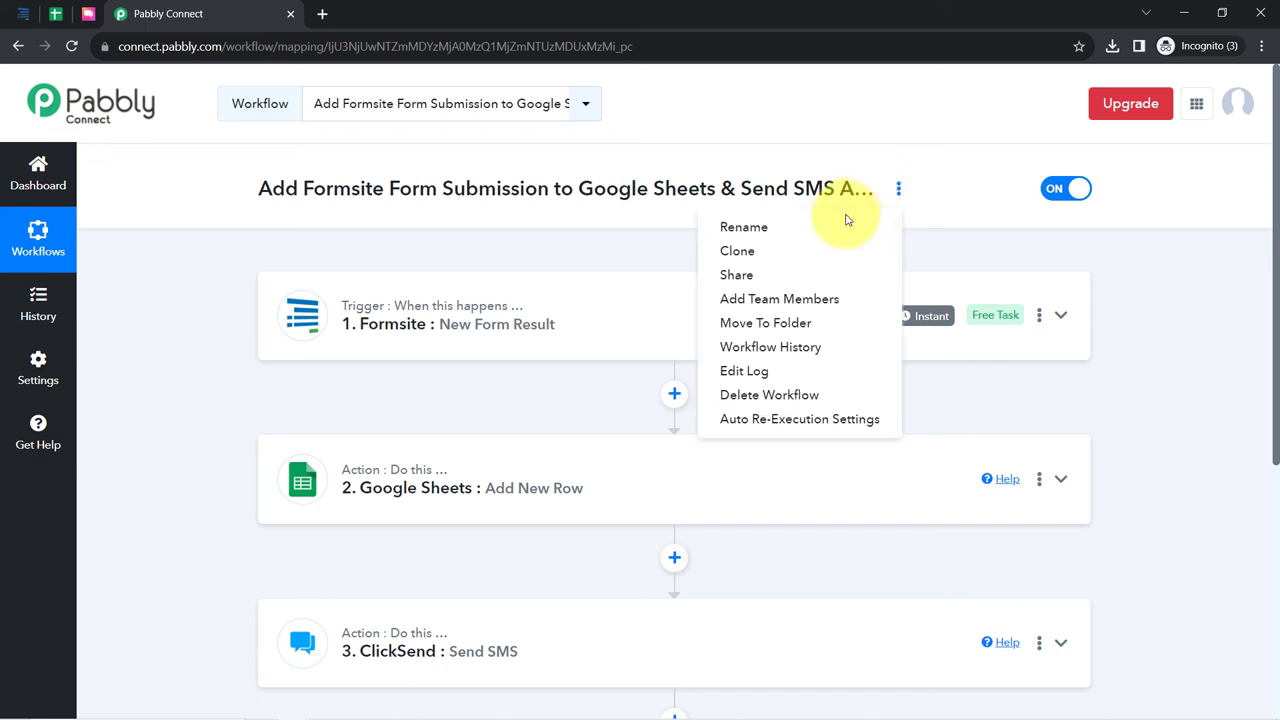
pyautogui.click(752, 274)
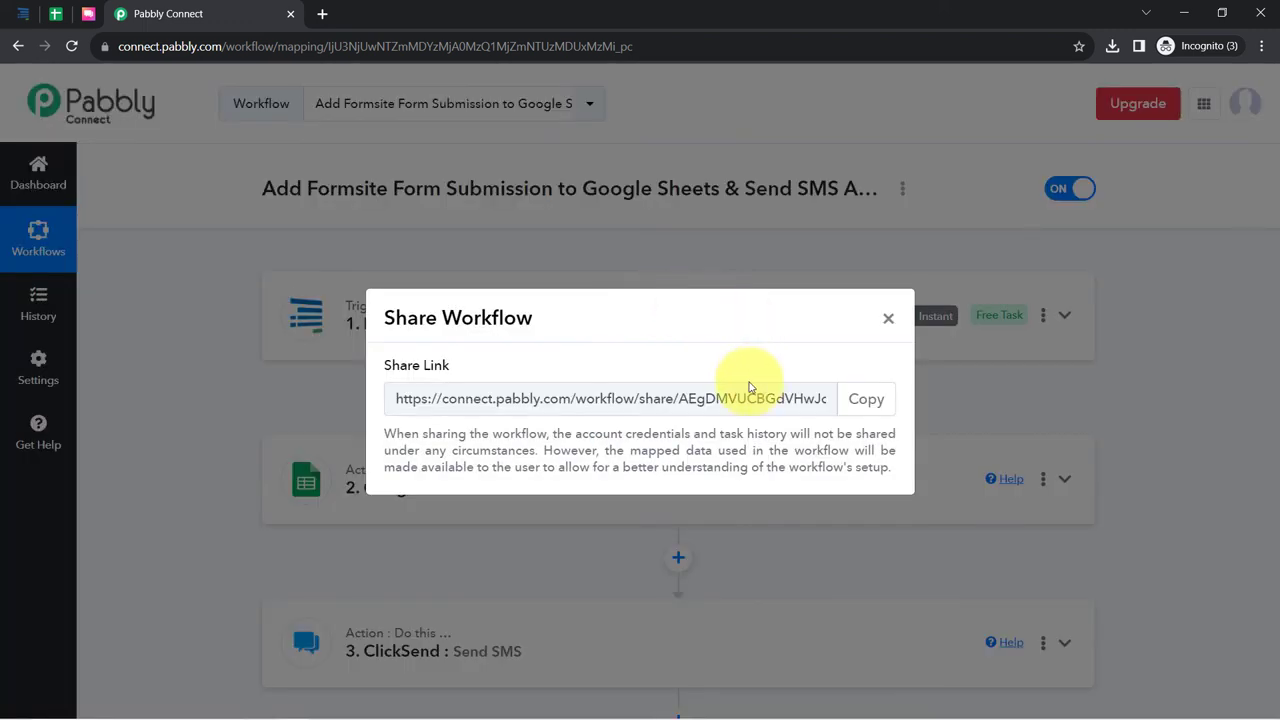
pyautogui.click(860, 400)
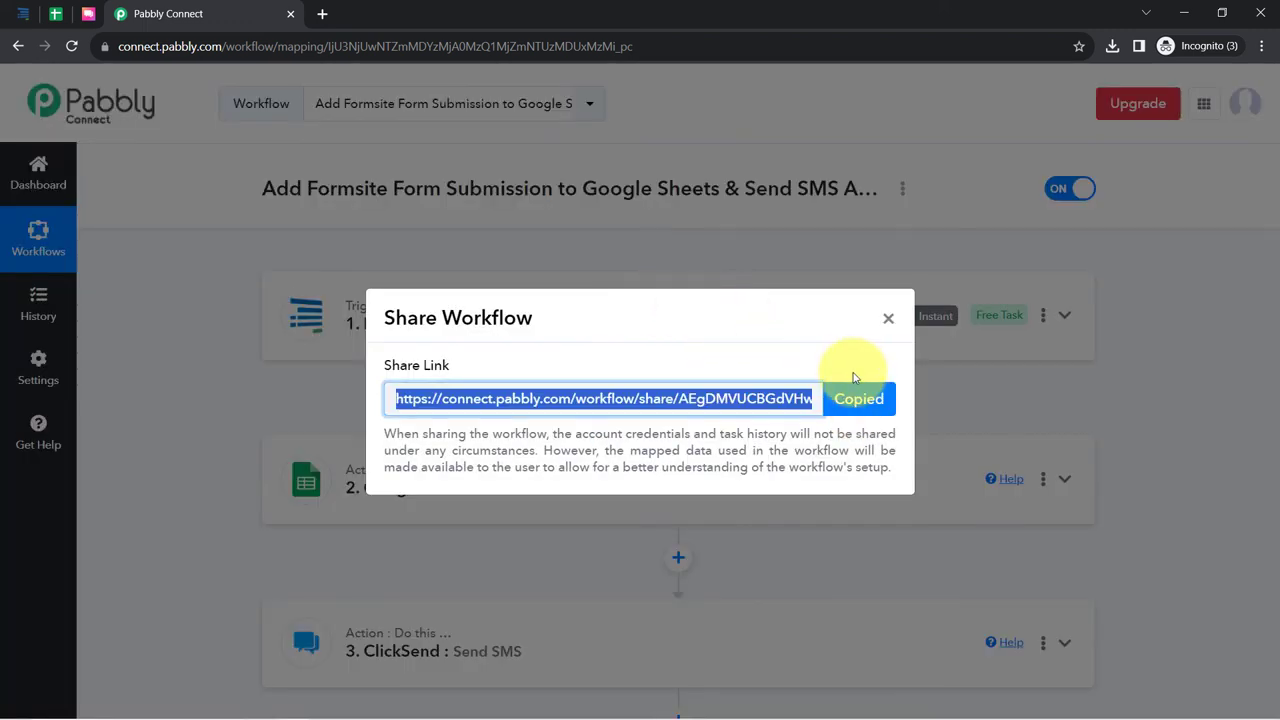
pyautogui.click(886, 320)
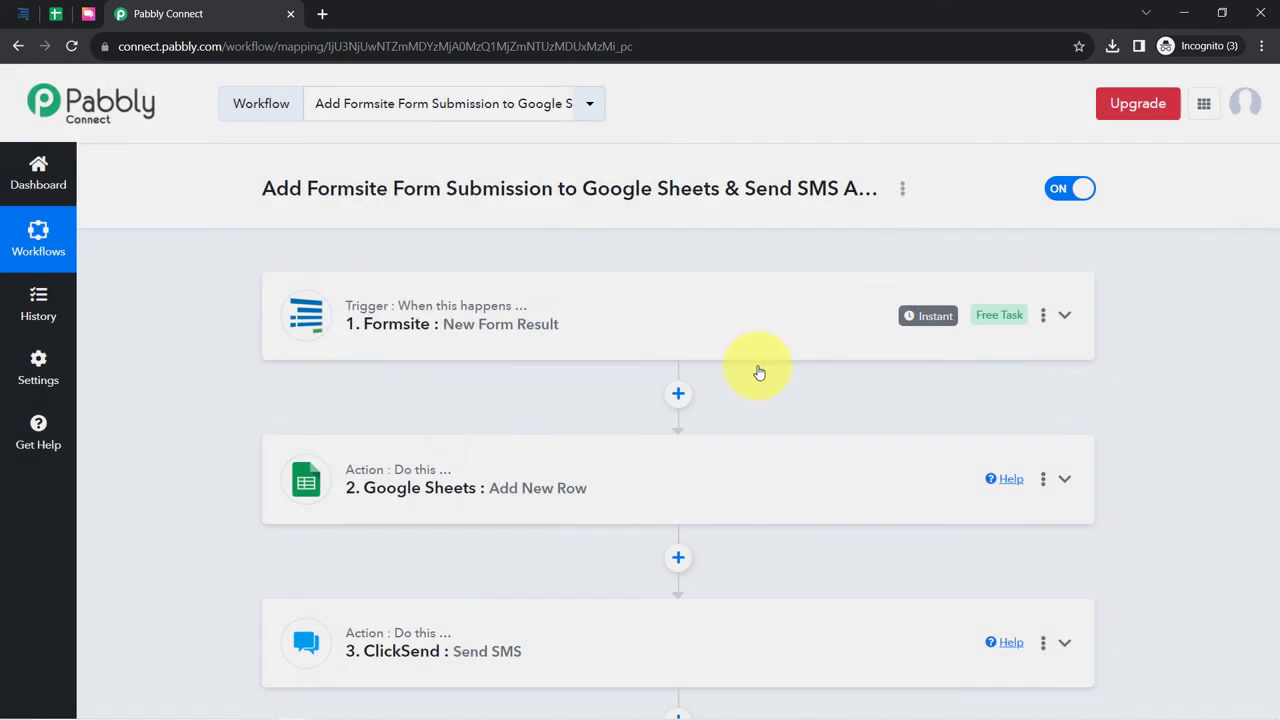